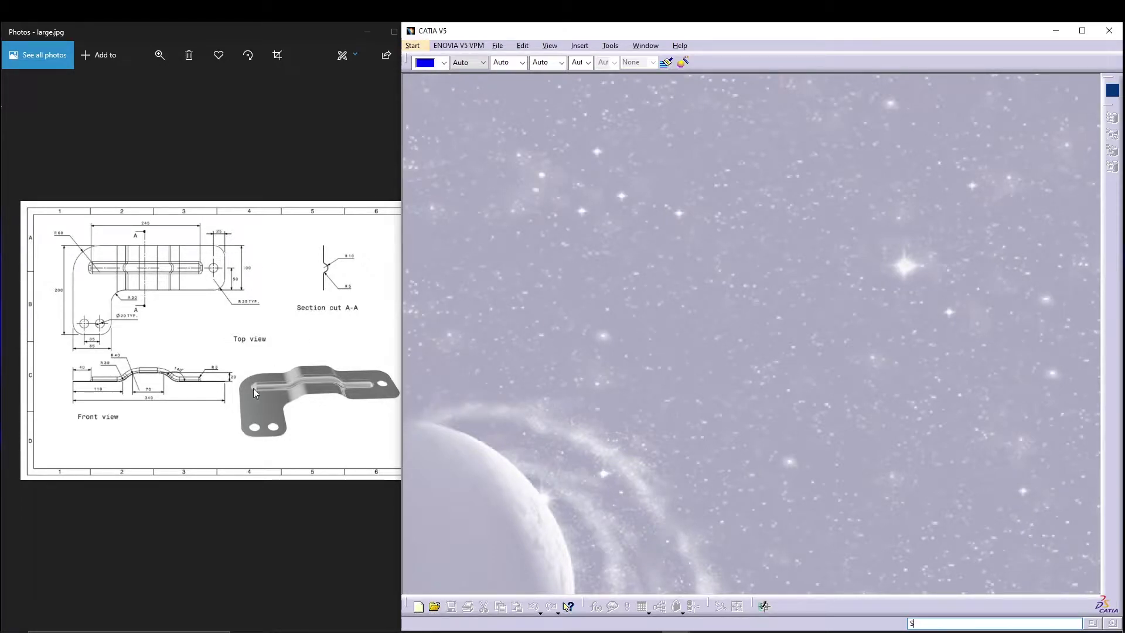
- Create a new part named flange in the Generative Sheetmetal Design workbench
{"action": "left_click", "coordinate": [414, 46]}
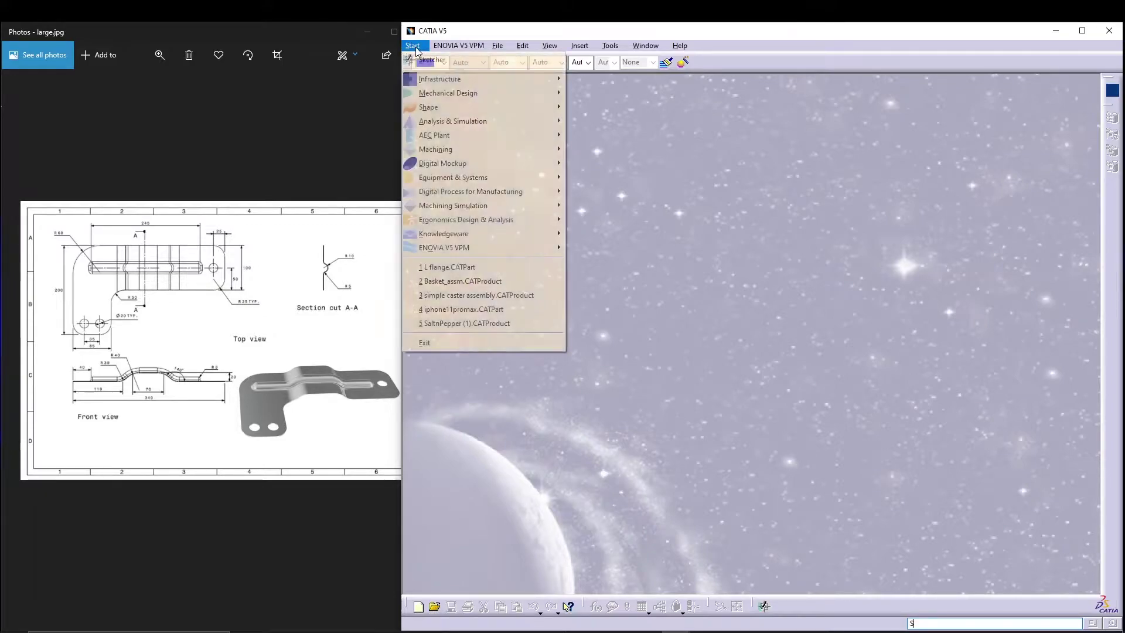
{"action": "mouse_move", "coordinate": [514, 93]}
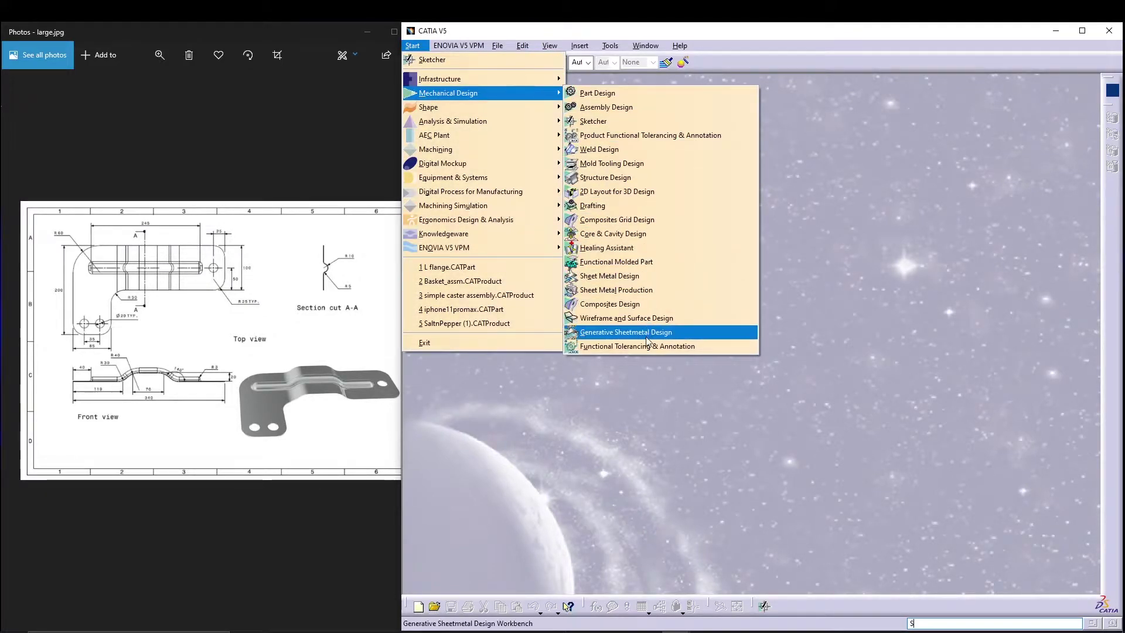
{"action": "left_click", "coordinate": [626, 332]}
{"action": "type", "text": "fl"}
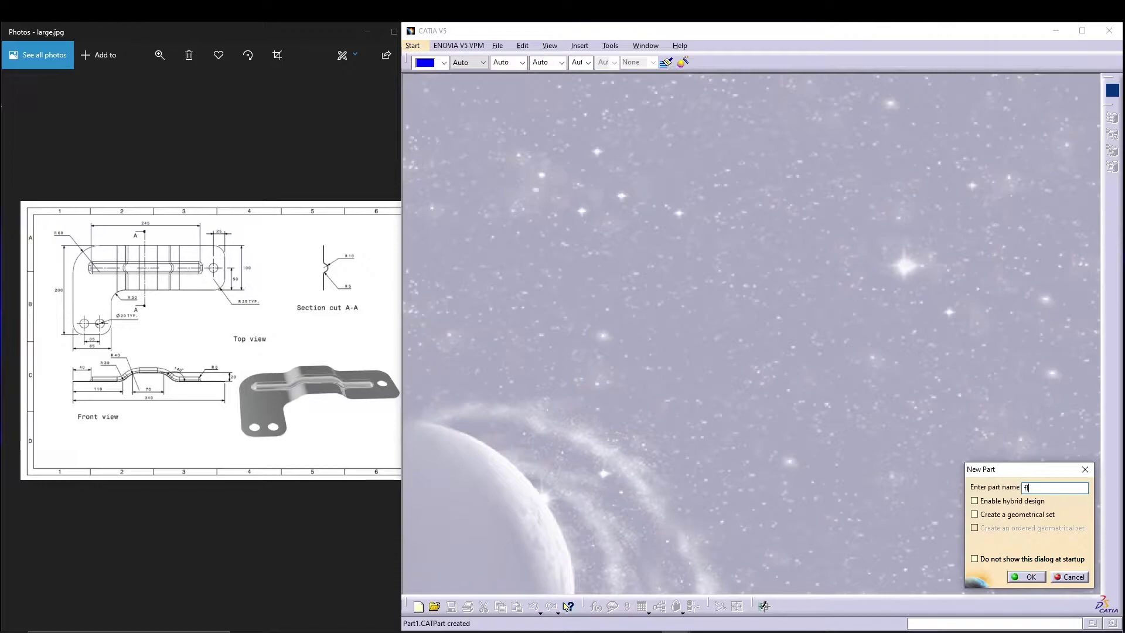
{"action": "type", "text": "ange"}
{"action": "key", "text": "Return"}
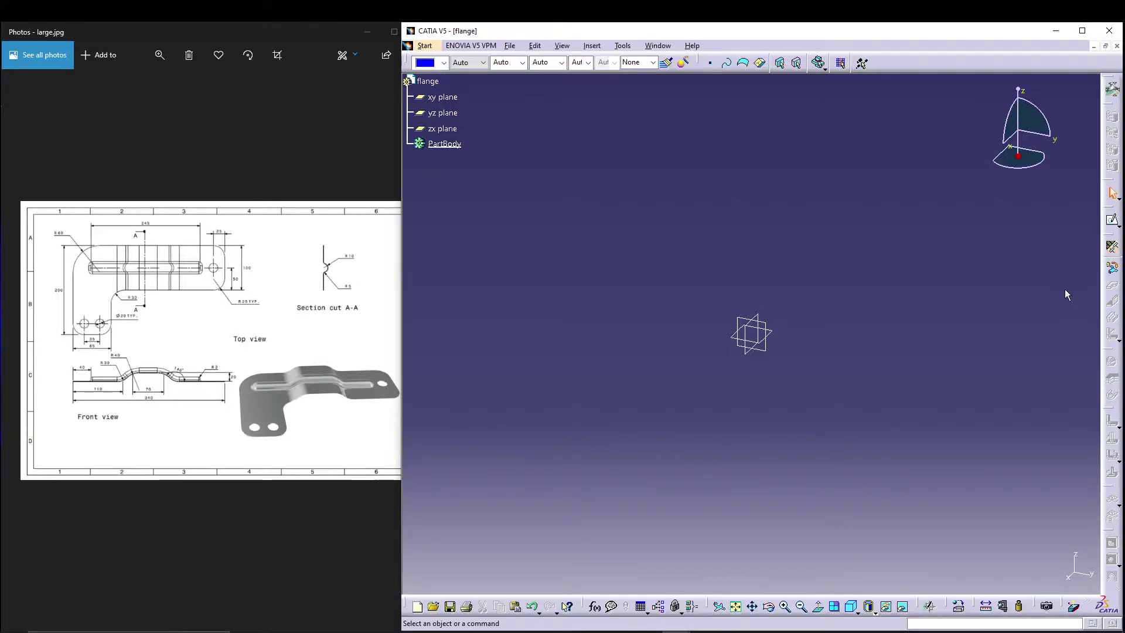
- Define the sheet metal parameters with a thickness of 2 mm and a default bend radius of 30 mm
{"action": "left_click", "coordinate": [1113, 247]}
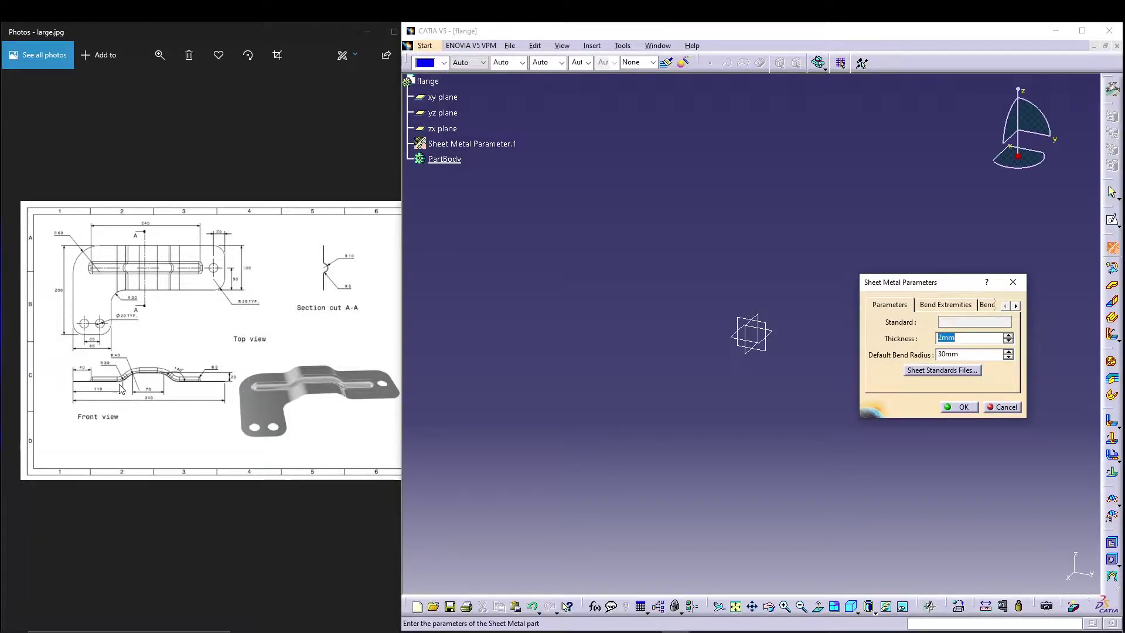
{"action": "double_click", "coordinate": [961, 354]}
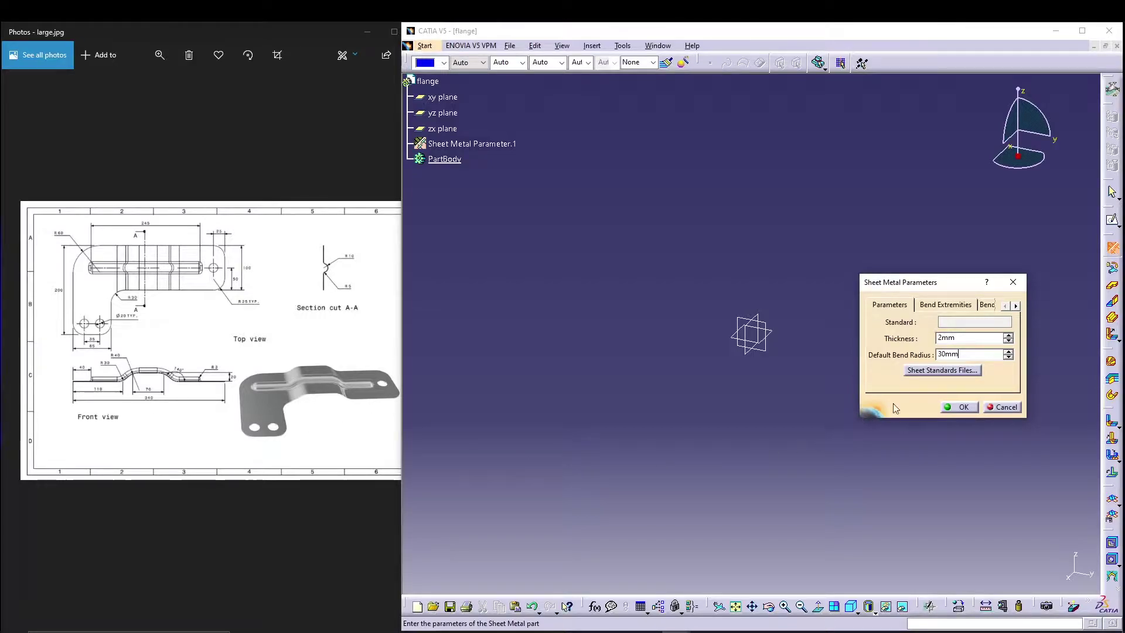
{"action": "left_click", "coordinate": [959, 410]}
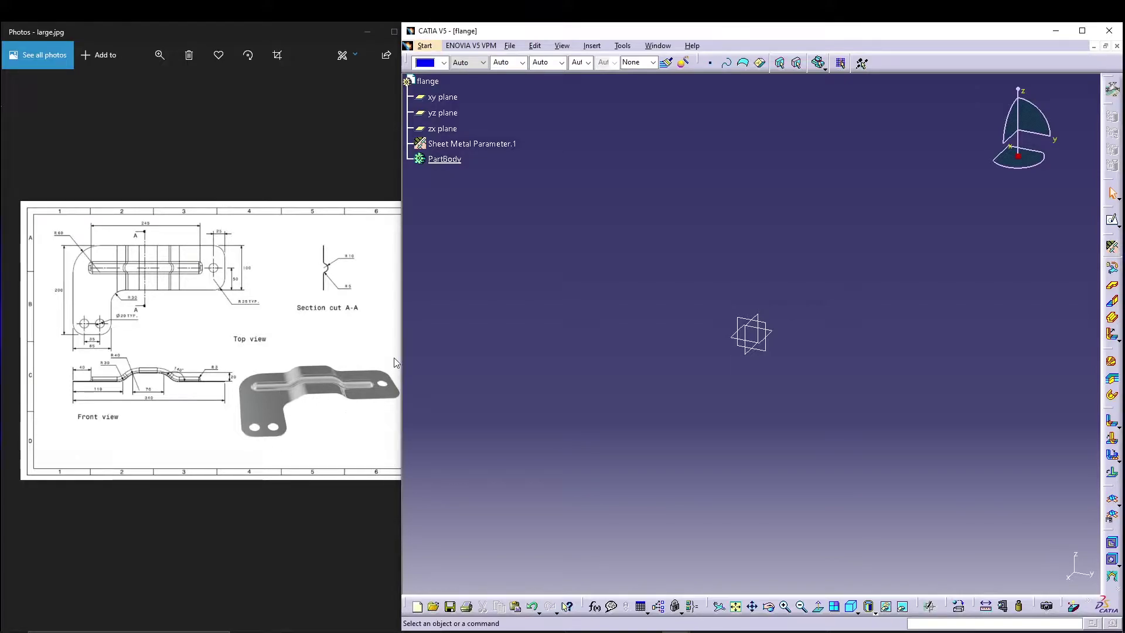
- Widen the modelling window and open a sketch on the yz plane
{"action": "left_click_drag", "start_coordinate": [399, 344], "coordinate": [263, 343]}
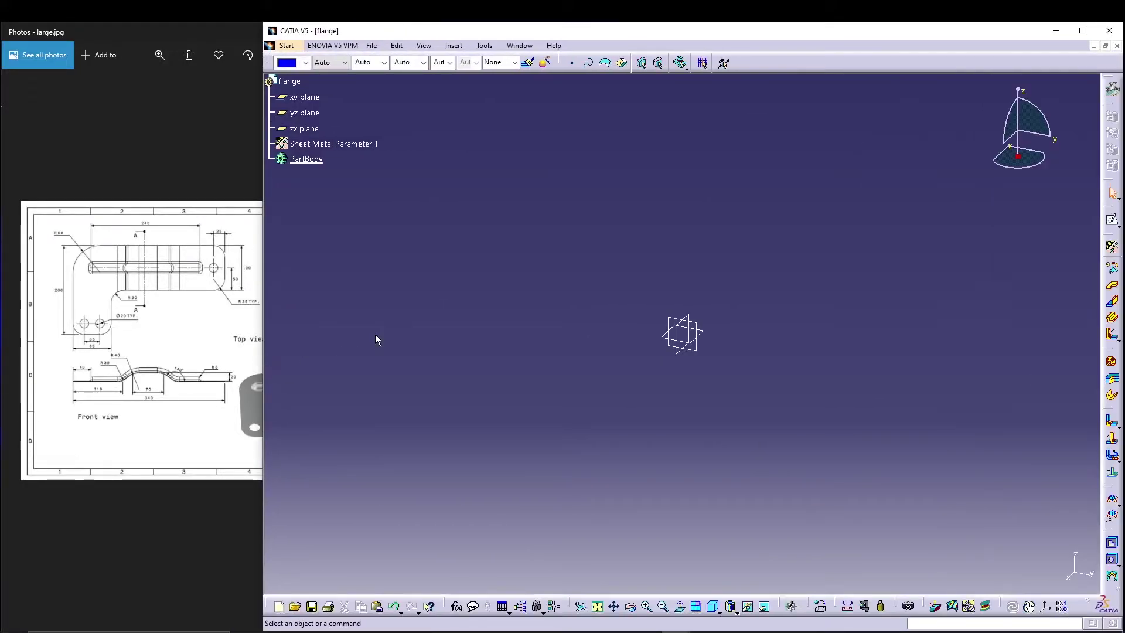
{"action": "left_click", "coordinate": [311, 113]}
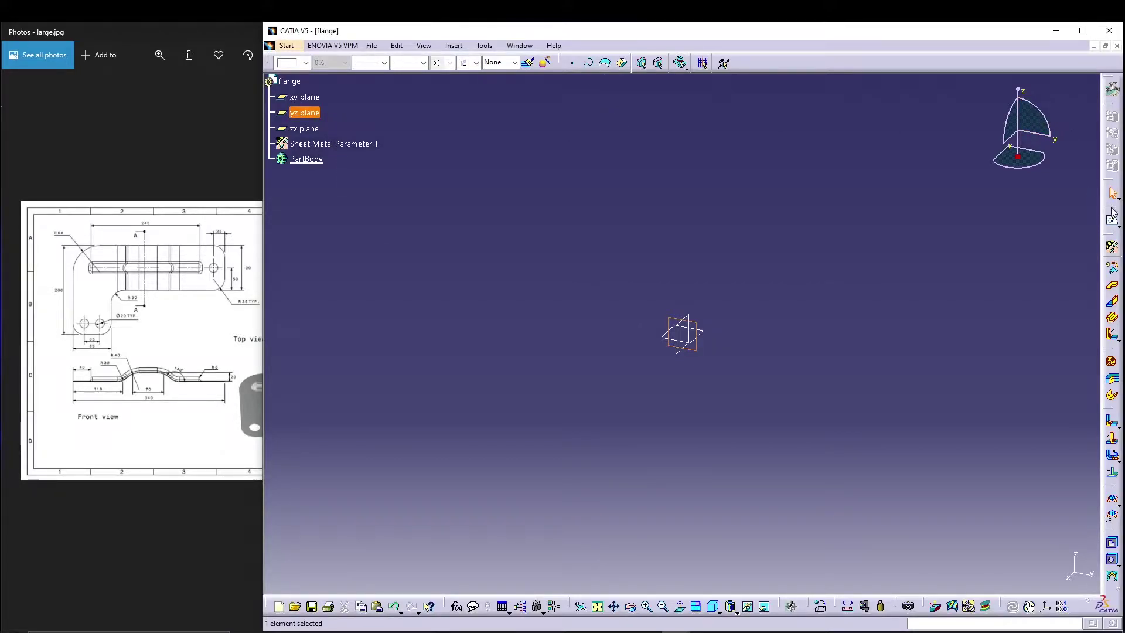
{"action": "left_click", "coordinate": [1113, 222]}
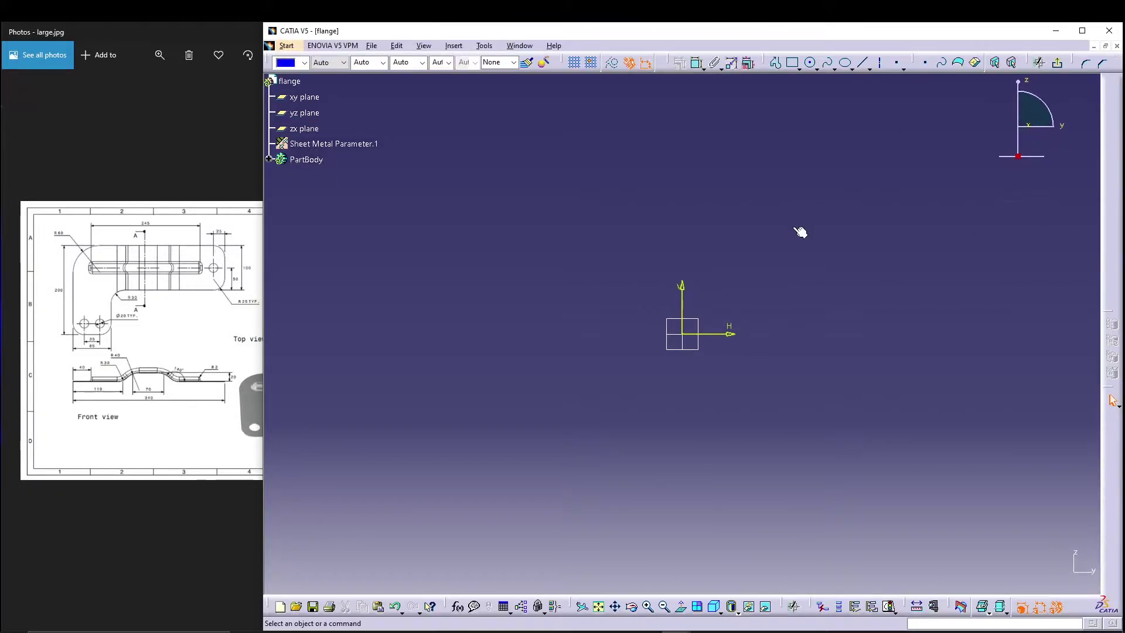
{"action": "middle_click_drag", "start_coordinate": [827, 261], "coordinate": [698, 260]}
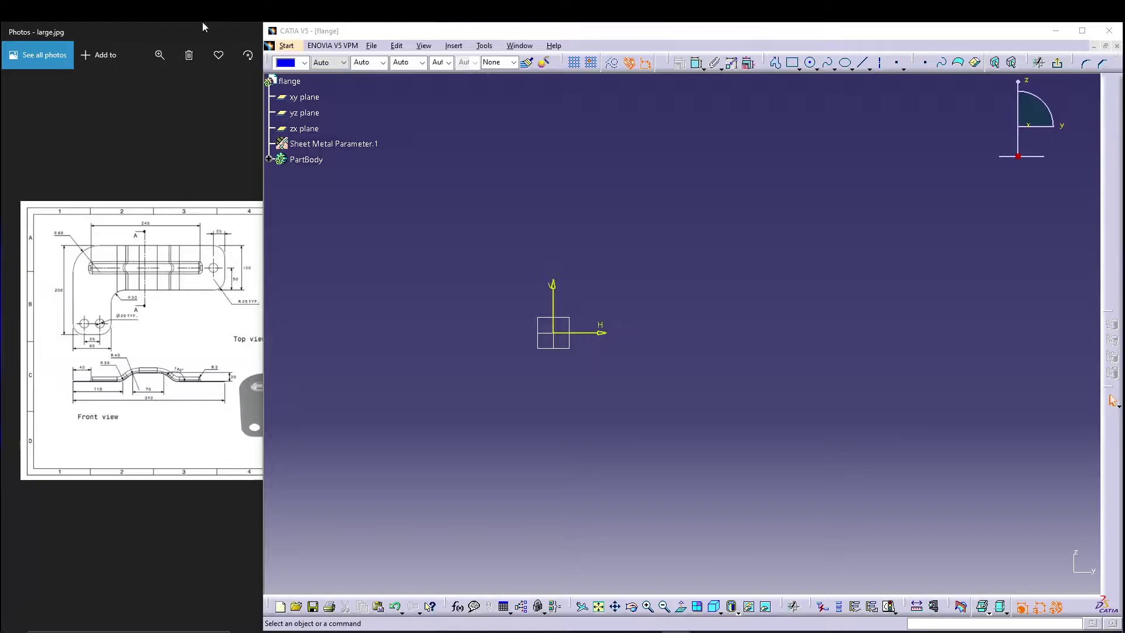
- Enlarge the reference drawing and resize the modelling window so the full front view stays readable beside it
{"action": "left_click", "coordinate": [159, 56]}
{"action": "left_click_drag", "start_coordinate": [108, 87], "coordinate": [131, 88]}
{"action": "mouse_move", "coordinate": [168, 377]}
{"action": "left_mouse_down"}
{"action": "mouse_move", "coordinate": [309, 361]}
{"action": "mouse_move", "coordinate": [283, 367]}
{"action": "left_mouse_up"}
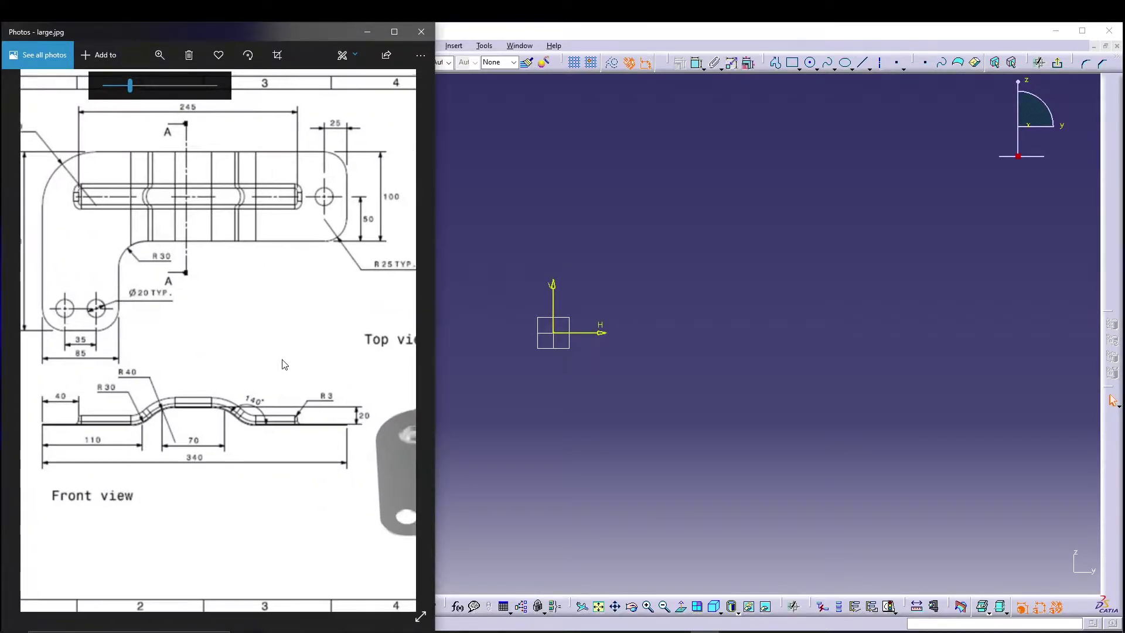
{"action": "left_click", "coordinate": [819, 268]}
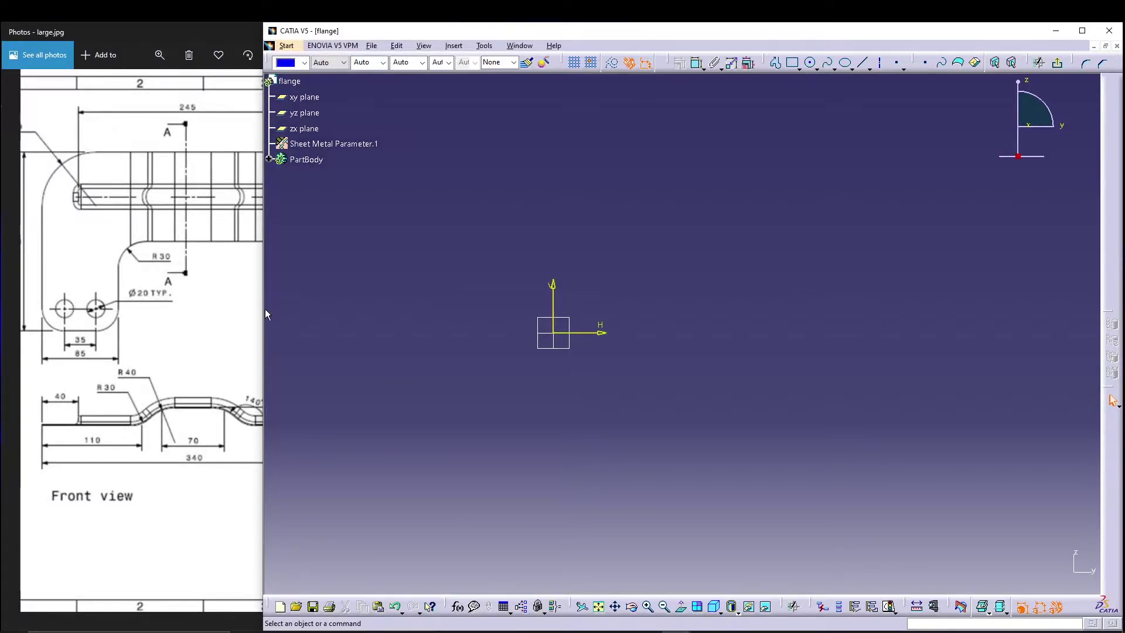
{"action": "mouse_move", "coordinate": [264, 311]}
{"action": "left_mouse_down"}
{"action": "mouse_move", "coordinate": [389, 315]}
{"action": "mouse_move", "coordinate": [372, 316]}
{"action": "left_mouse_up"}
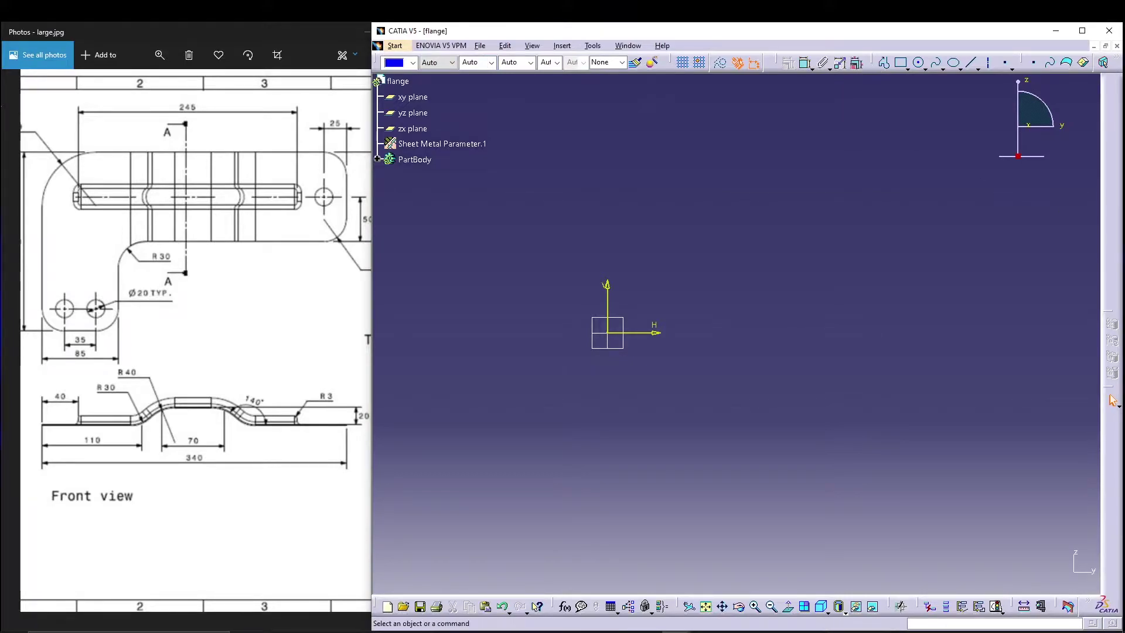
- Sketch a profile from the origin: horizontal line, tangent arc, rising line, reversed tangent arc and a top horizontal line about 28 mm high
{"action": "left_click", "coordinate": [884, 62]}
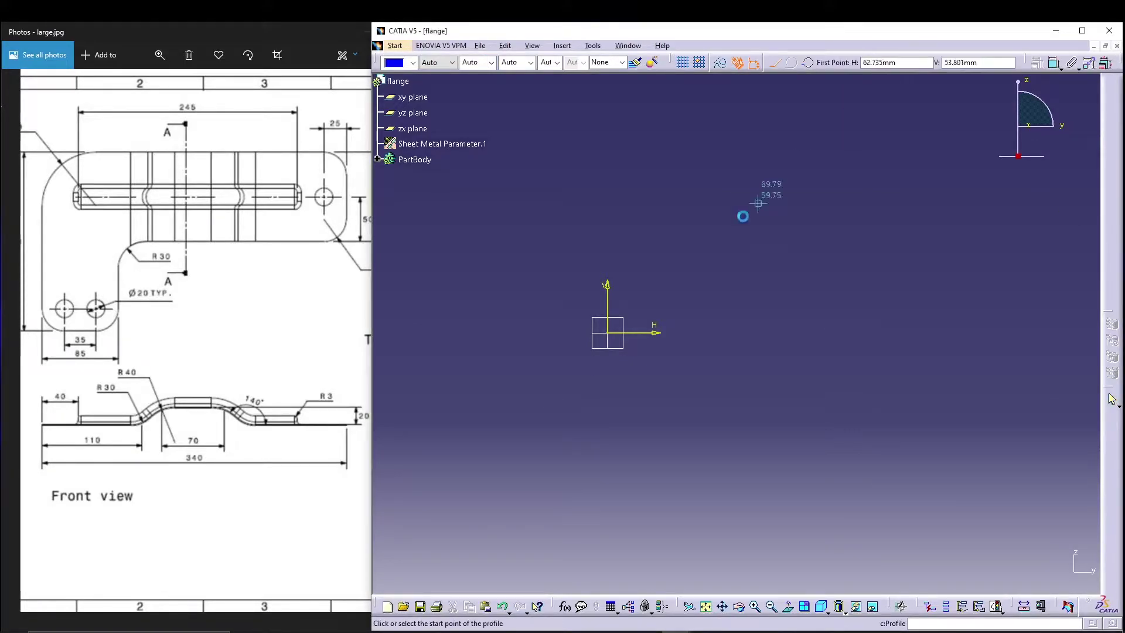
{"action": "left_click", "coordinate": [609, 334]}
{"action": "left_click", "coordinate": [736, 334]}
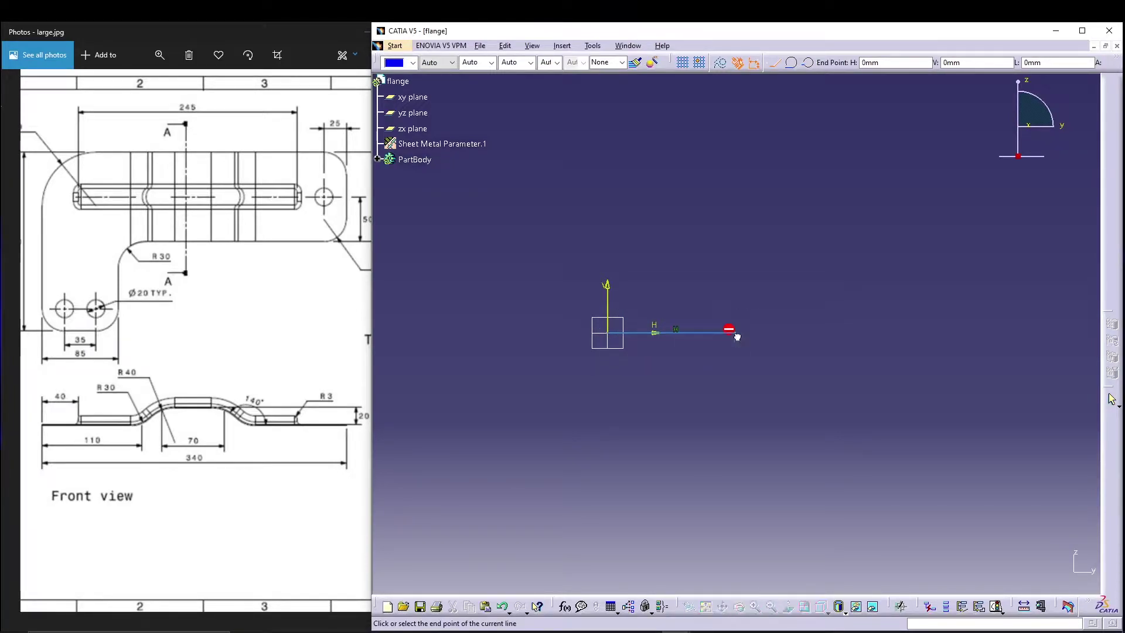
{"action": "left_click", "coordinate": [792, 62]}
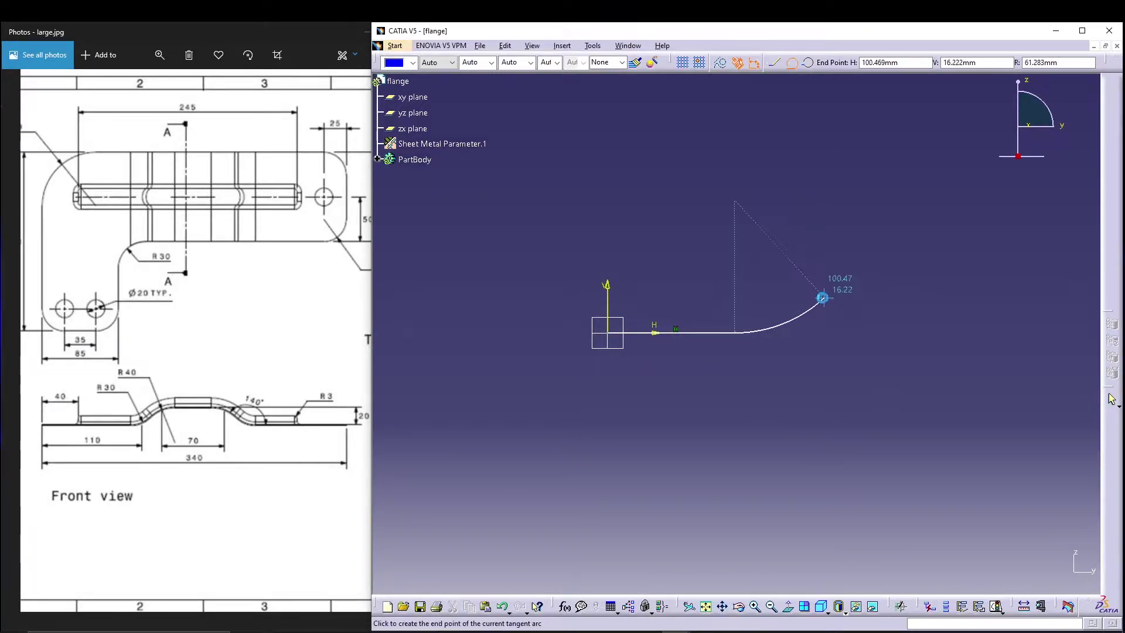
{"action": "left_click", "coordinate": [783, 315]}
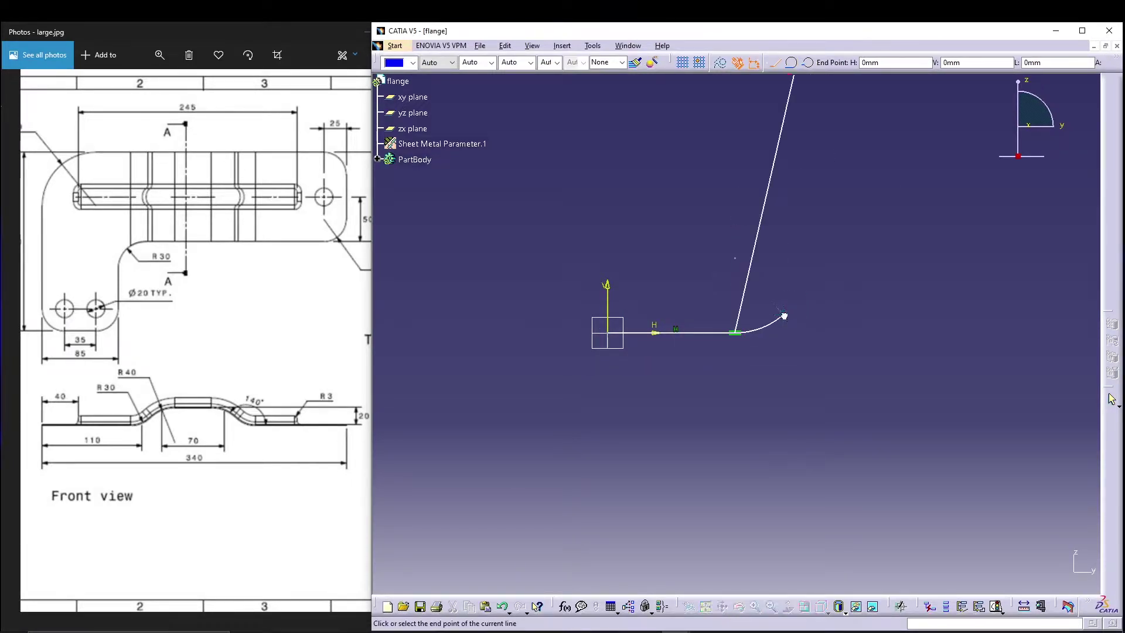
{"action": "left_click", "coordinate": [814, 288]}
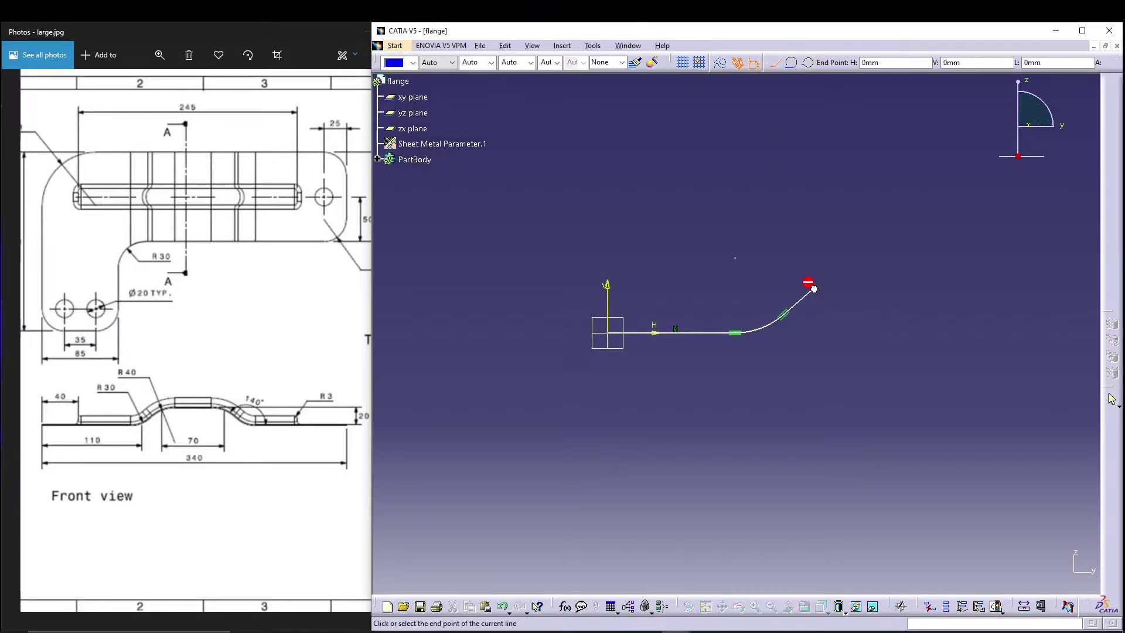
{"action": "left_click", "coordinate": [792, 63]}
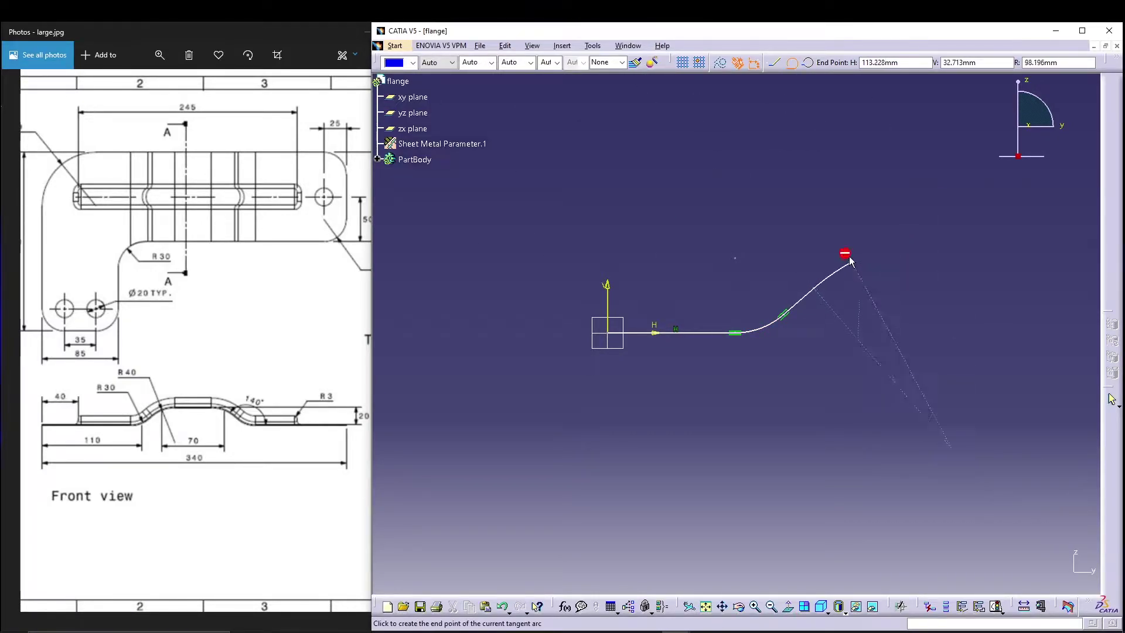
{"action": "left_click", "coordinate": [864, 270]}
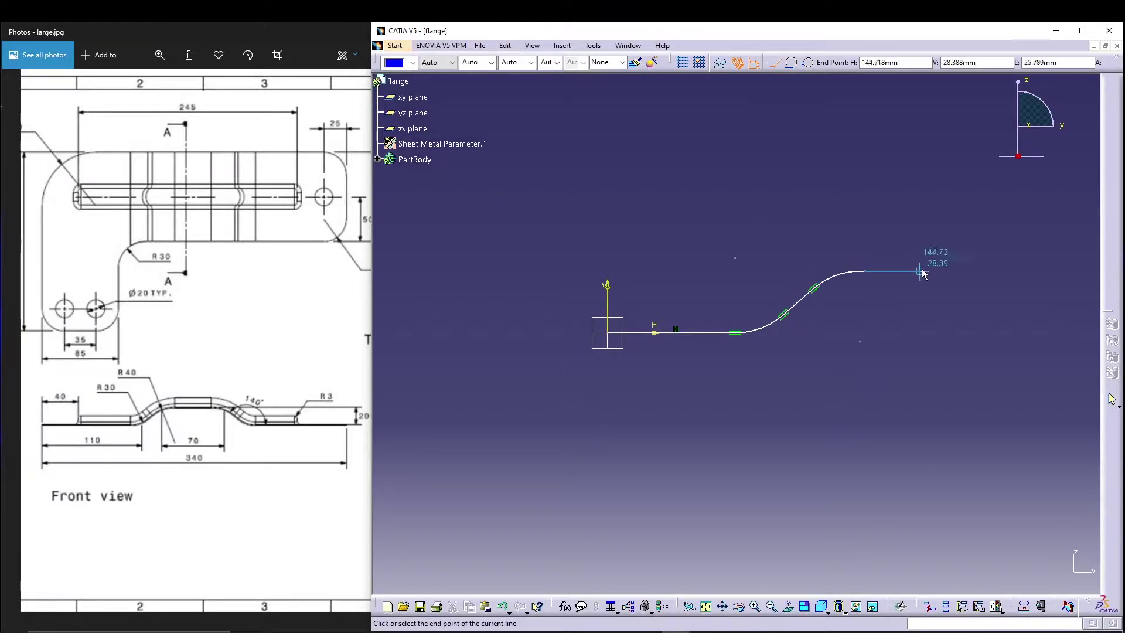
{"action": "left_click", "coordinate": [998, 271]}
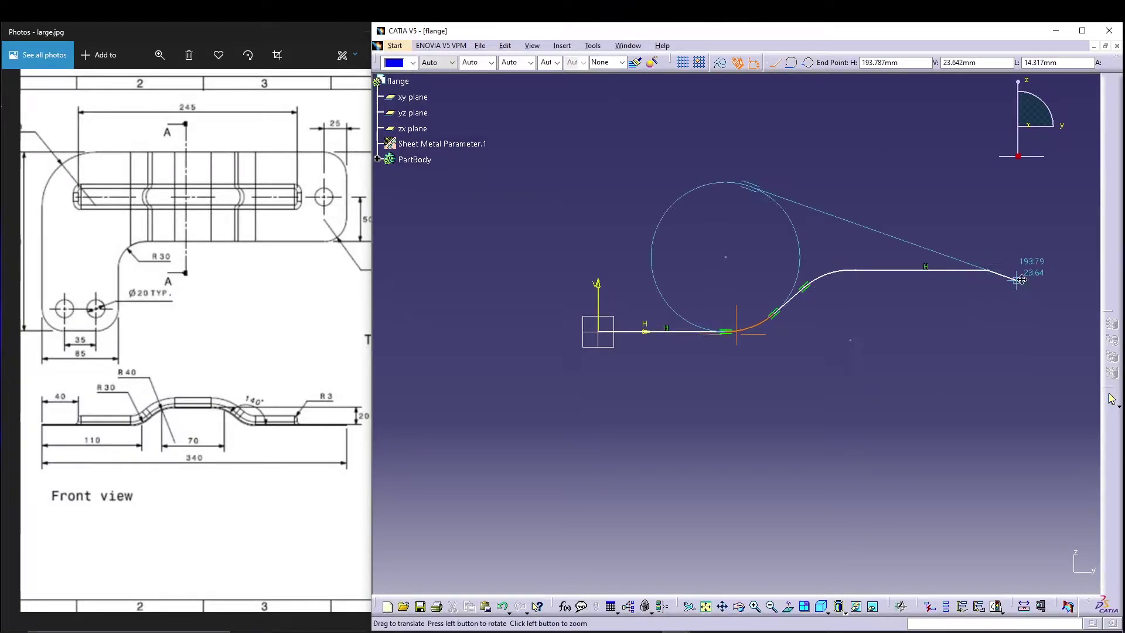
- Continue the profile from the top line with a tangent arc, descending line, reversed tangent arc and a lower horizontal end line
{"action": "mouse_move", "coordinate": [1031, 280]}
{"action": "middle_mouse_down"}
{"action": "mouse_move", "coordinate": [778, 281]}
{"action": "mouse_move", "coordinate": [772, 293]}
{"action": "middle_mouse_up"}
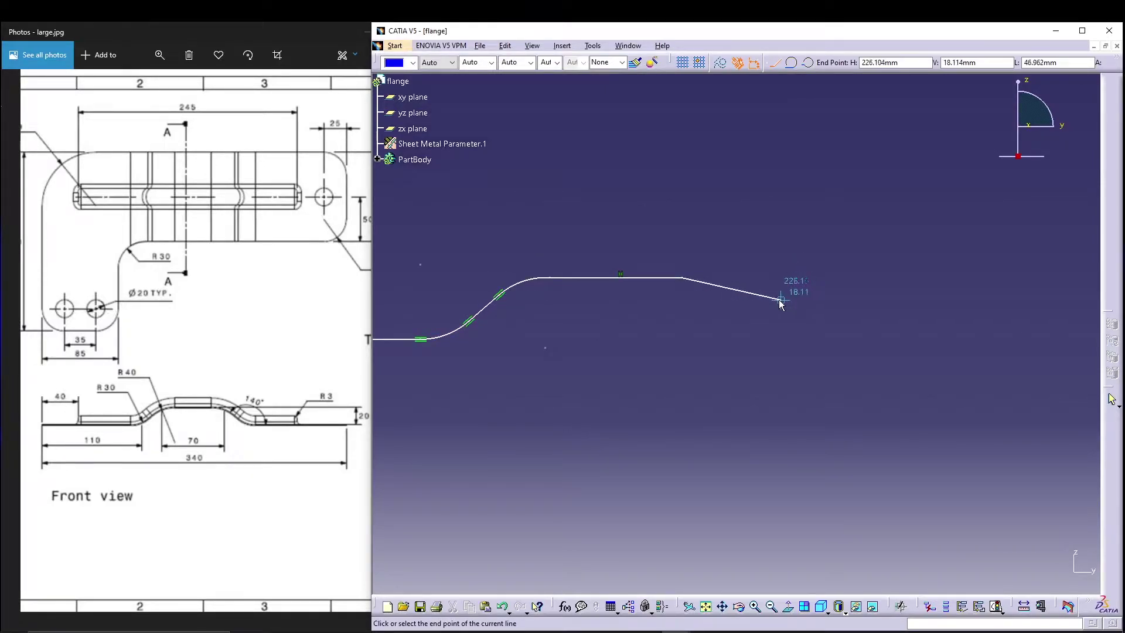
{"action": "left_click", "coordinate": [792, 62]}
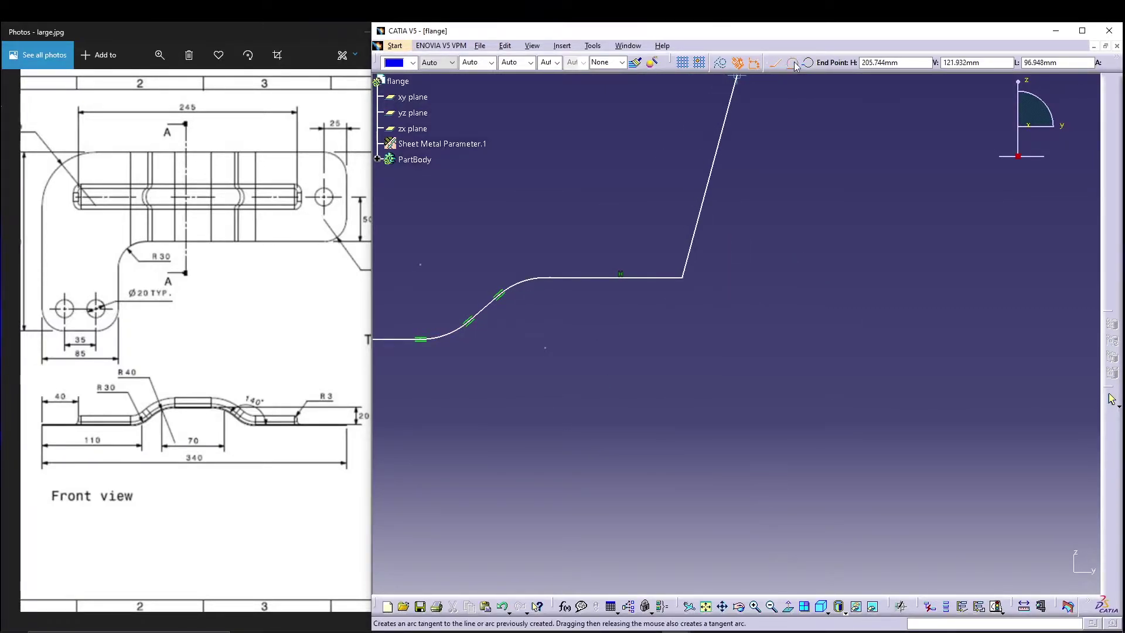
{"action": "left_click", "coordinate": [743, 304]}
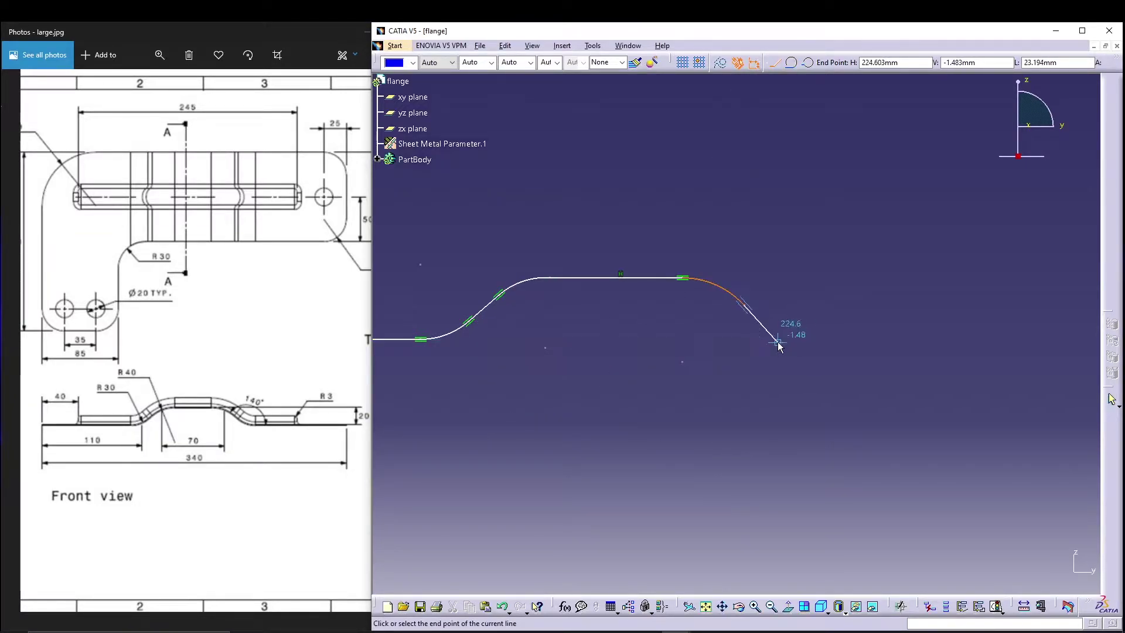
{"action": "left_click", "coordinate": [777, 344]}
{"action": "left_click", "coordinate": [792, 63]}
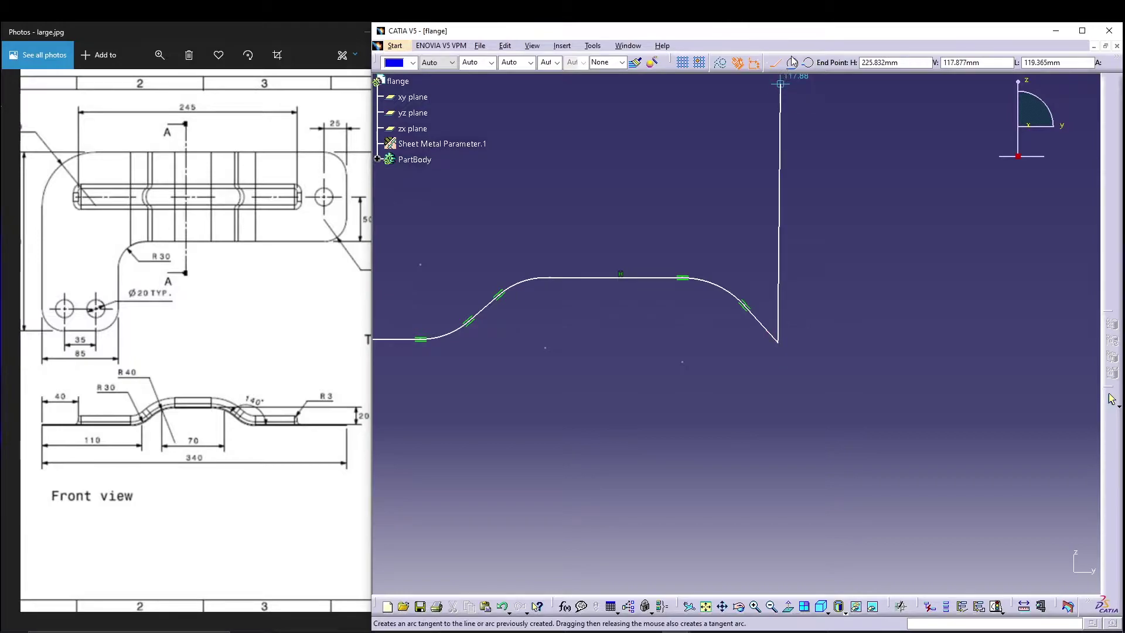
{"action": "left_click", "coordinate": [831, 359]}
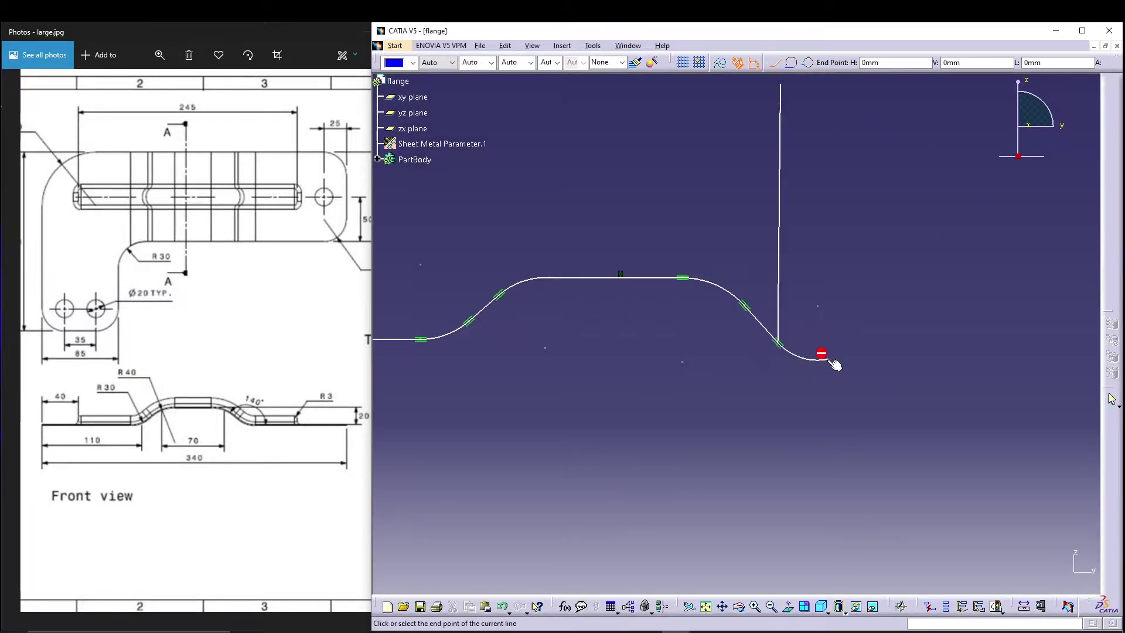
{"action": "left_click", "coordinate": [966, 359]}
{"action": "key", "text": "Escape"}
{"action": "mouse_move", "coordinate": [618, 437]}
{"action": "middle_mouse_down"}
{"action": "mouse_move", "coordinate": [647, 410]}
{"action": "mouse_move", "coordinate": [662, 426]}
{"action": "middle_mouse_up"}
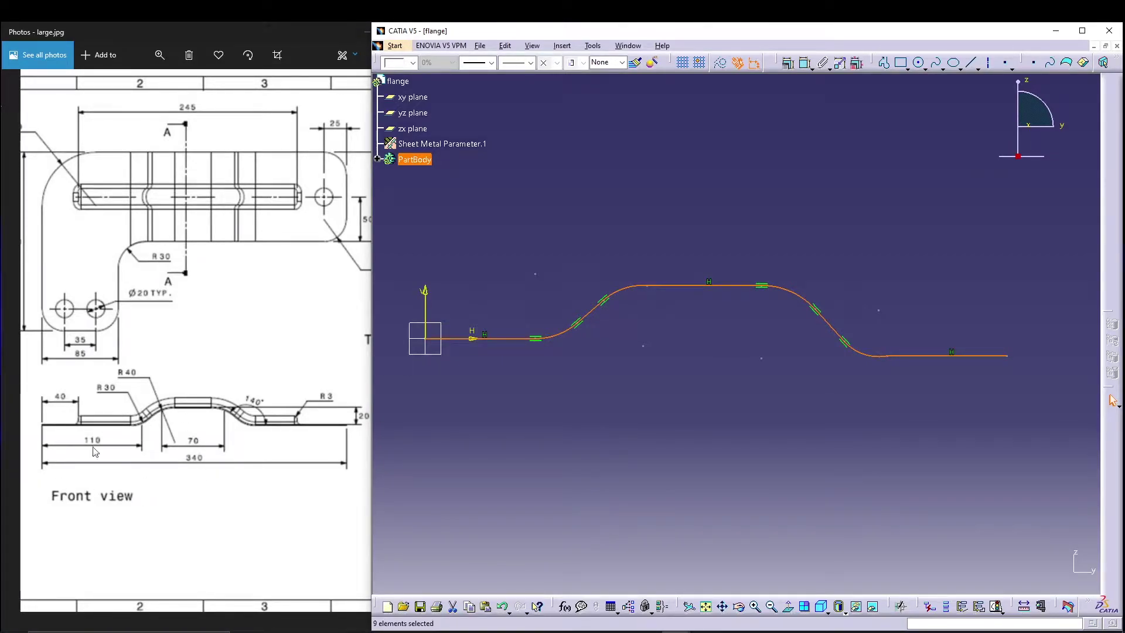
{"action": "left_click", "coordinate": [608, 495]}
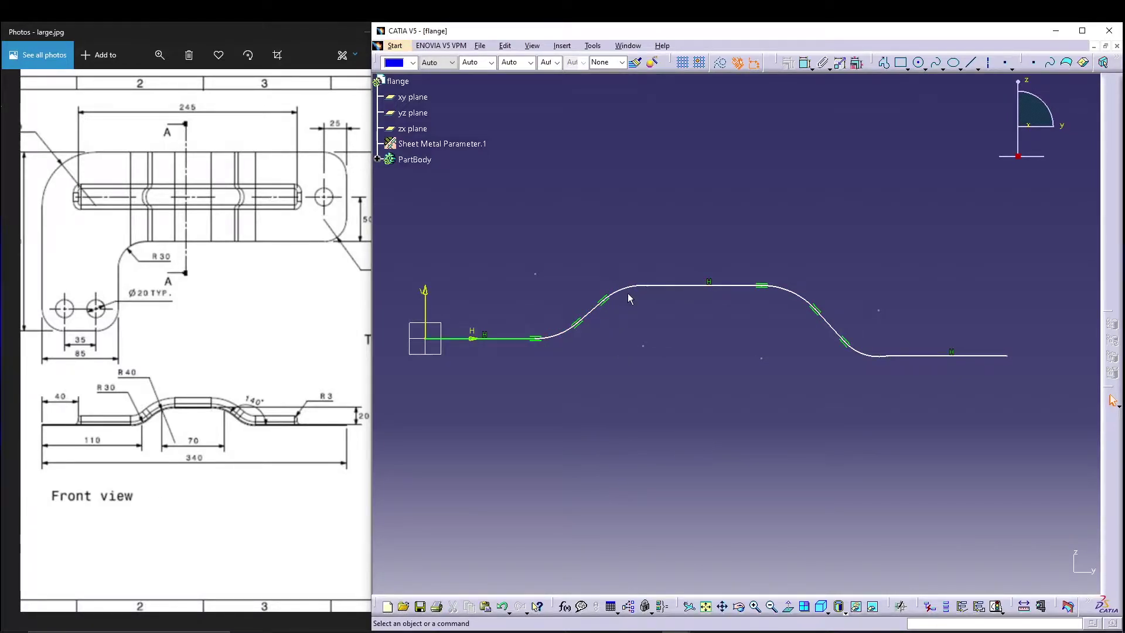
- Make the rising side's upper arc tangent to the top line and the last arc tangent to the lower end line
{"action": "left_click", "coordinate": [804, 63]}
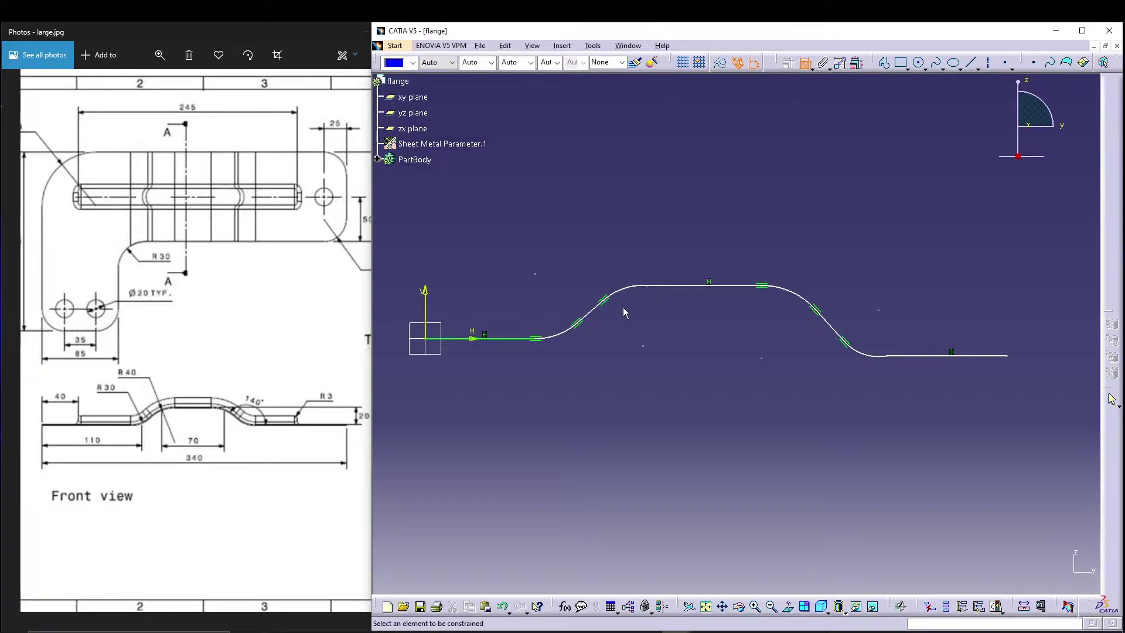
{"action": "left_click", "coordinate": [625, 286]}
{"action": "left_click", "coordinate": [672, 286]}
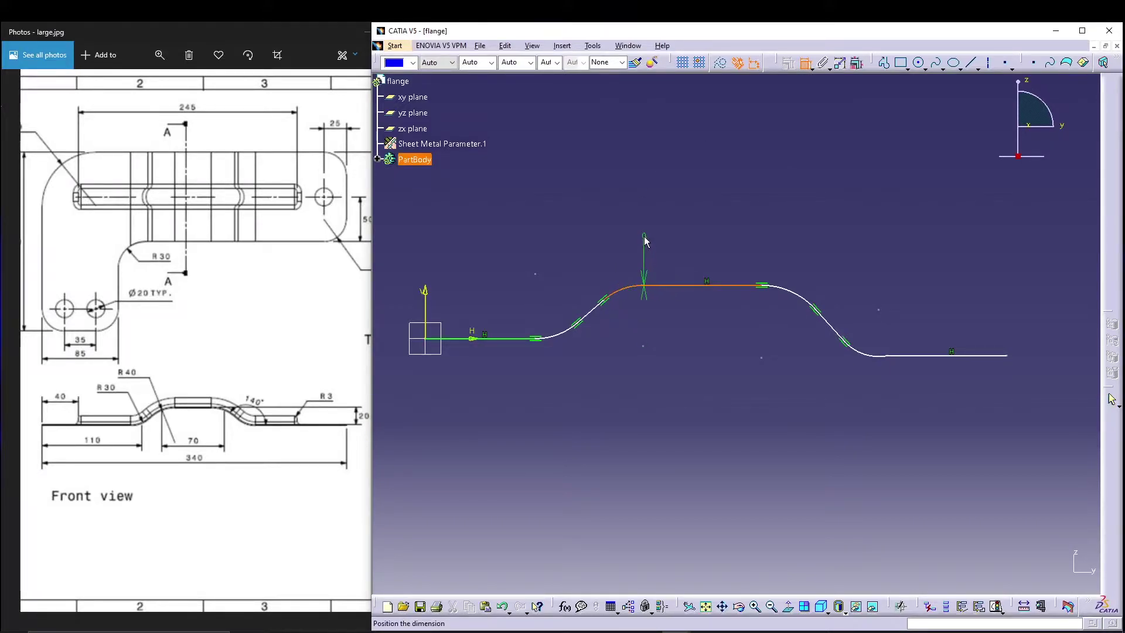
{"action": "right_click", "coordinate": [645, 243]}
{"action": "left_click", "coordinate": [676, 286]}
{"action": "left_click", "coordinate": [878, 355]}
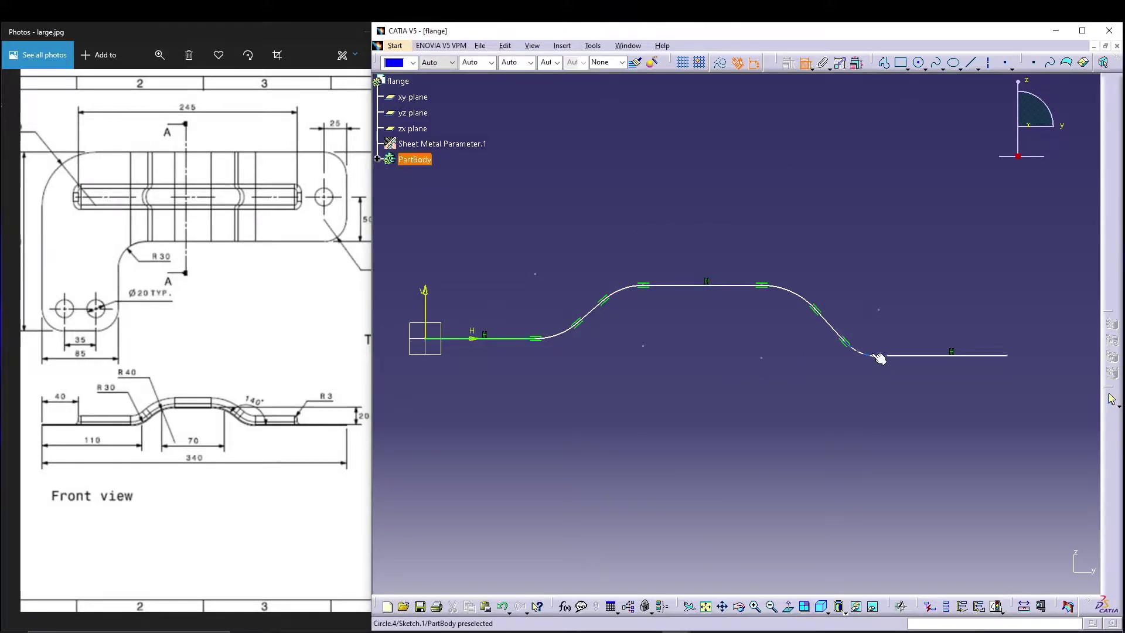
{"action": "left_click", "coordinate": [927, 359]}
{"action": "right_click", "coordinate": [900, 387]}
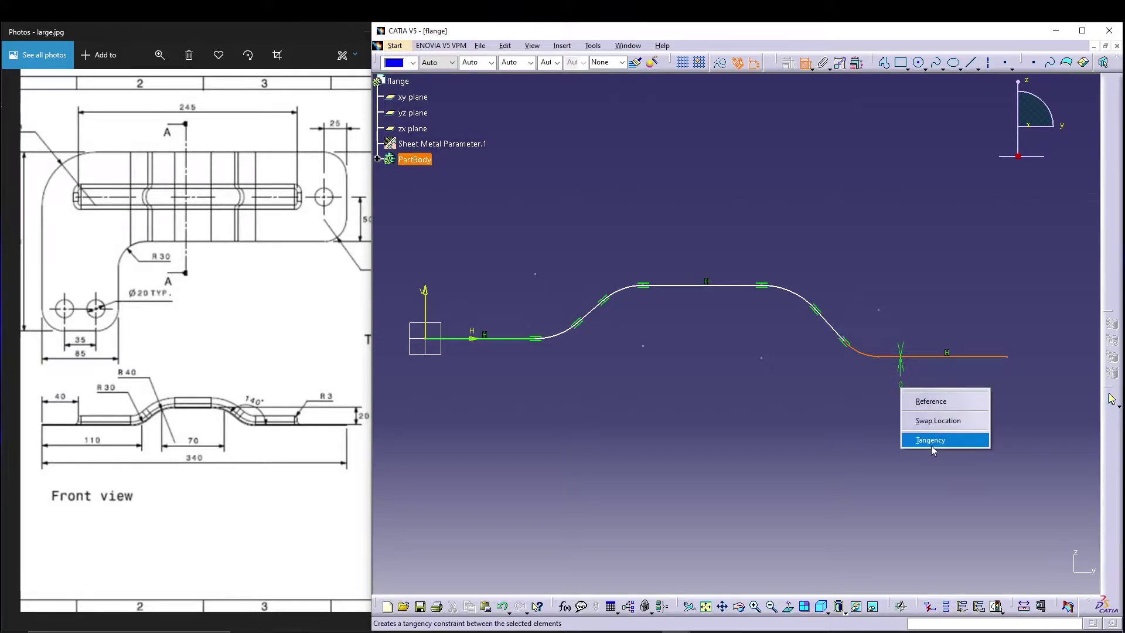
{"action": "left_click", "coordinate": [931, 446]}
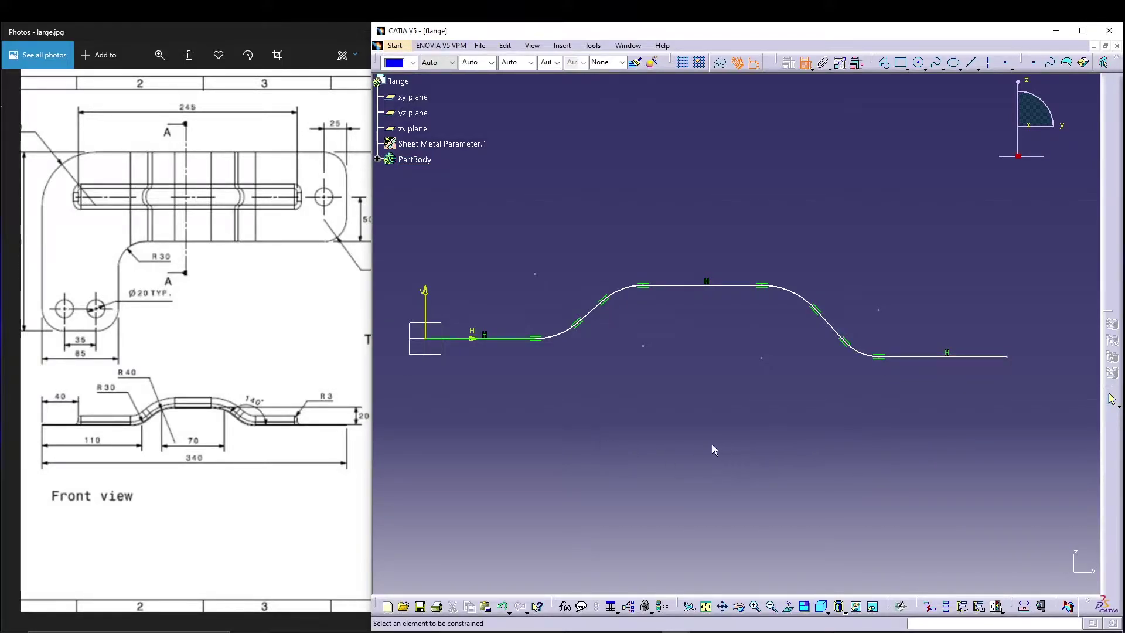
- Make the lower end line coincident with the first horizontal line from the origin
{"action": "left_click", "coordinate": [508, 339]}
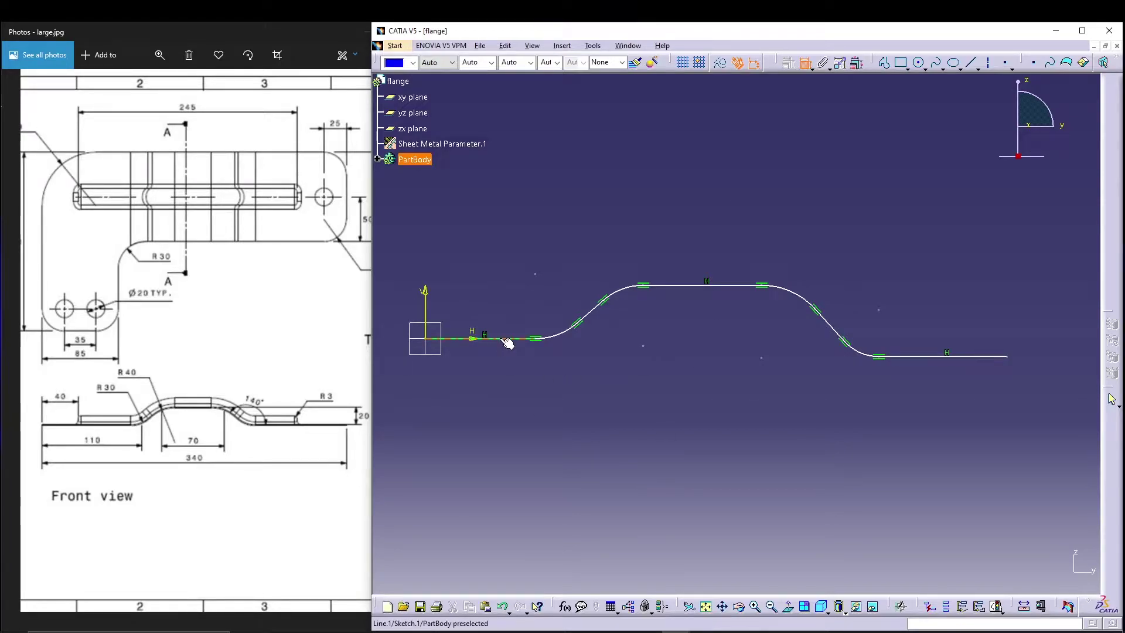
{"action": "left_click", "coordinate": [978, 357]}
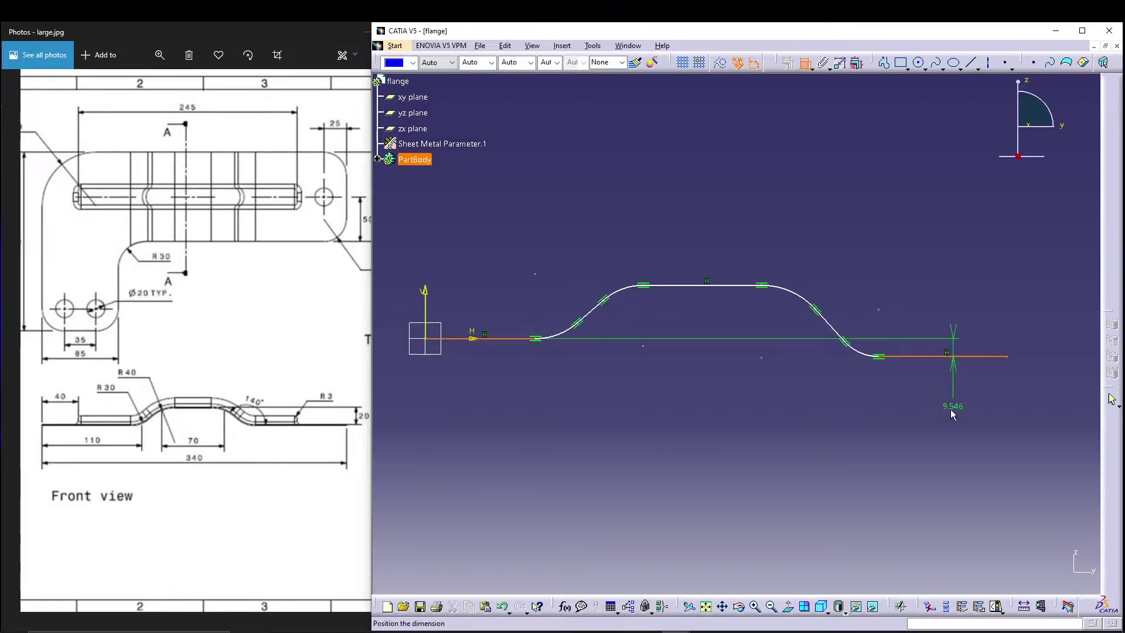
{"action": "right_click", "coordinate": [946, 410]}
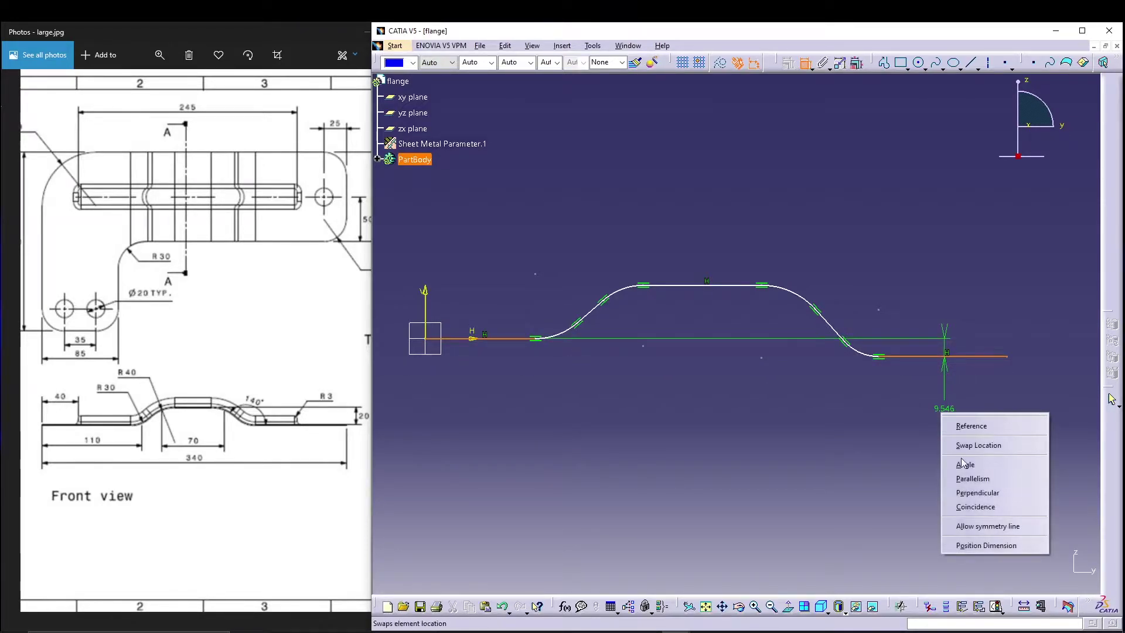
{"action": "left_click", "coordinate": [978, 508]}
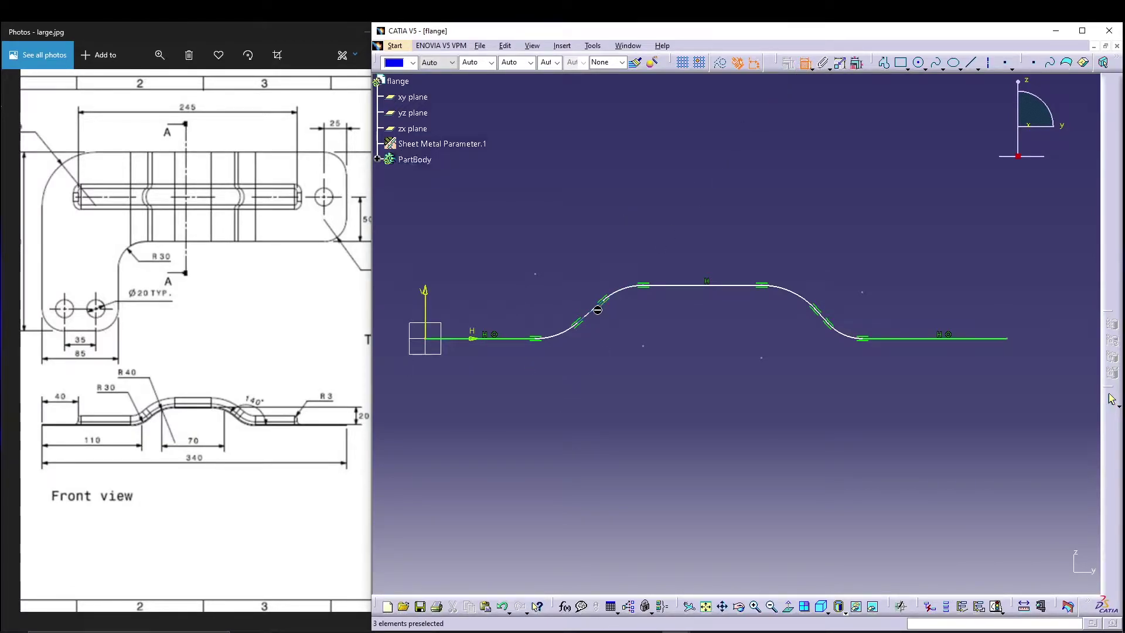
- Dimension the rising side's lower arc with a radius of 30 mm
{"action": "left_click", "coordinate": [554, 336]}
{"action": "left_click", "coordinate": [566, 362]}
{"action": "double_click", "coordinate": [568, 363]}
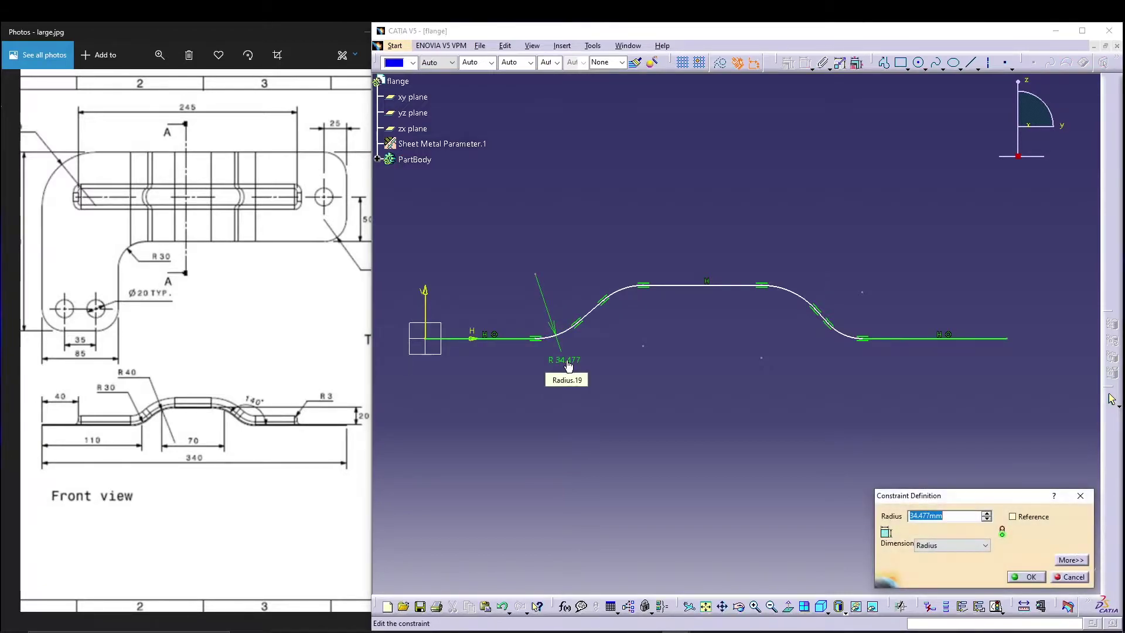
{"action": "type", "text": "40"}
{"action": "key", "text": "Return"}
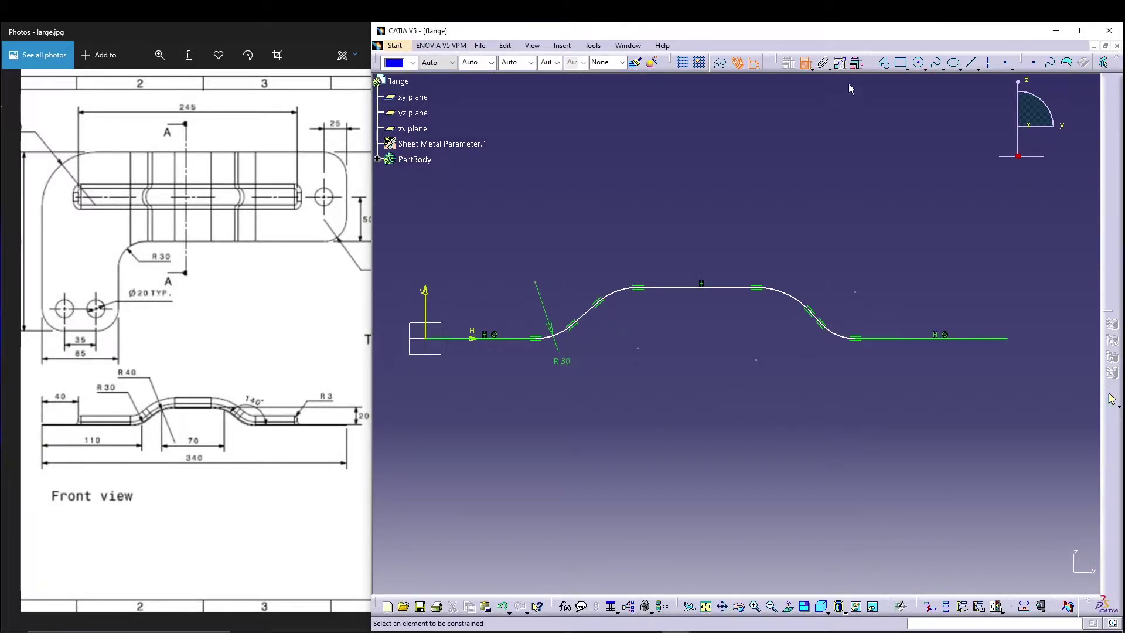
- Dimension the rising side's upper arc with a radius of 40 mm
{"action": "left_click", "coordinate": [615, 293]}
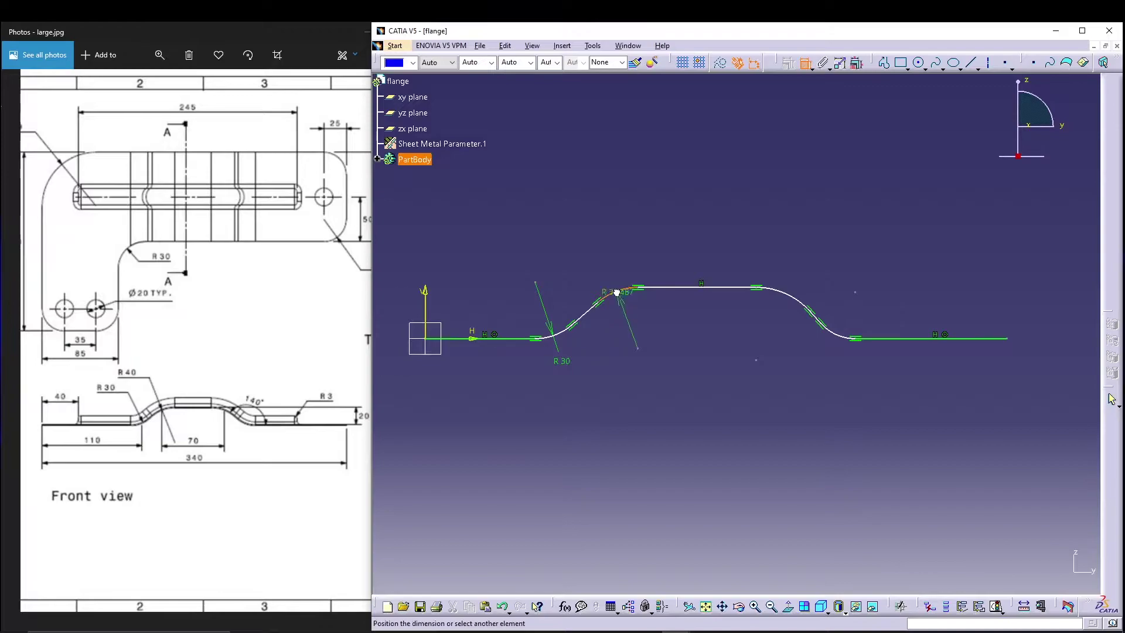
{"action": "left_click", "coordinate": [610, 269]}
{"action": "double_click", "coordinate": [610, 269]}
{"action": "type", "text": "40"}
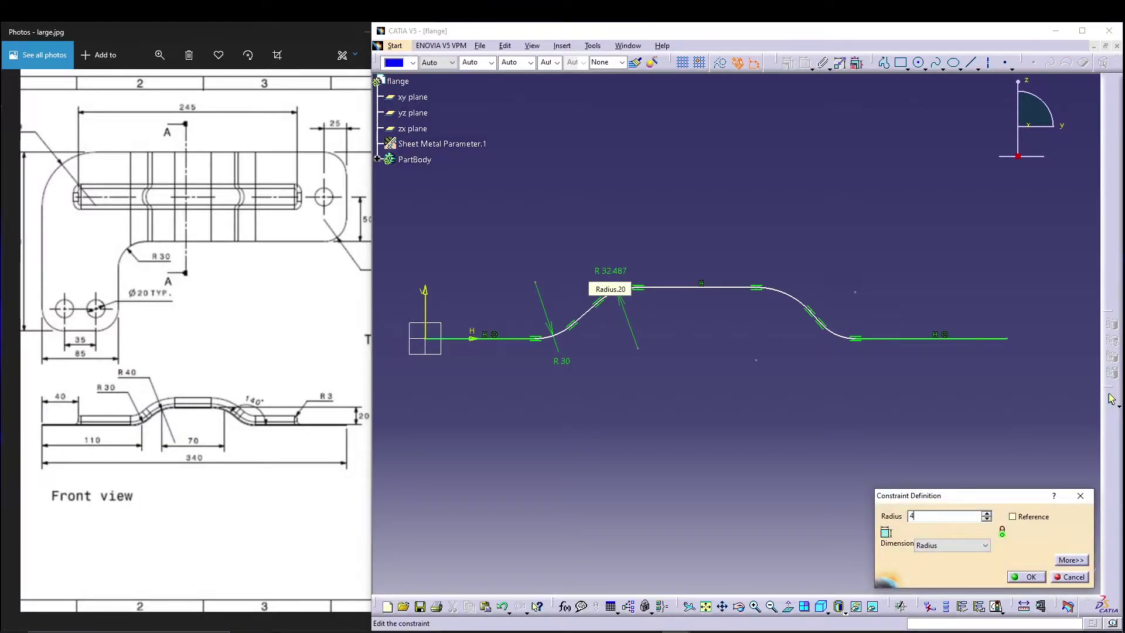
{"action": "key", "text": "Return"}
- Dimension the descending side's upper arc with a radius of 40 mm
{"action": "left_click", "coordinate": [792, 291]}
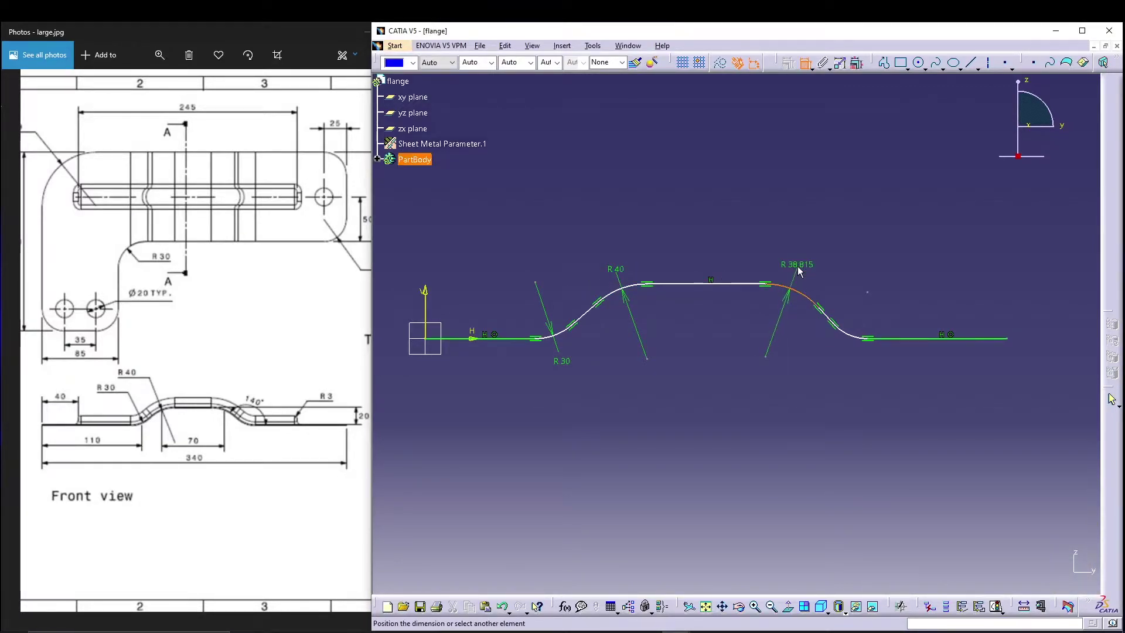
{"action": "left_click", "coordinate": [796, 263]}
{"action": "double_click", "coordinate": [803, 265]}
{"action": "type", "text": "40"}
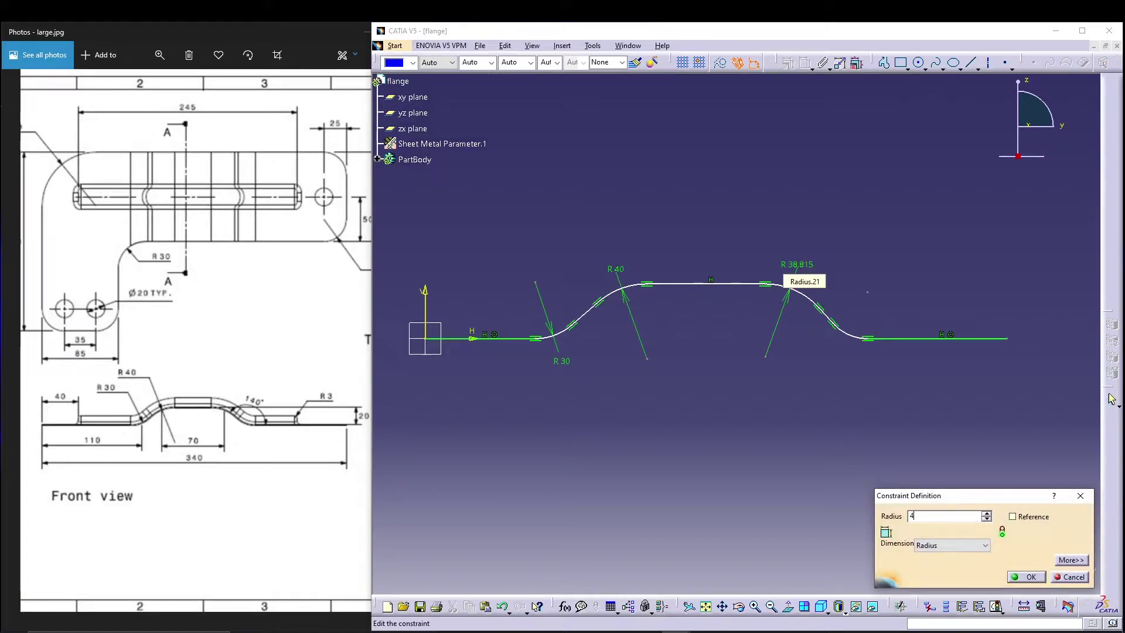
{"action": "key", "text": "Return"}
- Dimension the descending side's lower arc with a radius of 30 mm
{"action": "left_click", "coordinate": [855, 334]}
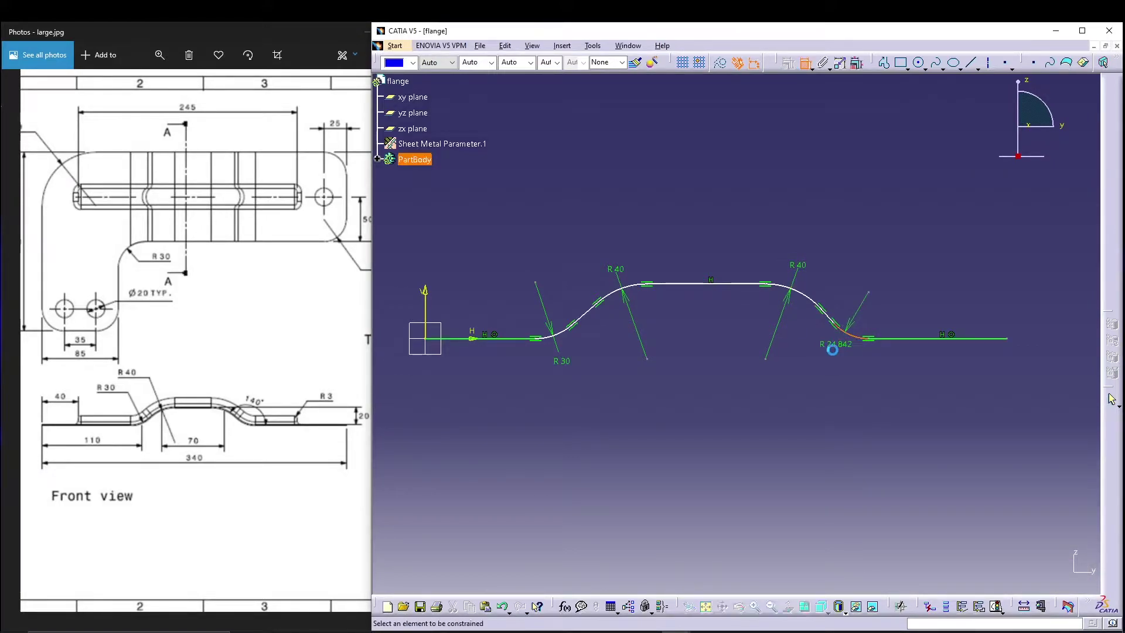
{"action": "left_click", "coordinate": [835, 346]}
{"action": "double_click", "coordinate": [835, 346]}
{"action": "type", "text": "30"}
{"action": "key", "text": "Return"}
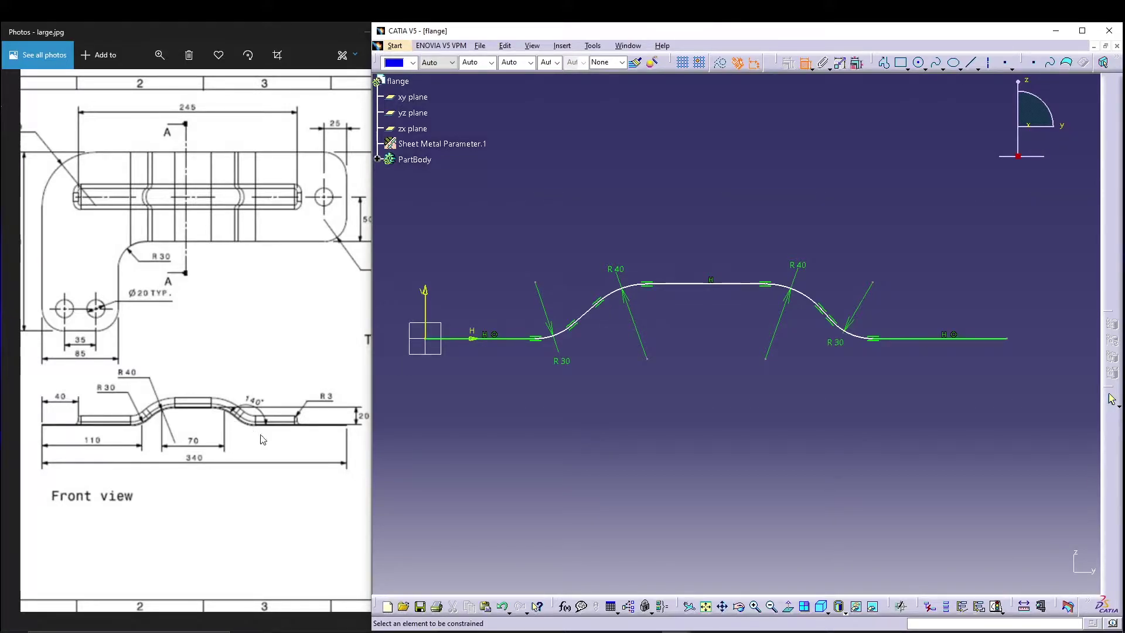
- Constrain the angle between the descending line and the lower end line to 140°, and delete the stray length dimension on the descending line
{"action": "left_click", "coordinate": [833, 320]}
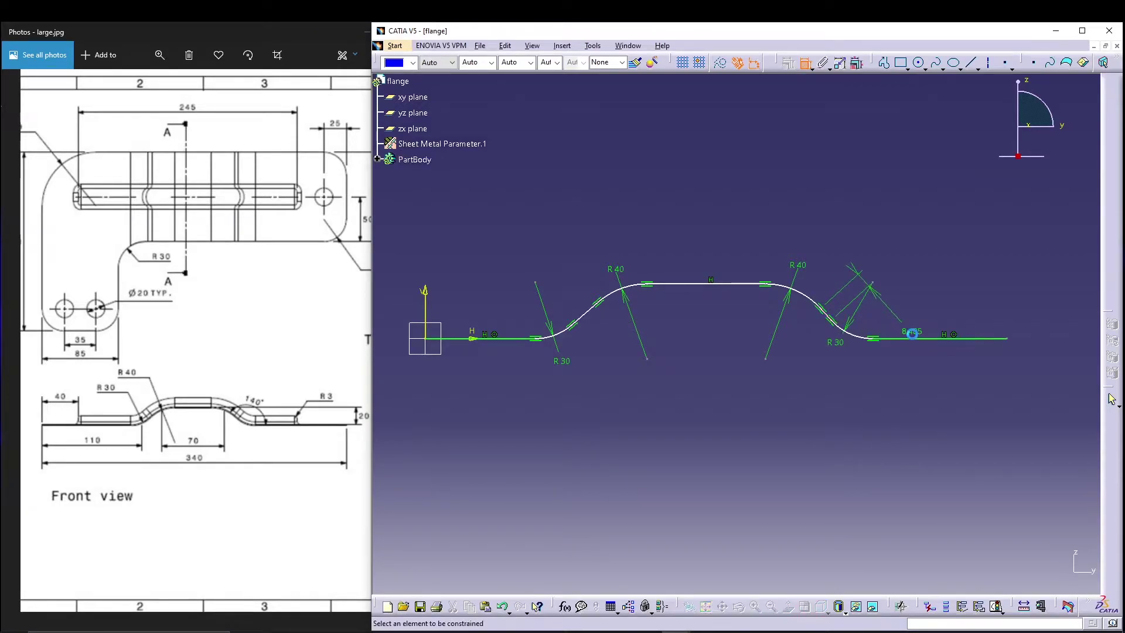
{"action": "left_click", "coordinate": [917, 340]}
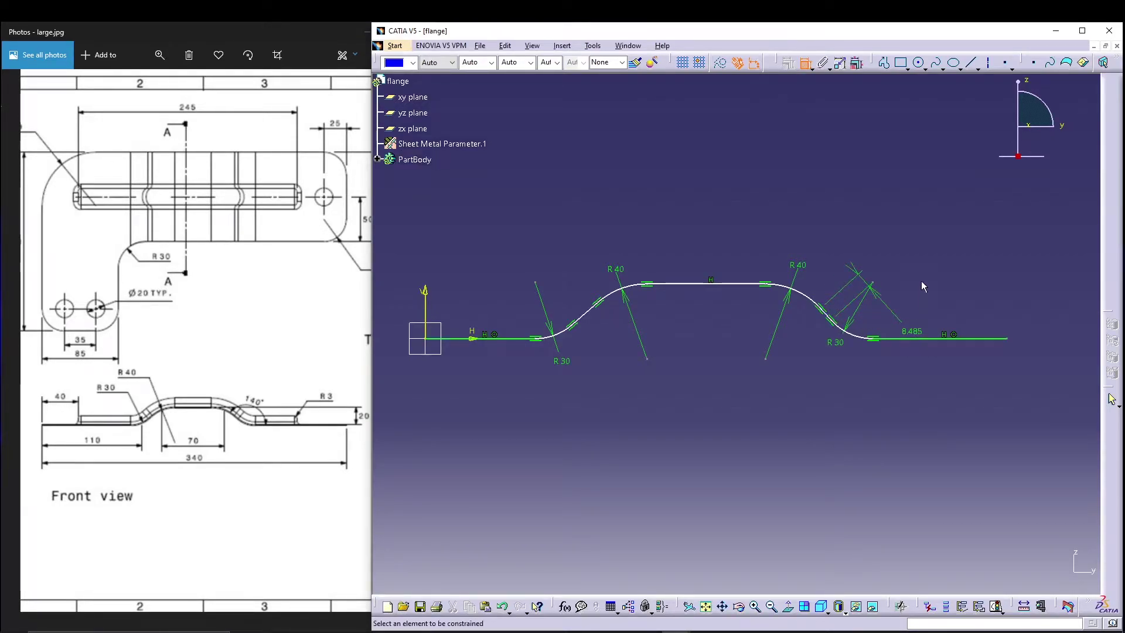
{"action": "left_click", "coordinate": [830, 321]}
{"action": "left_click", "coordinate": [914, 338]}
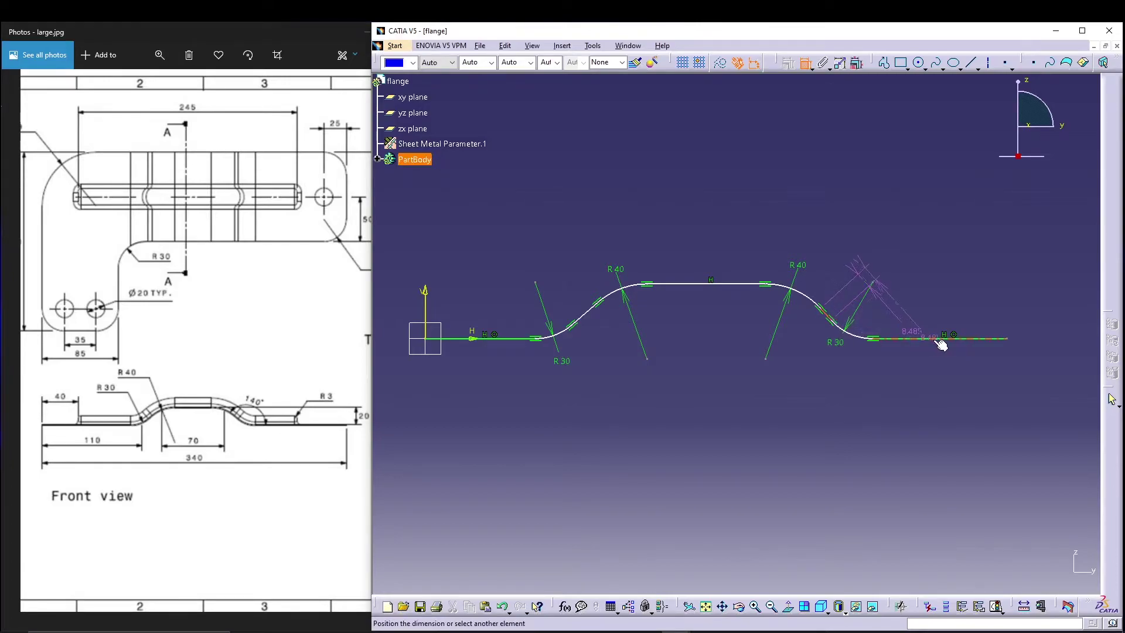
{"action": "left_click", "coordinate": [930, 270]}
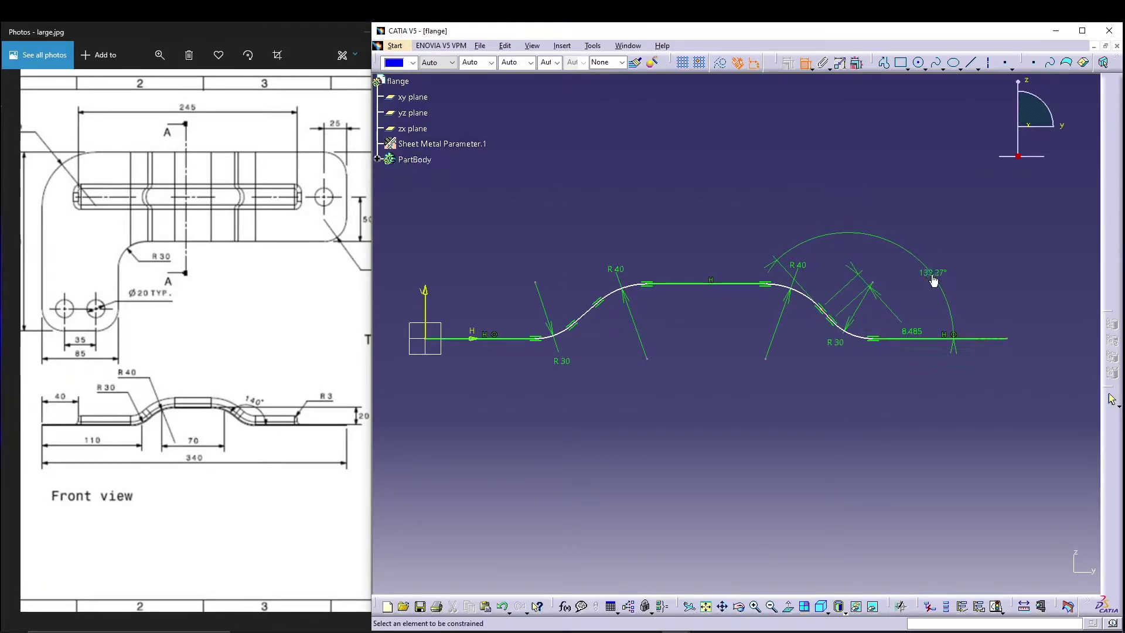
{"action": "double_click", "coordinate": [930, 271]}
{"action": "type", "text": "1"}
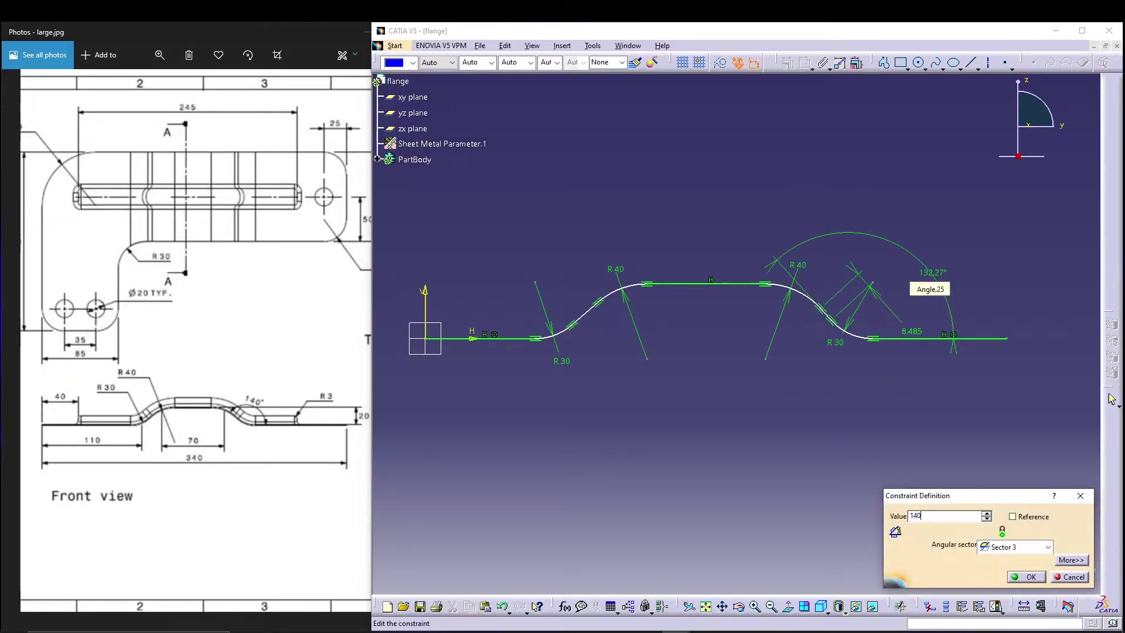
{"action": "type", "text": "40"}
{"action": "key", "text": "Return"}
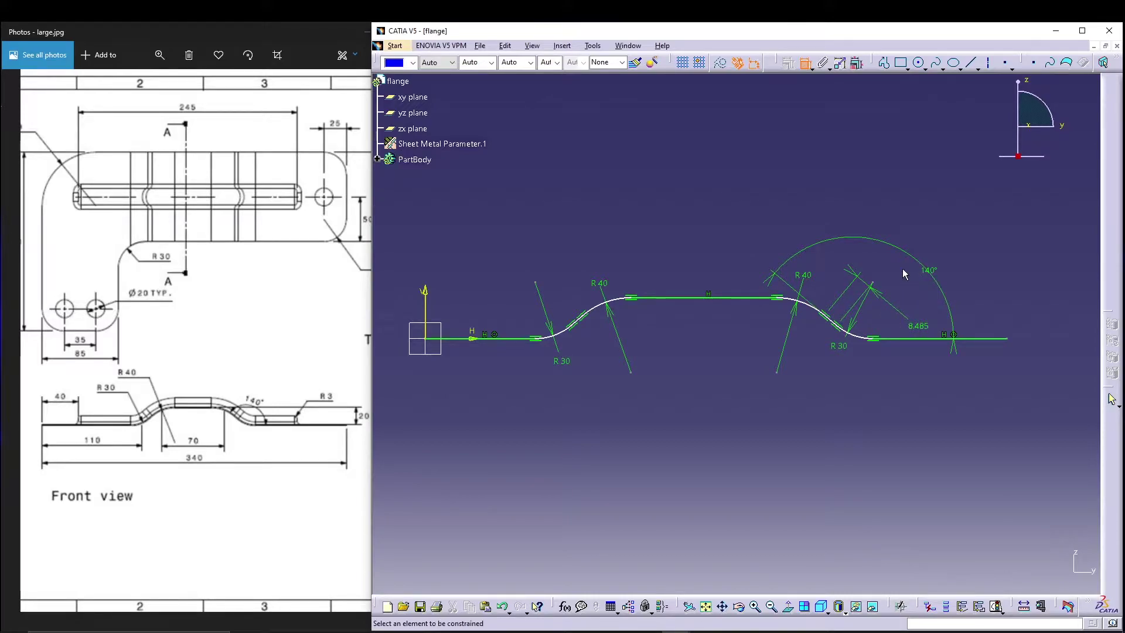
{"action": "left_click", "coordinate": [896, 310]}
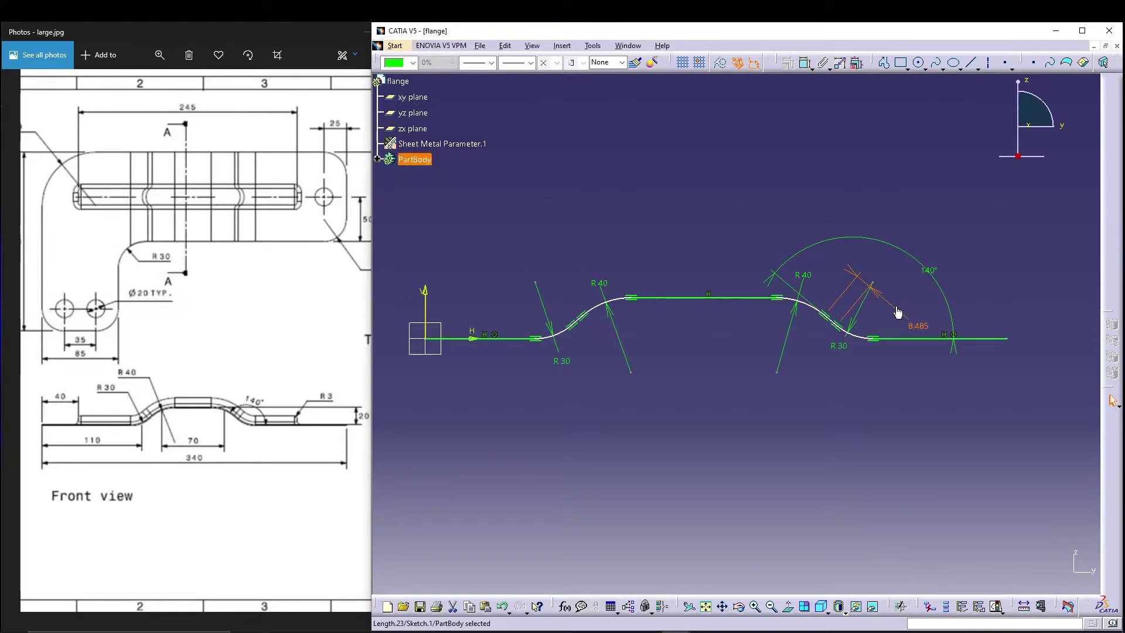
{"action": "key", "text": "Delete"}
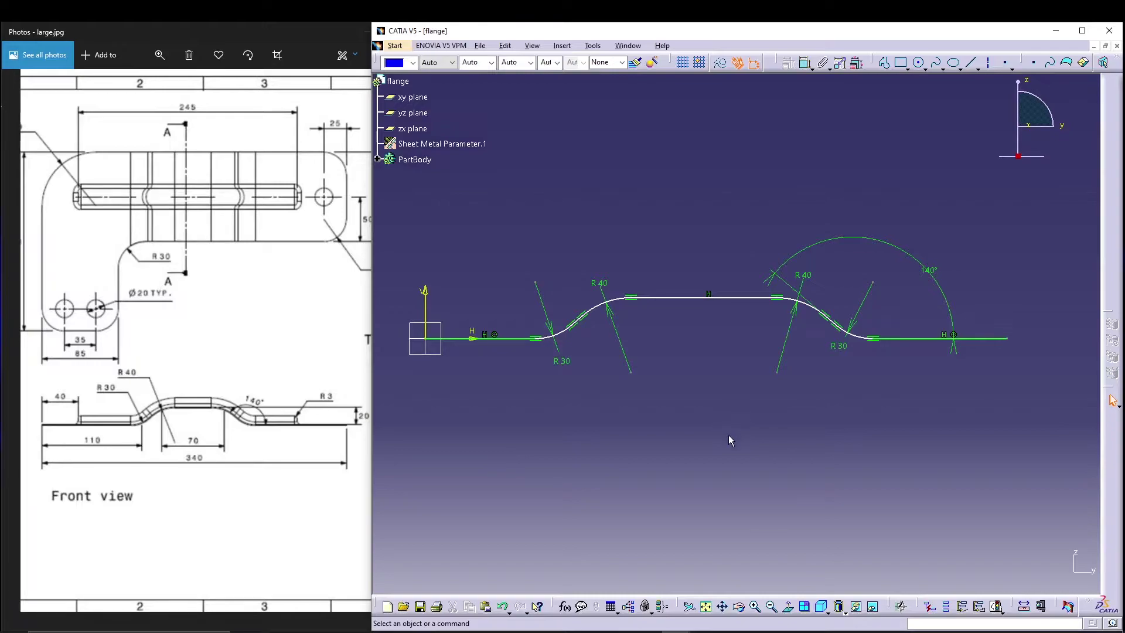
- Dimension the horizontal distance between the two upper arcs' centre points as 70 mm
{"action": "left_click", "coordinate": [805, 62]}
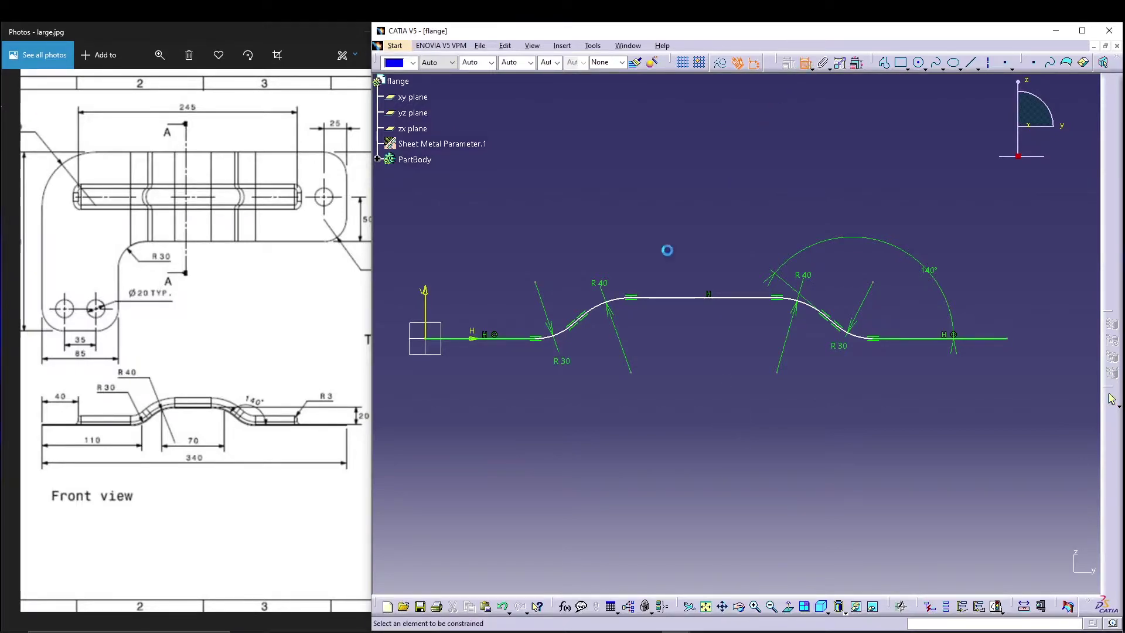
{"action": "left_click", "coordinate": [631, 372]}
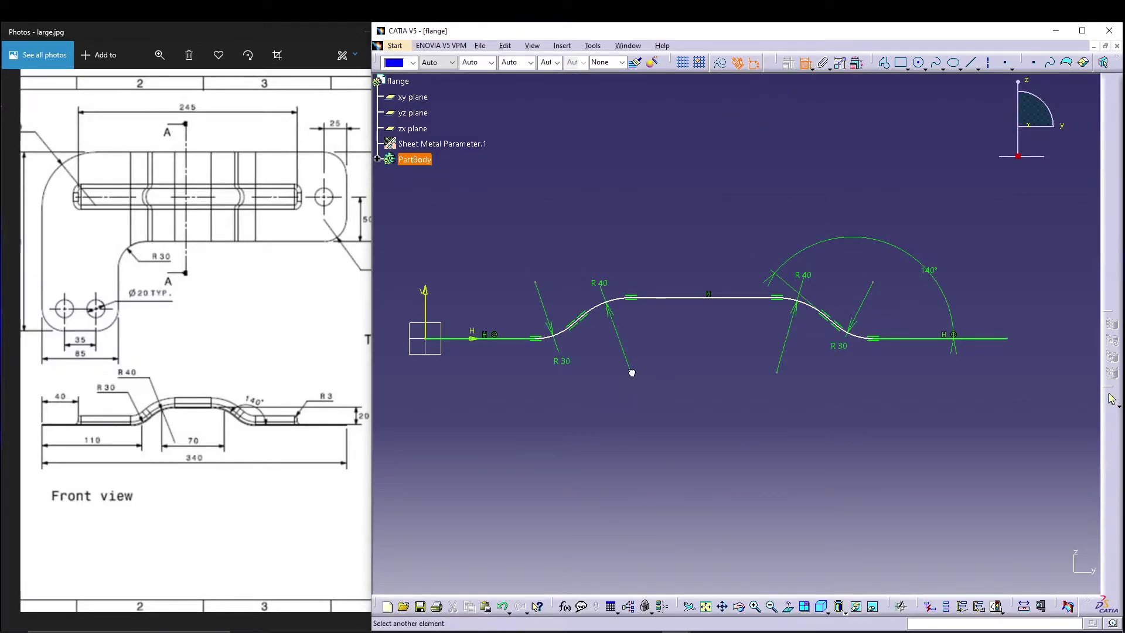
{"action": "left_click", "coordinate": [775, 373]}
{"action": "left_click", "coordinate": [709, 391]}
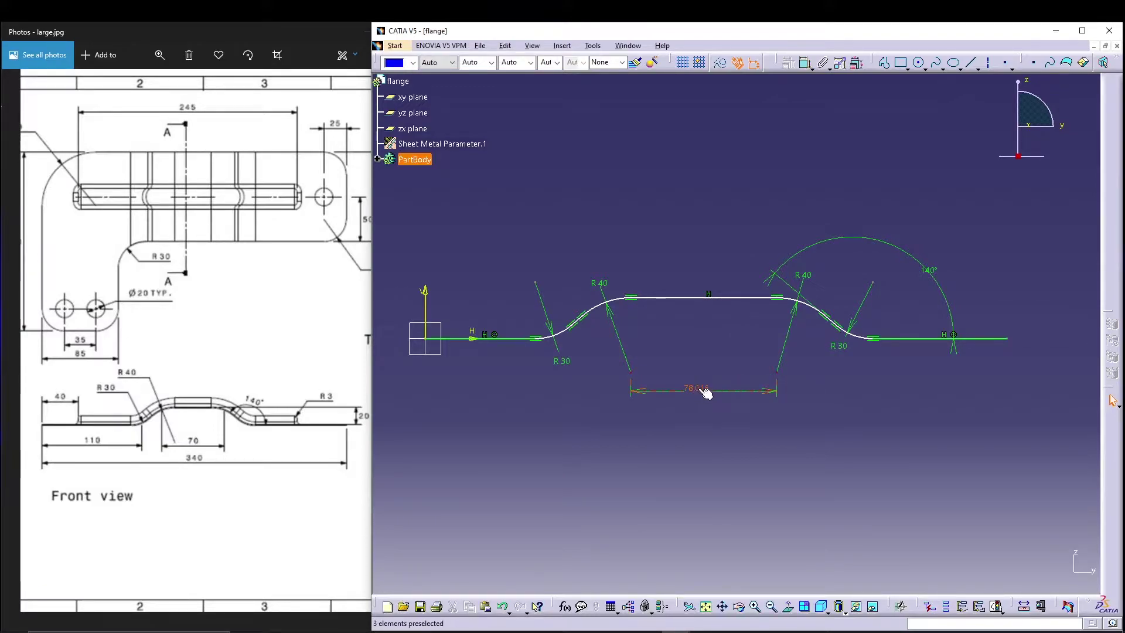
{"action": "double_click", "coordinate": [701, 393]}
{"action": "type", "text": "70"}
{"action": "key", "text": "Return"}
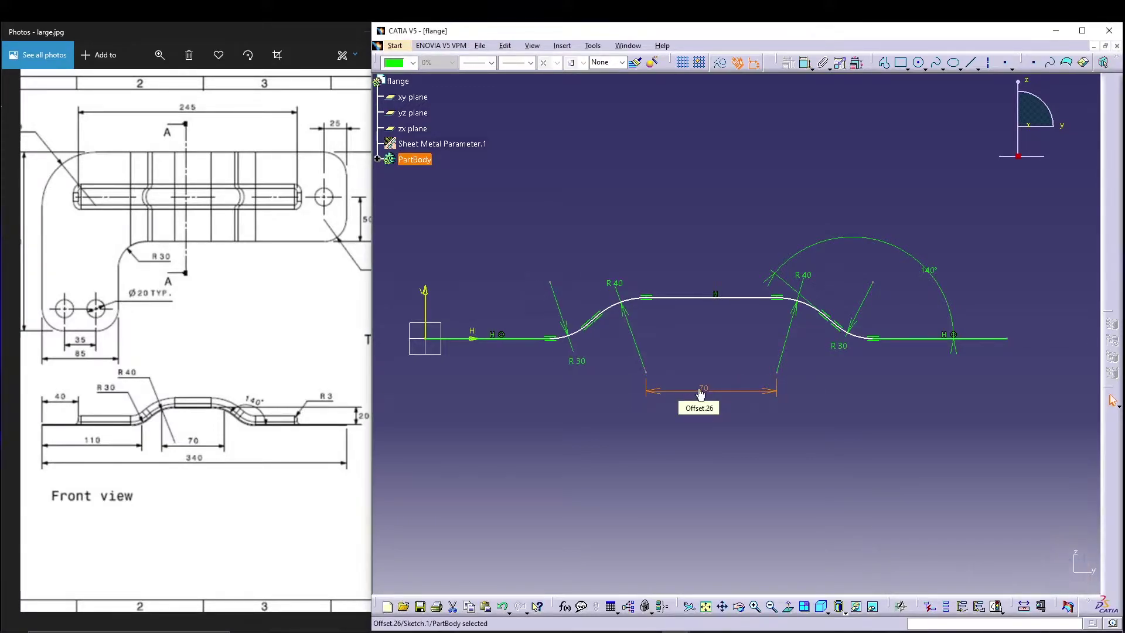
{"action": "left_click", "coordinate": [741, 422]}
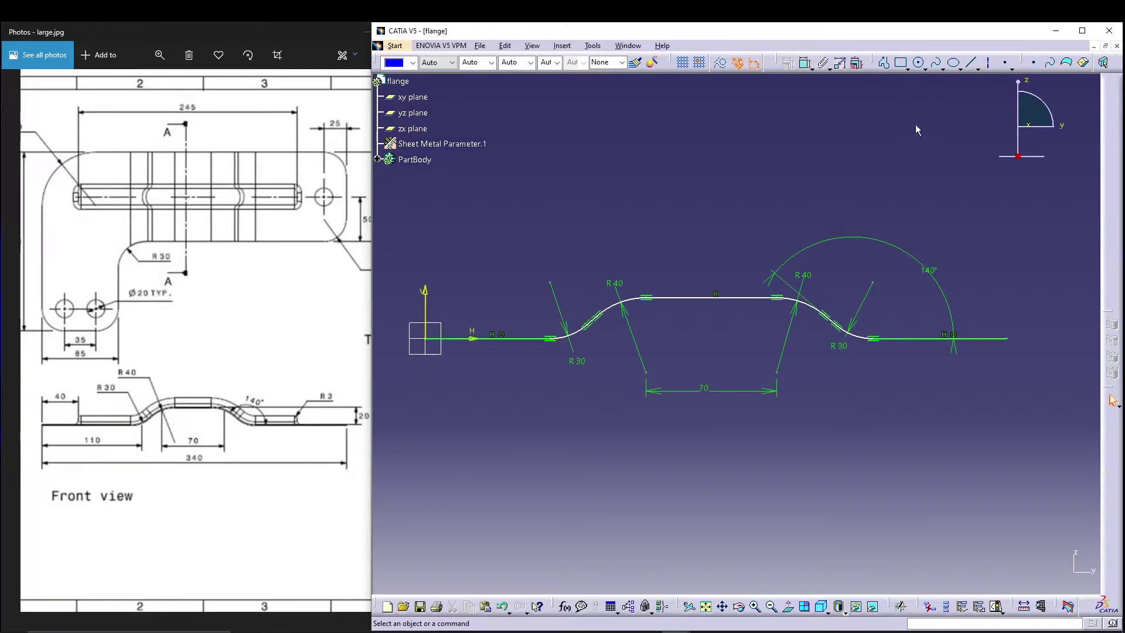
- Dimension the profile's overall length from the vertical axis to the end line's free endpoint as 340 mm
{"action": "left_click", "coordinate": [806, 63]}
{"action": "left_click", "coordinate": [425, 298]}
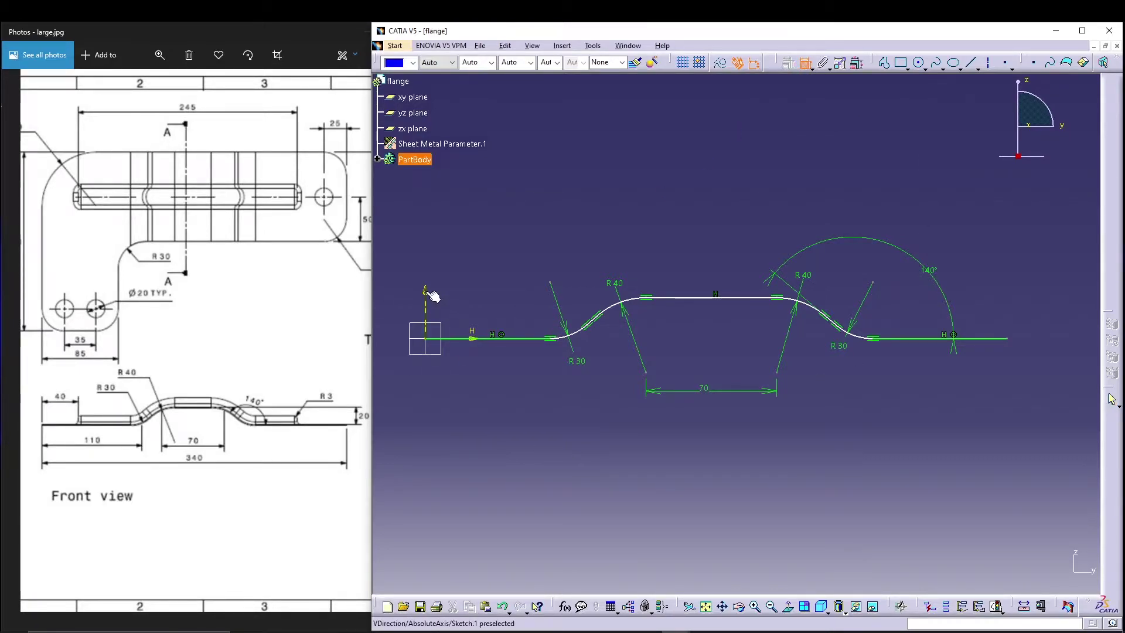
{"action": "left_click", "coordinate": [1007, 338]}
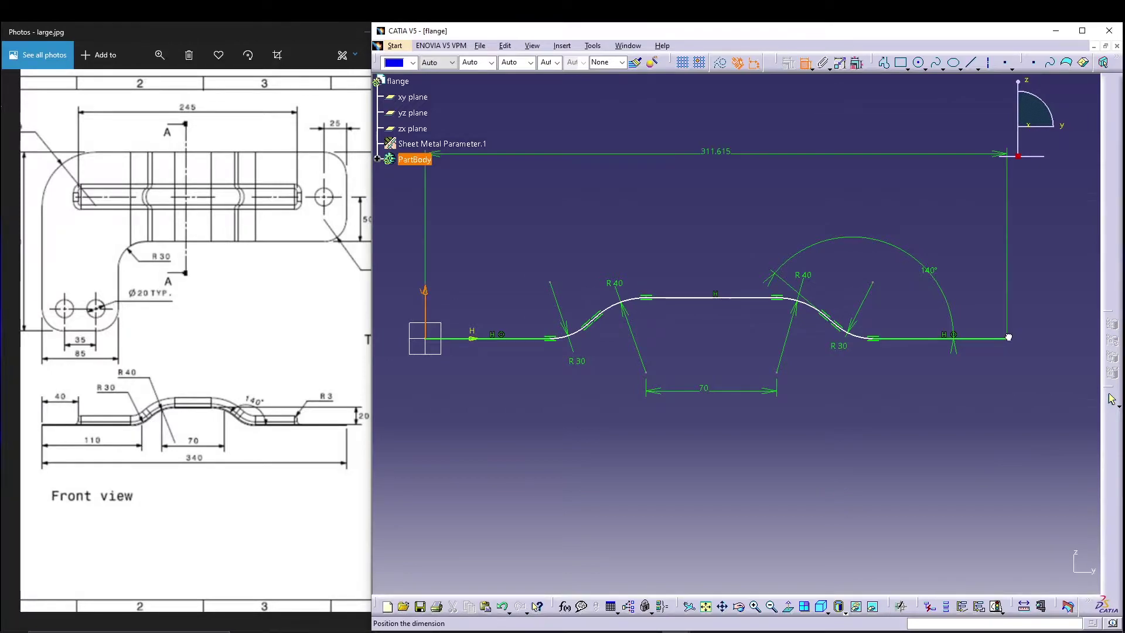
{"action": "double_click", "coordinate": [791, 414]}
{"action": "type", "text": "340"}
{"action": "key", "text": "Return"}
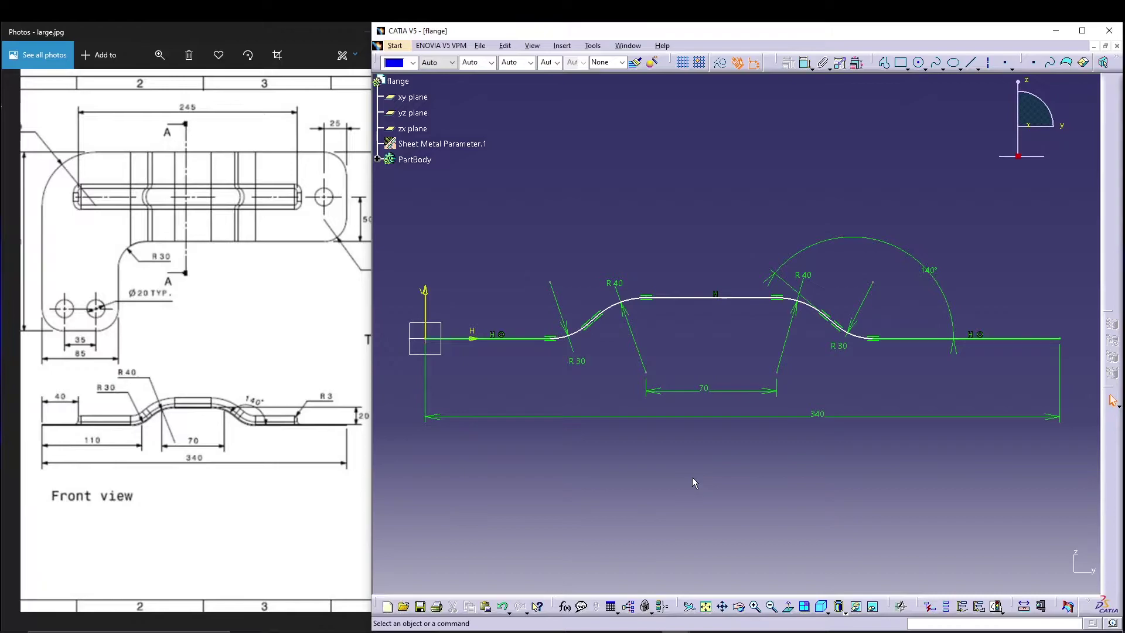
- Dimension the distance from the vertical axis to the junction of the rising side's lower arc and sloped line as 110 mm
{"action": "left_click", "coordinate": [593, 325]}
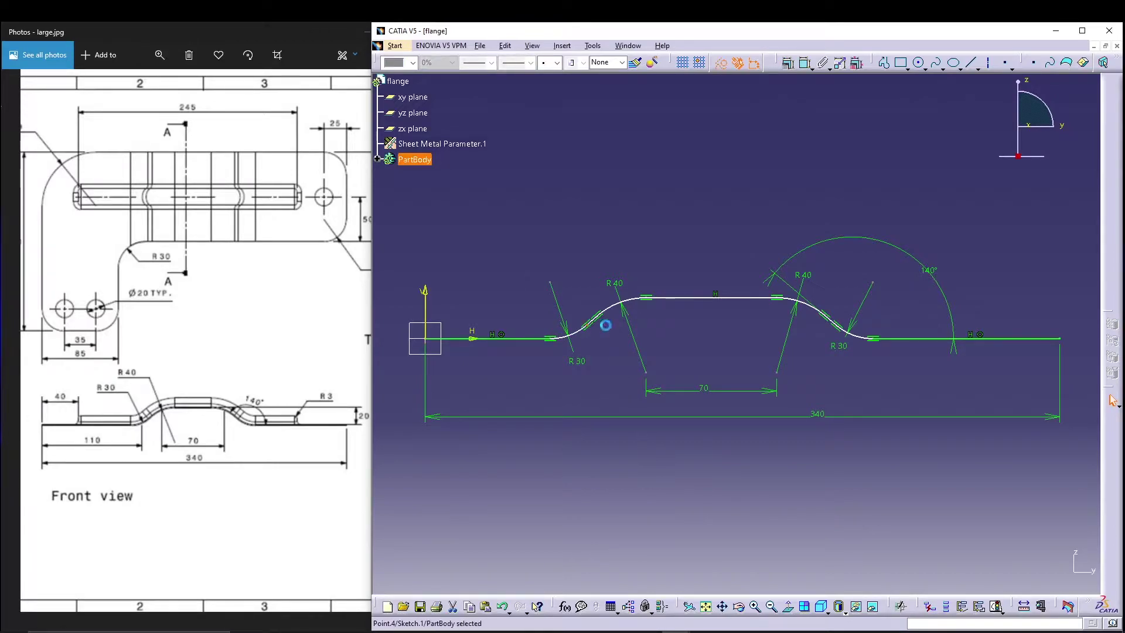
{"action": "left_click", "coordinate": [645, 153]}
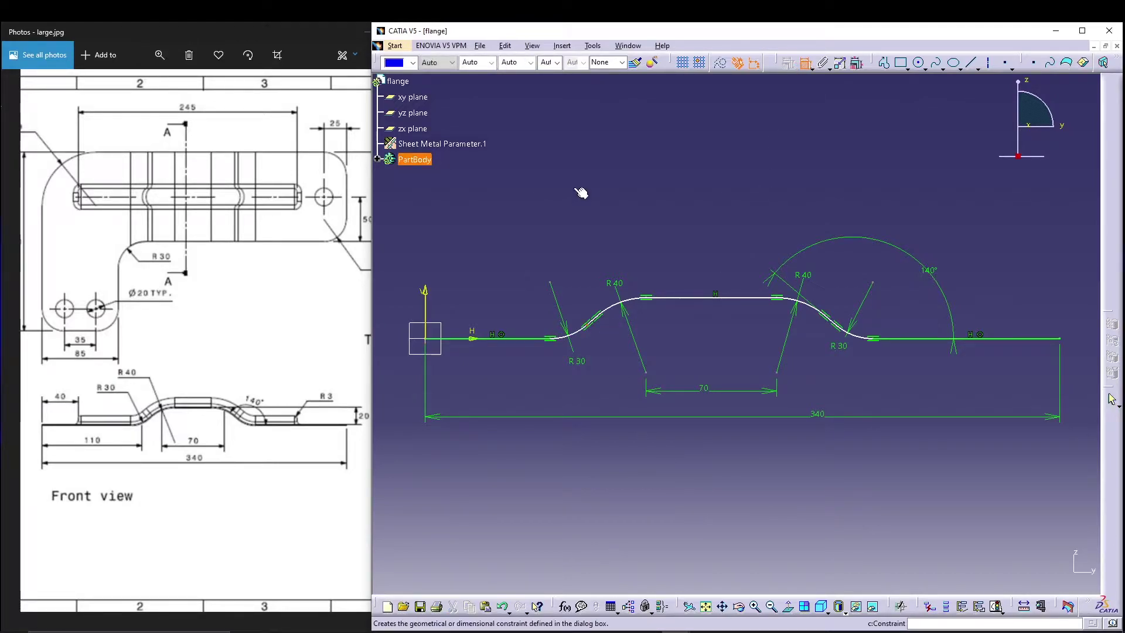
{"action": "left_click", "coordinate": [430, 294]}
{"action": "left_click", "coordinate": [587, 320]}
{"action": "left_click", "coordinate": [502, 384]}
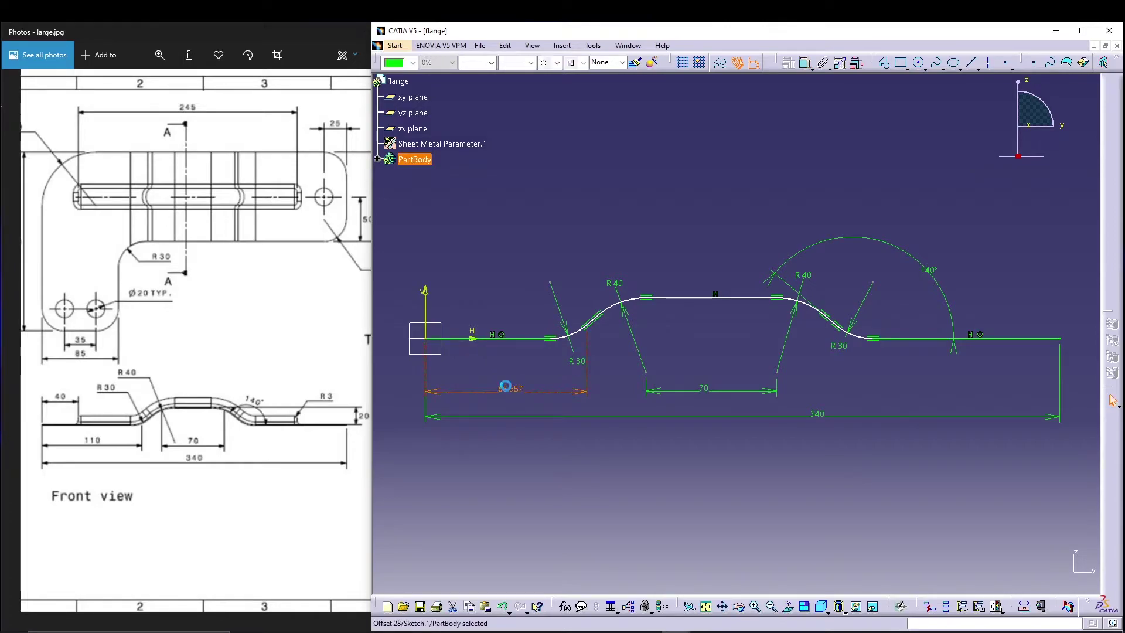
{"action": "double_click", "coordinate": [508, 391]}
{"action": "type", "text": "110"}
{"action": "key", "text": "Return"}
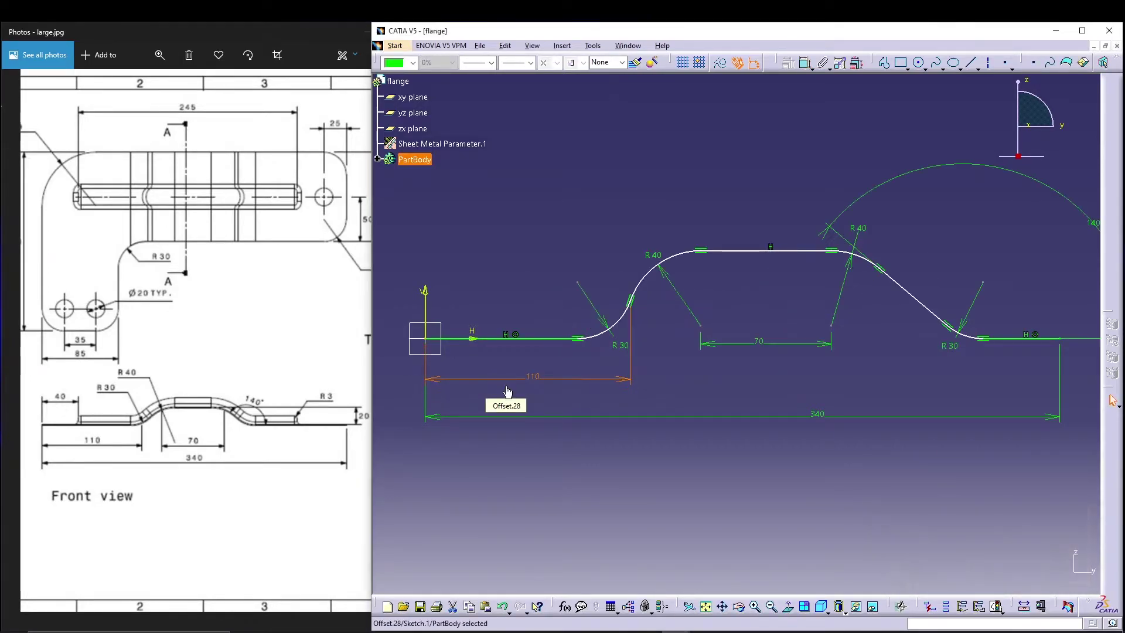
{"action": "left_click", "coordinate": [731, 485]}
- Dimension the vertical distance between the profile's raised horizontal line and the horizontal axis as 20 mm
{"action": "middle_click_drag", "start_coordinate": [733, 486], "coordinate": [736, 491], "text": "ctrl"}
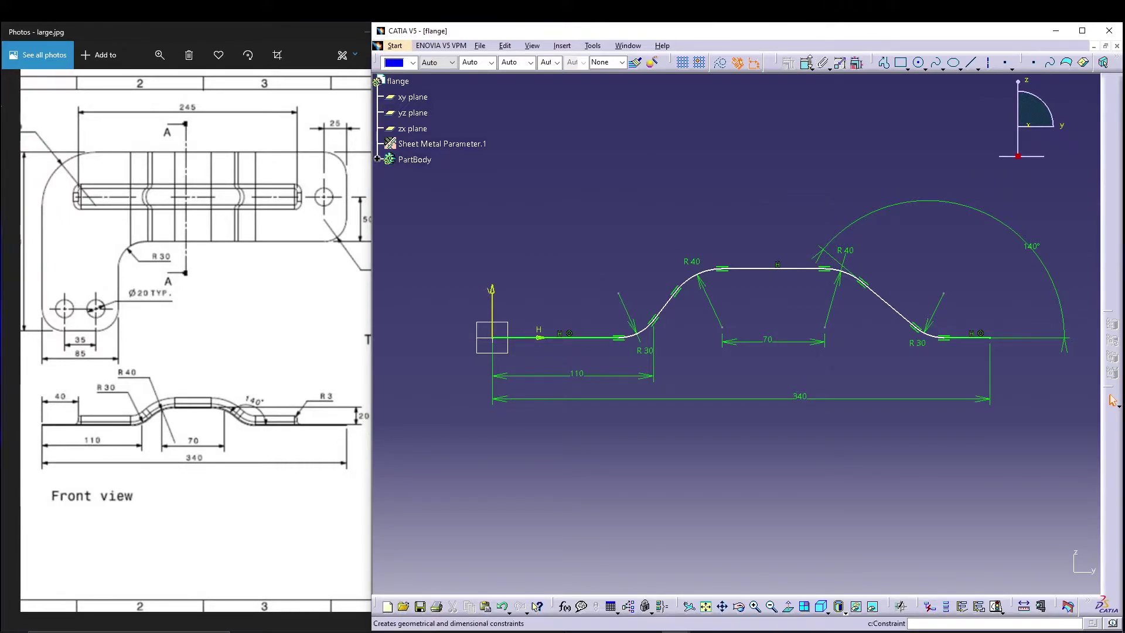
{"action": "left_click", "coordinate": [804, 62]}
{"action": "left_click", "coordinate": [777, 268]}
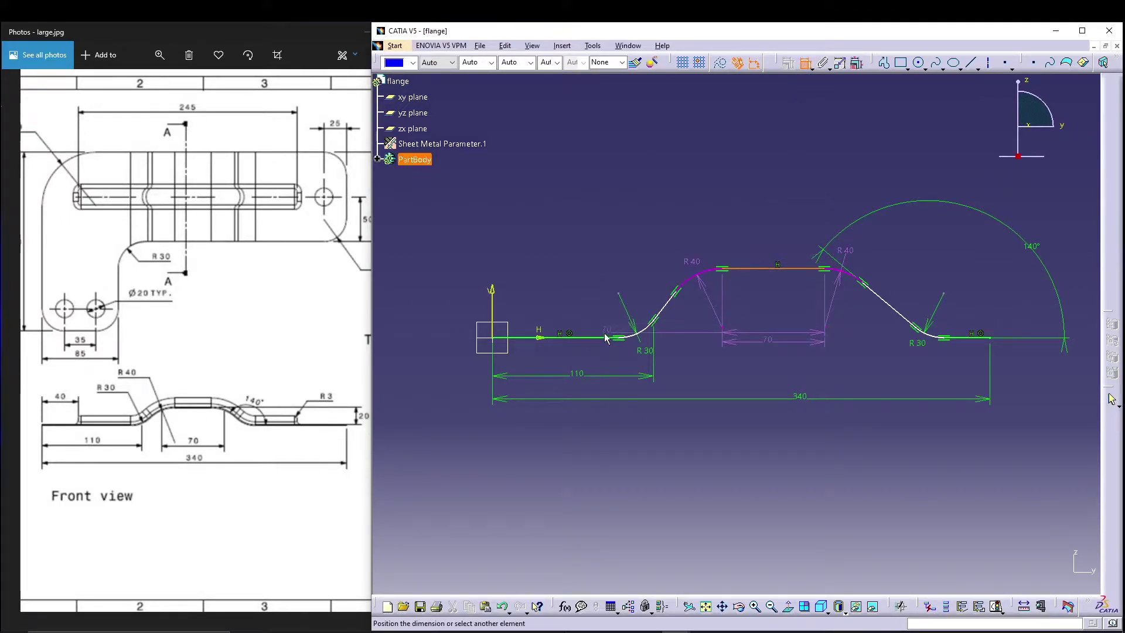
{"action": "left_click", "coordinate": [776, 295]}
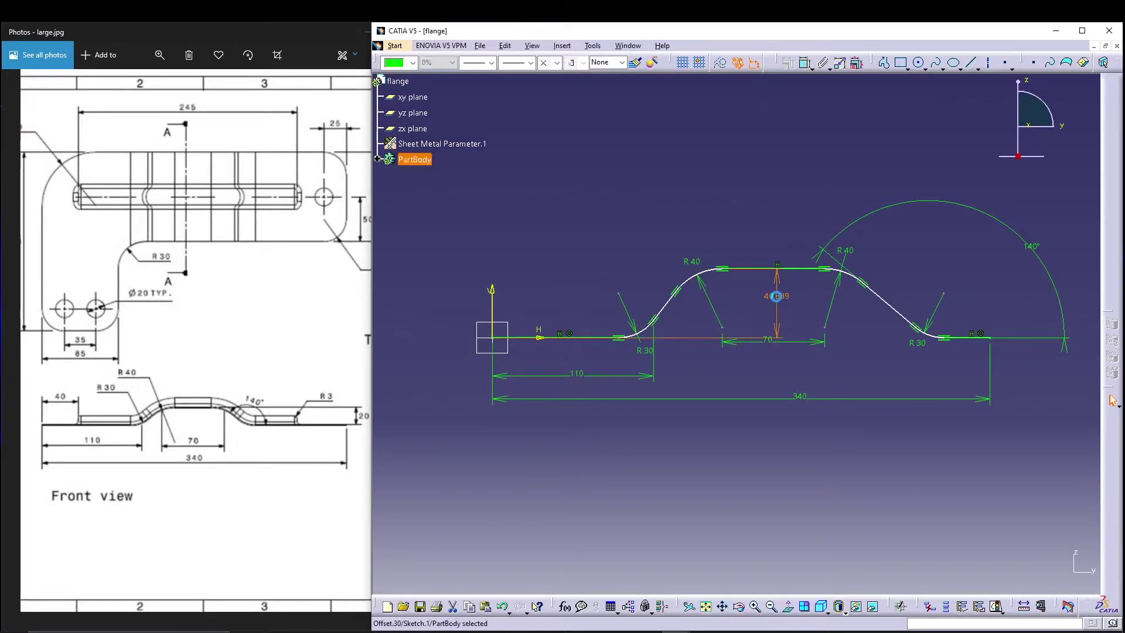
{"action": "double_click", "coordinate": [777, 296]}
{"action": "type", "text": "20"}
{"action": "key", "text": "Return"}
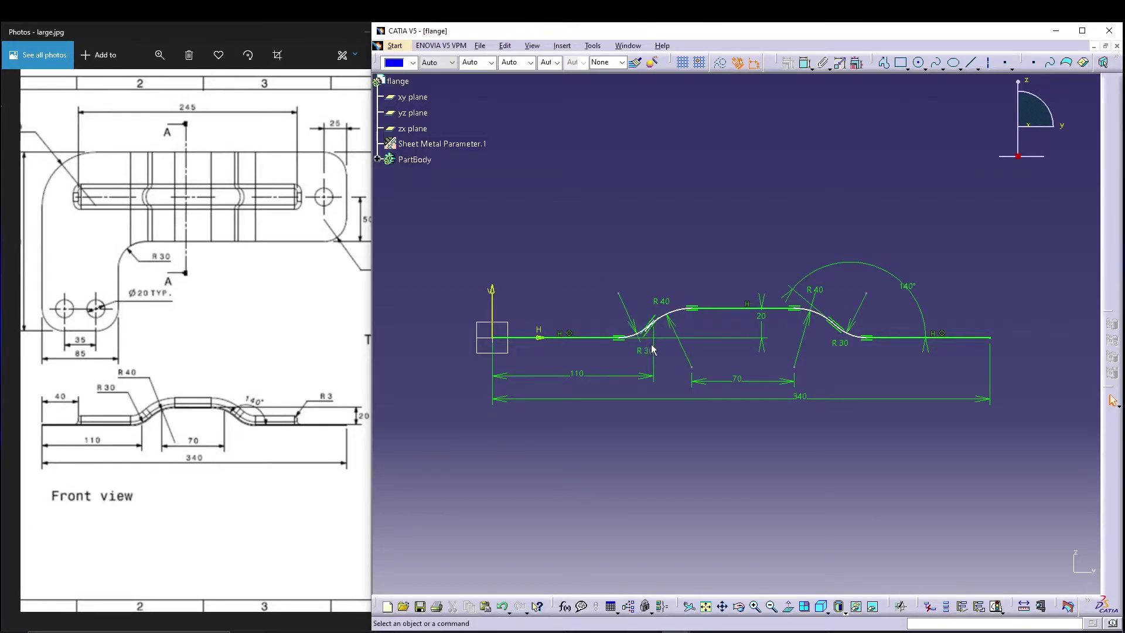
- Lengthen the short rising line of the profile and constrain its angle to the lower start line to 140°
{"action": "left_click_drag", "start_coordinate": [648, 333], "coordinate": [673, 311]}
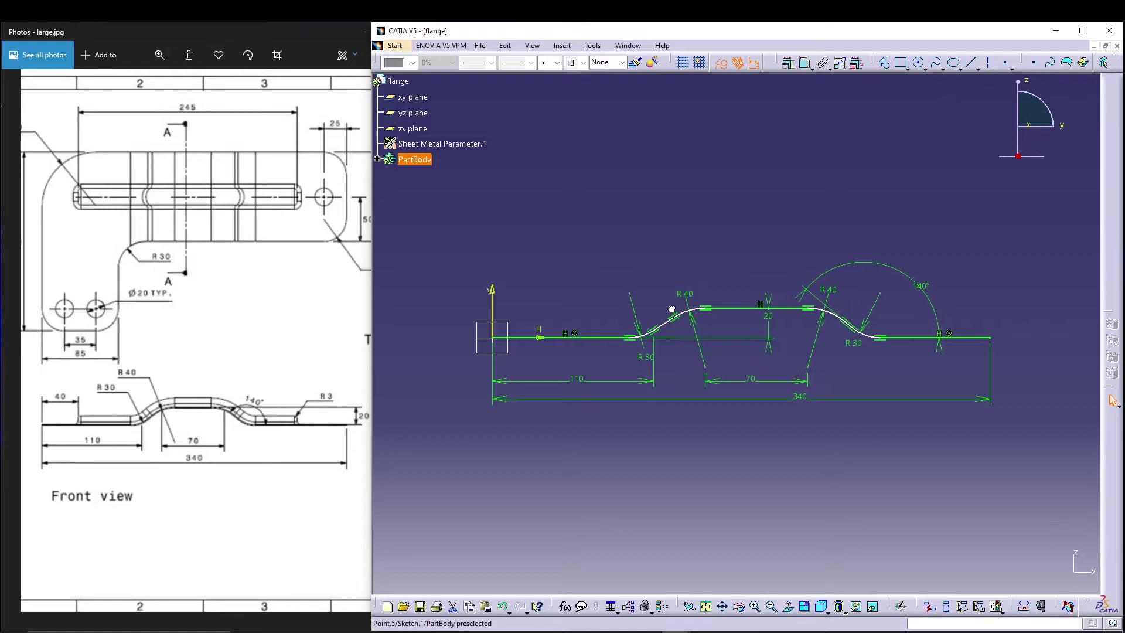
{"action": "left_click", "coordinate": [673, 208]}
{"action": "left_click", "coordinate": [804, 63]}
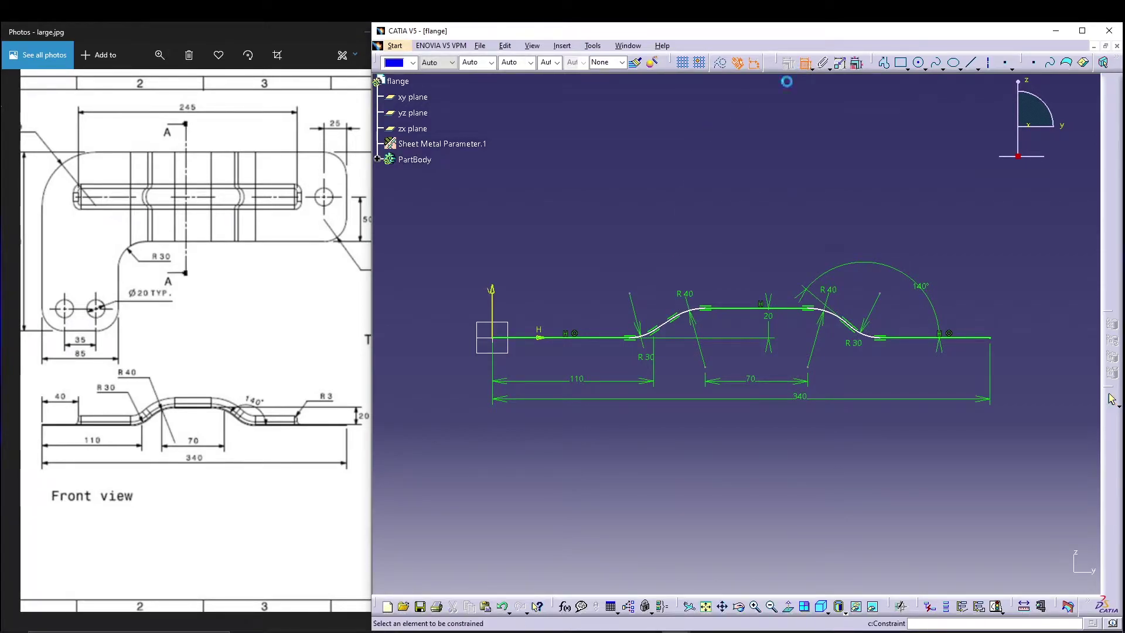
{"action": "left_click", "coordinate": [668, 322]}
{"action": "left_click", "coordinate": [610, 338]}
{"action": "left_click", "coordinate": [614, 285]}
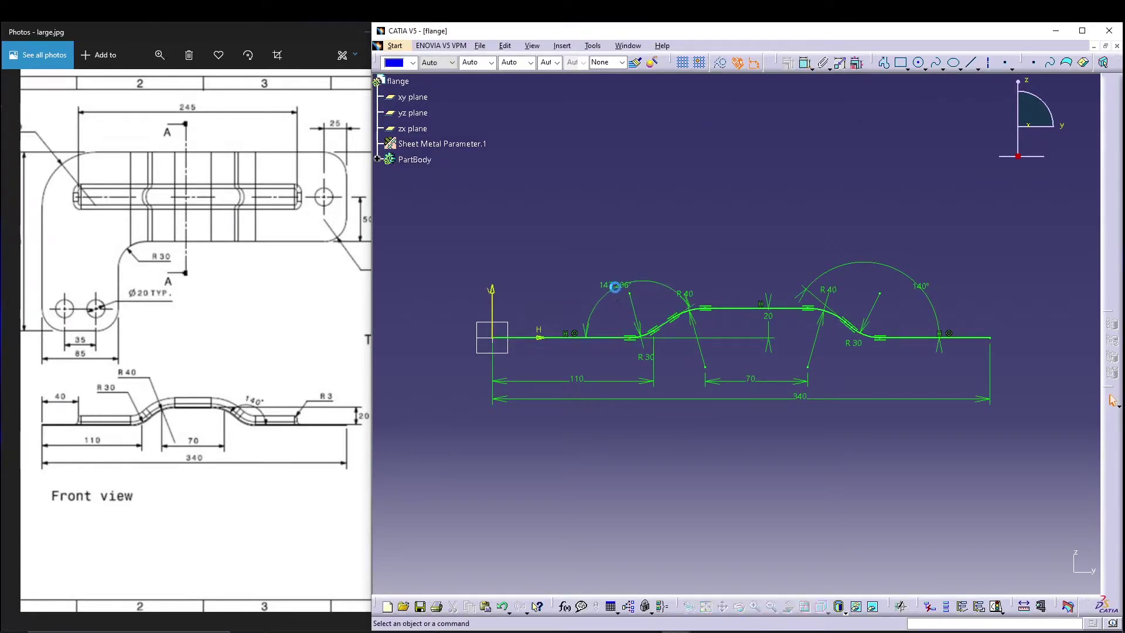
{"action": "double_click", "coordinate": [614, 284]}
{"action": "type", "text": "140"}
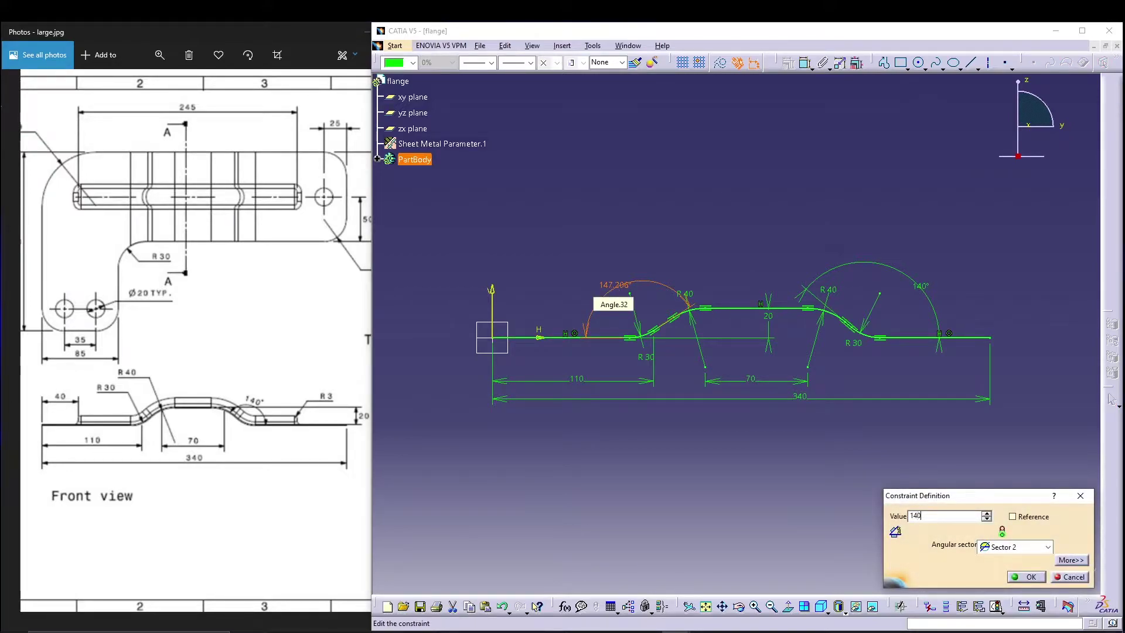
{"action": "key", "text": "Return"}
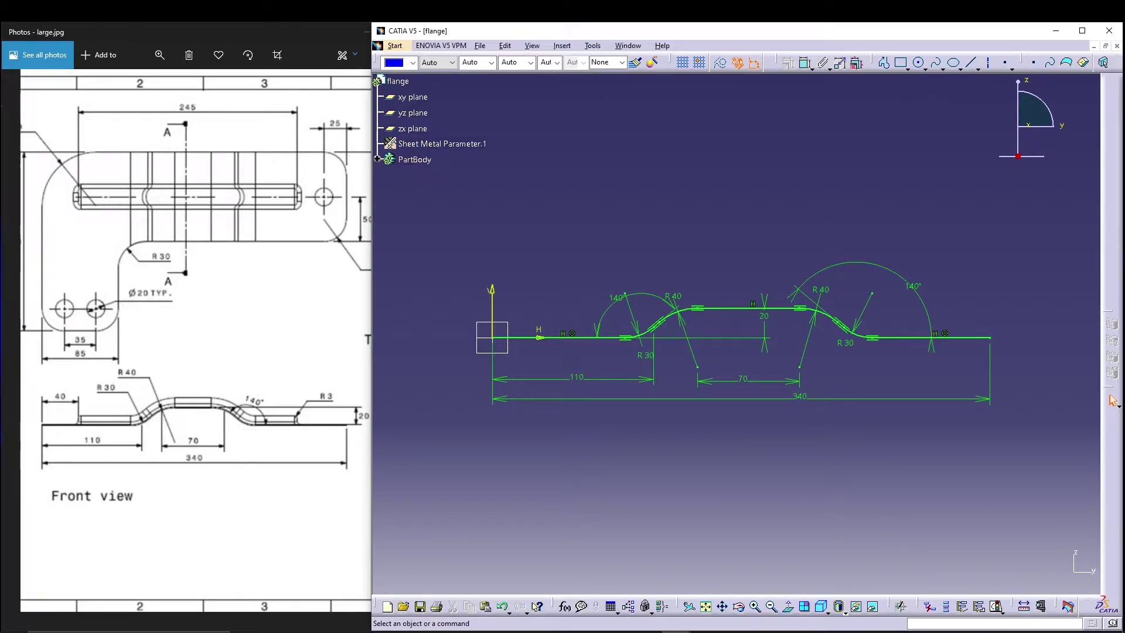
- Widen the modelling window over the reference drawing and exit the profile sketch
{"action": "key", "text": "alt+Tab"}
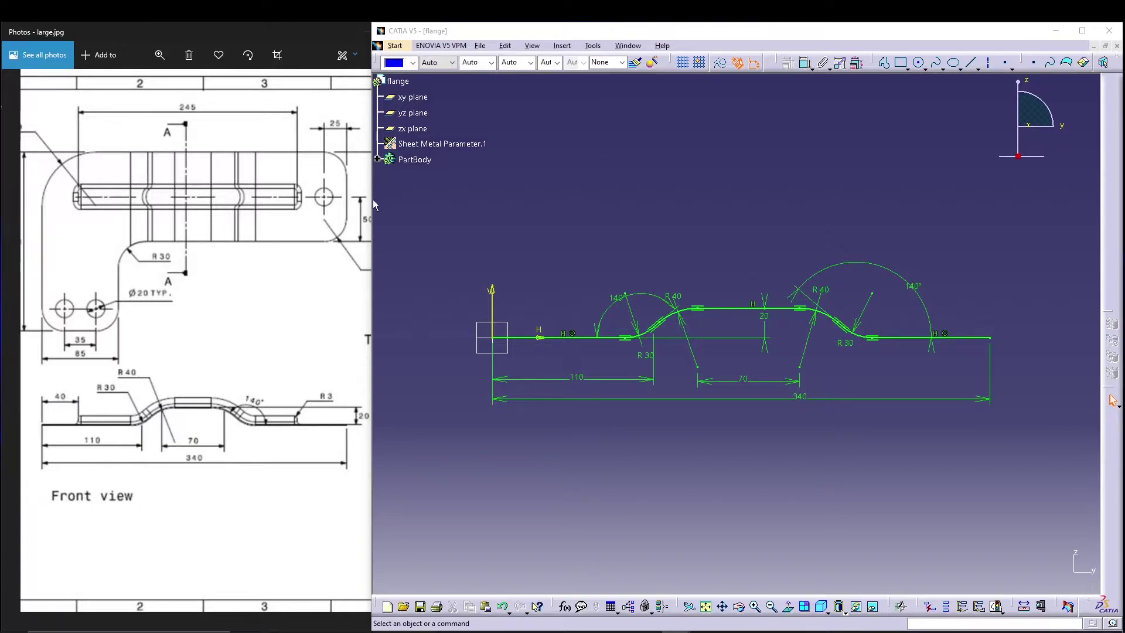
{"action": "left_click_drag", "start_coordinate": [368, 217], "coordinate": [238, 218]}
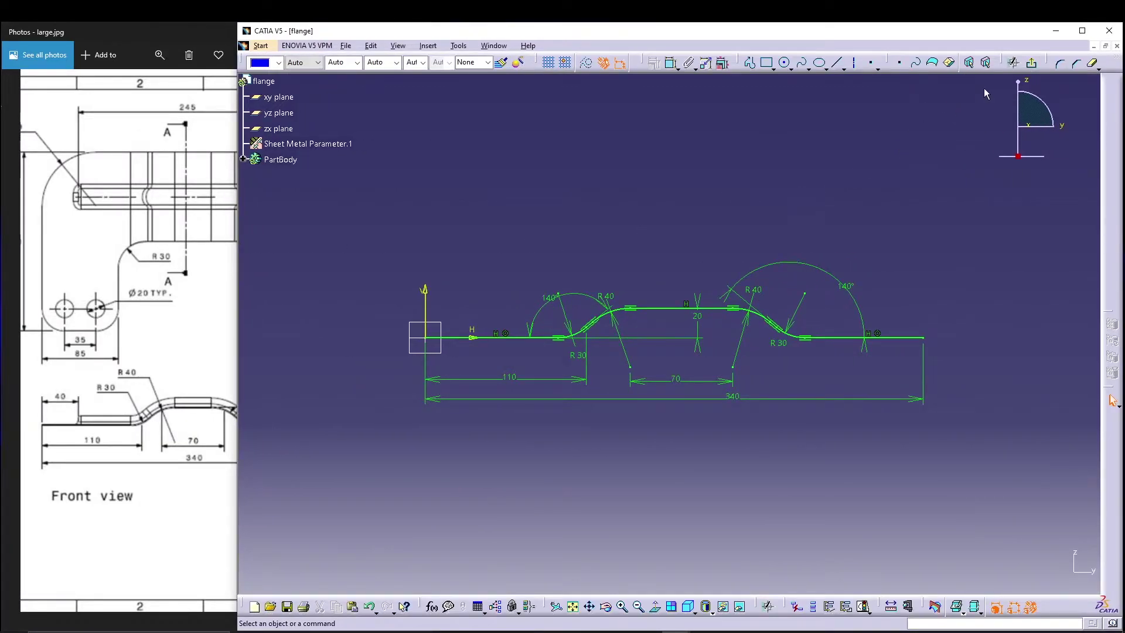
{"action": "left_click", "coordinate": [1032, 62]}
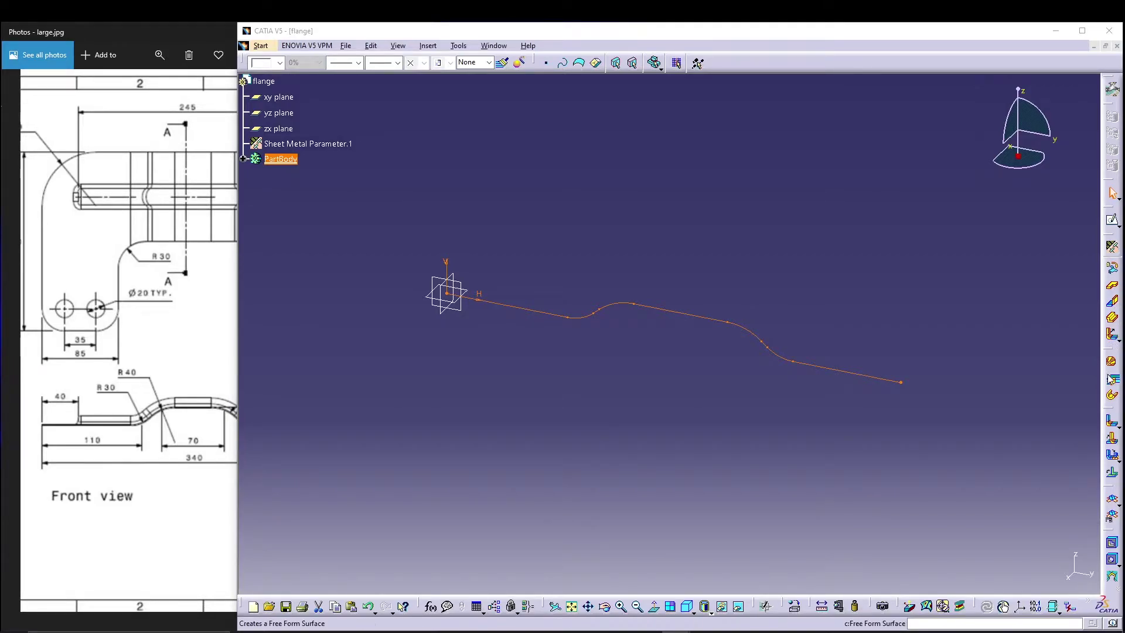
- Extrude the bend profile as a sheet metal wall with mirrored extent and a 110 mm limit, checking the whole reference drawing before confirming
{"action": "left_click", "coordinate": [427, 45]}
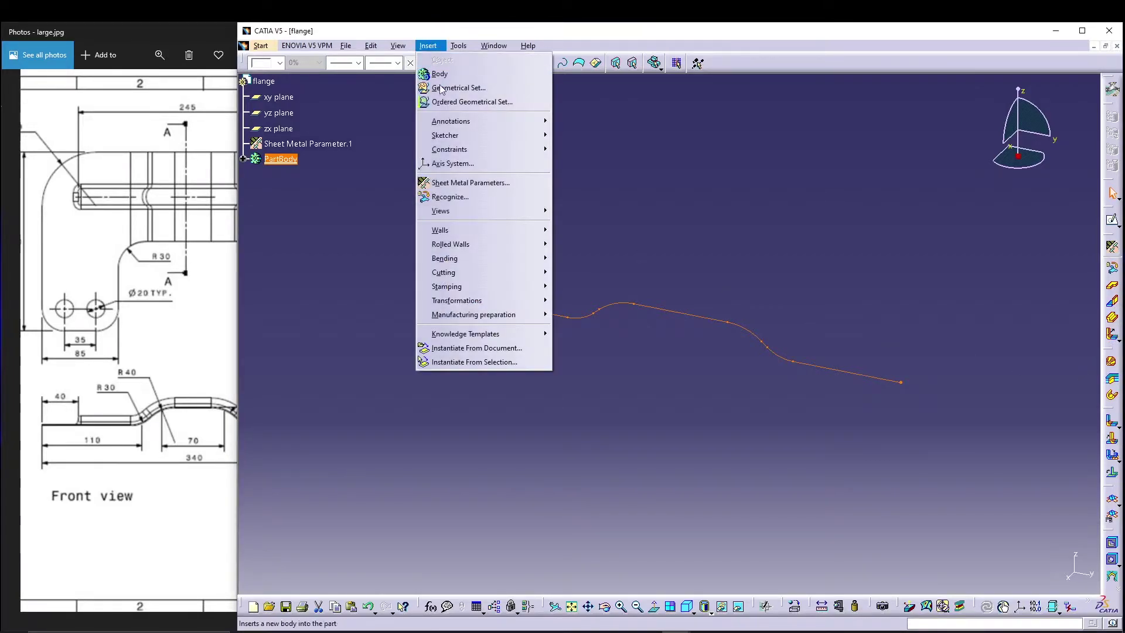
{"action": "mouse_move", "coordinate": [512, 236]}
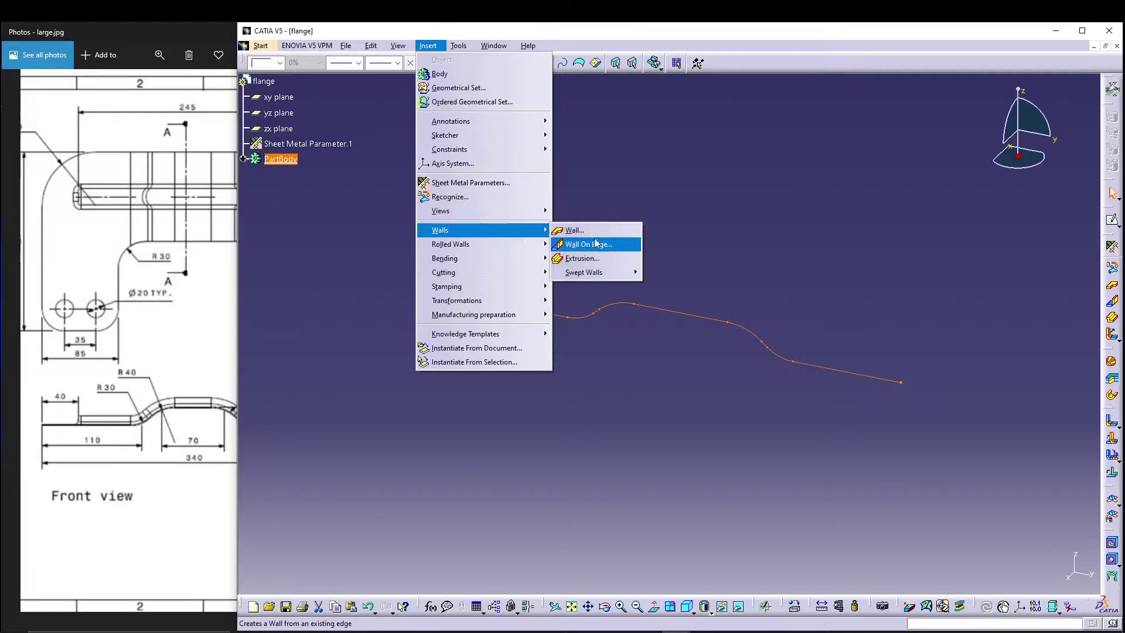
{"action": "left_click", "coordinate": [604, 258]}
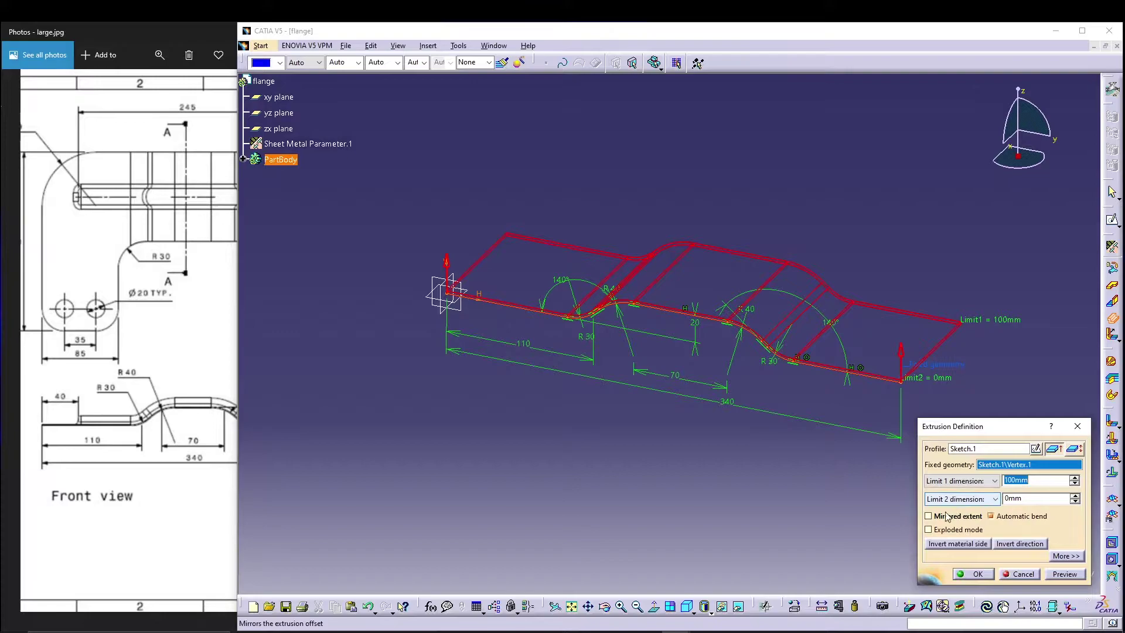
{"action": "left_click", "coordinate": [928, 515]}
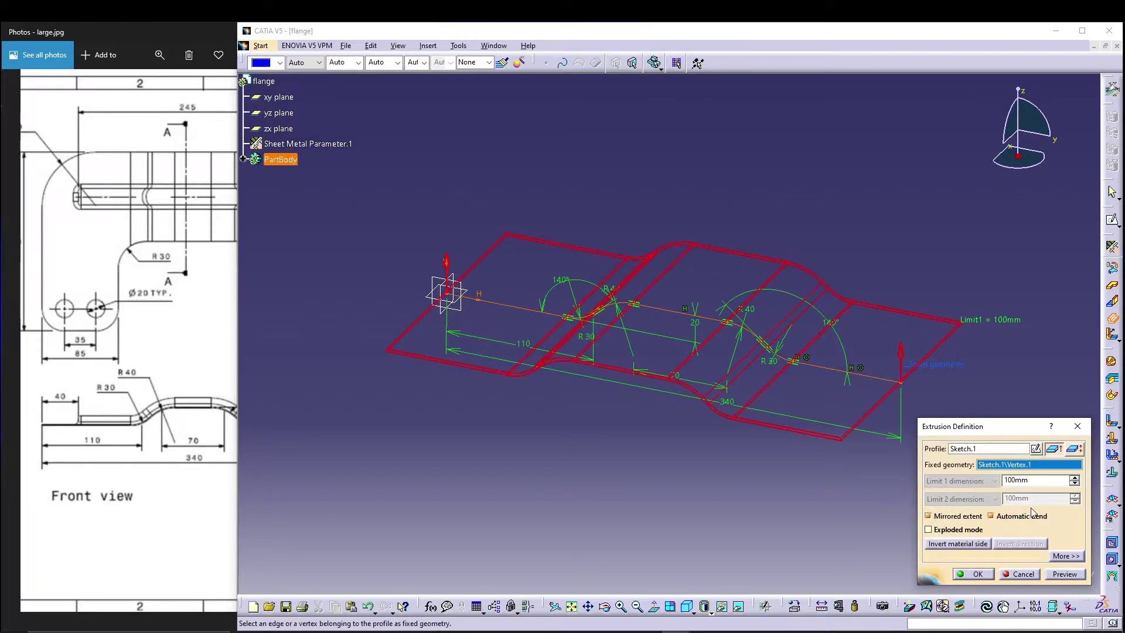
{"action": "double_click", "coordinate": [1019, 480]}
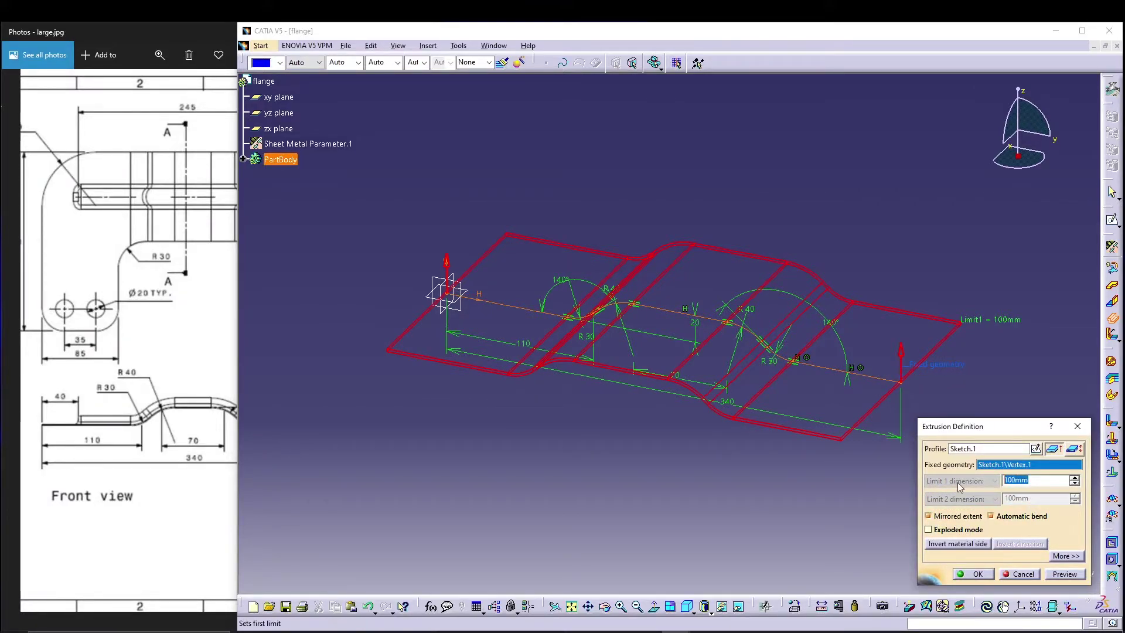
{"action": "type", "text": "110"}
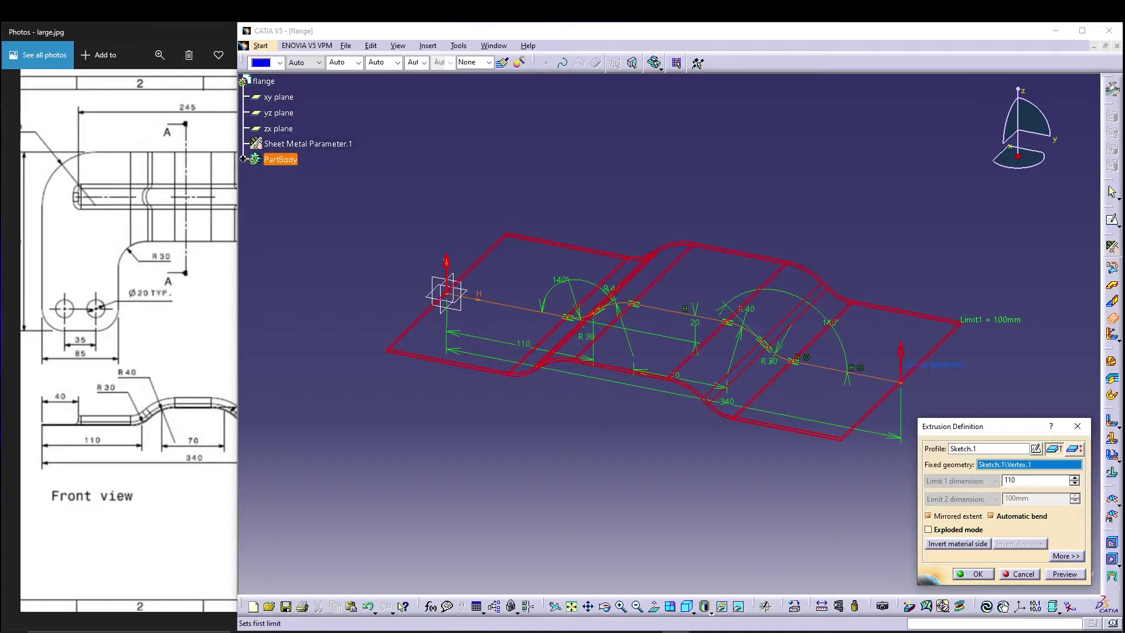
{"action": "double_click", "coordinate": [163, 510]}
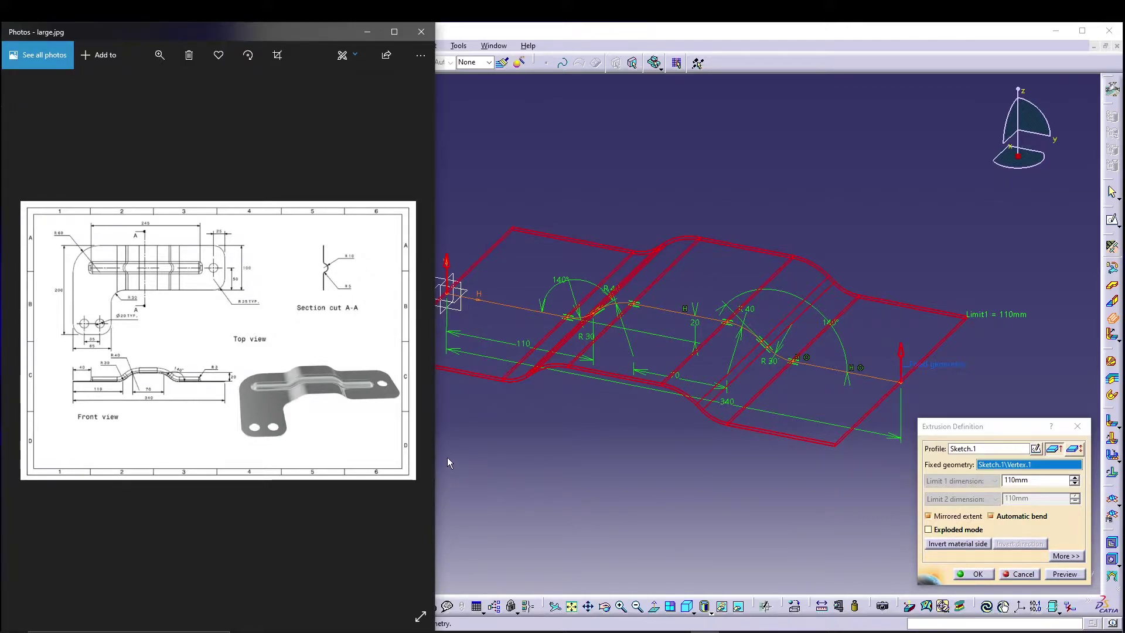
{"action": "left_click", "coordinate": [470, 455]}
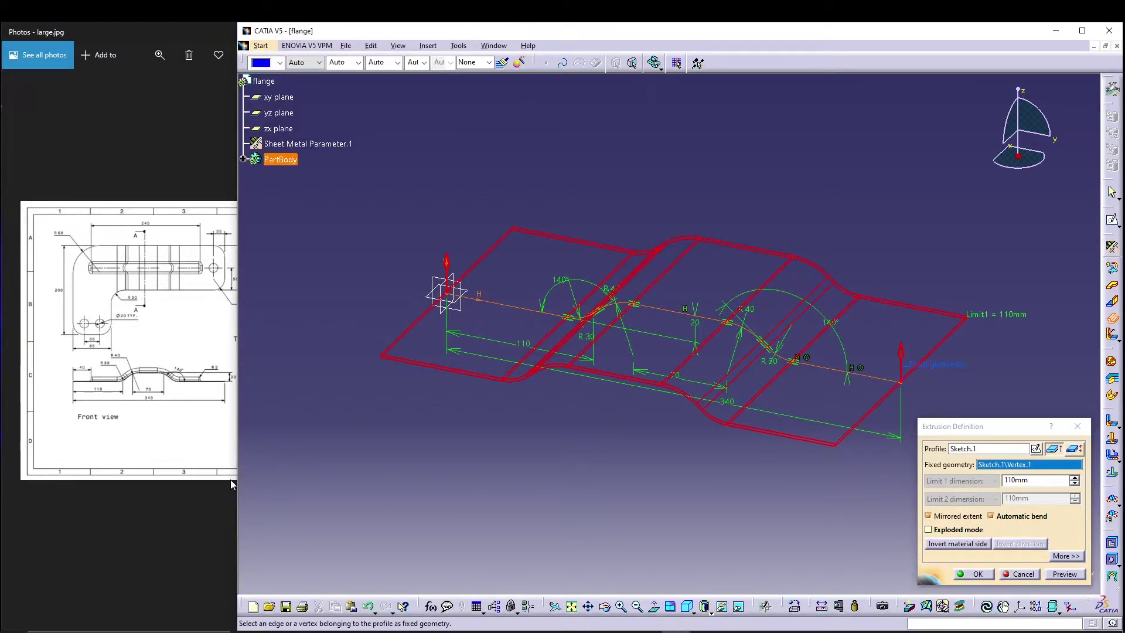
{"action": "left_click_drag", "start_coordinate": [238, 480], "coordinate": [295, 494]}
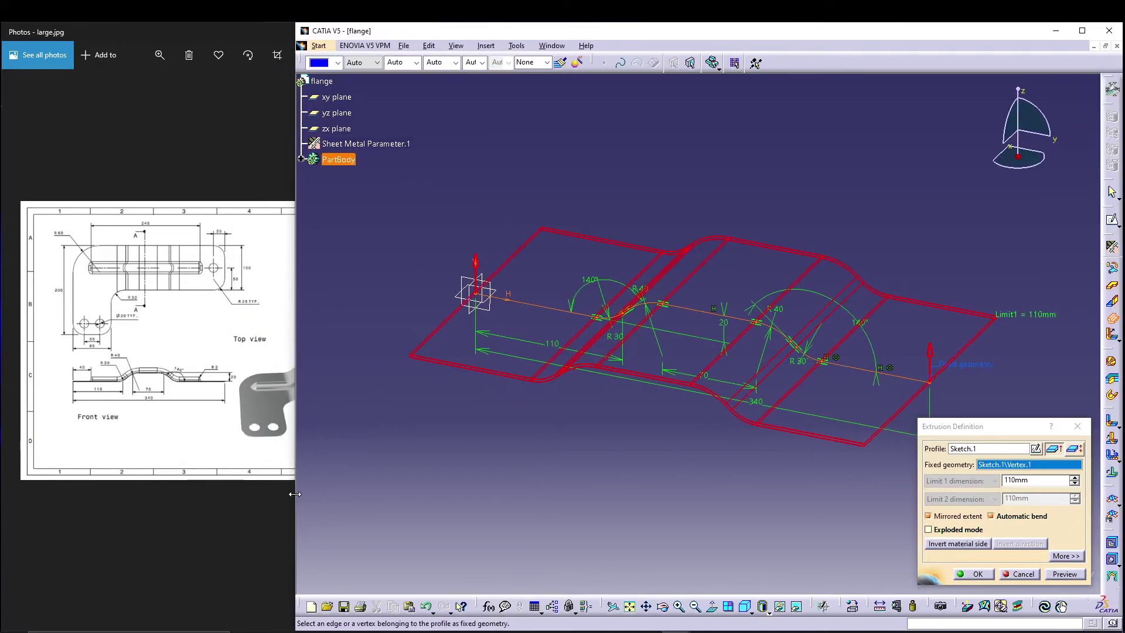
{"action": "left_click", "coordinate": [974, 574]}
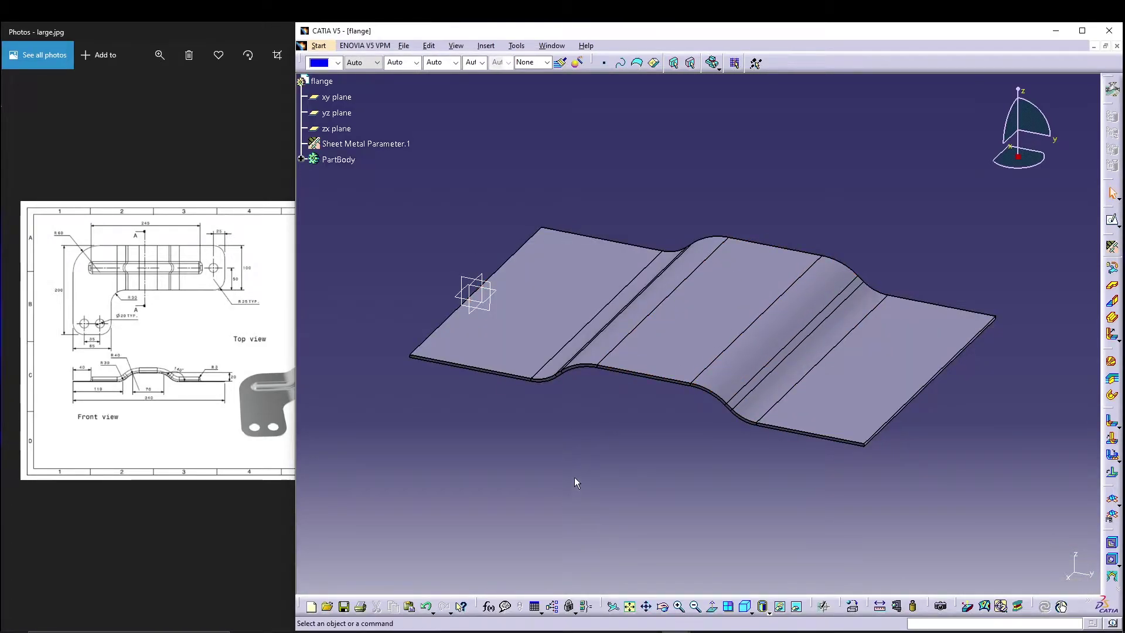
- Create a positioned sketch on the raised flat face, with the H direction reversed and the axes swapped
{"action": "middle_click_drag", "start_coordinate": [575, 481], "coordinate": [537, 490]}
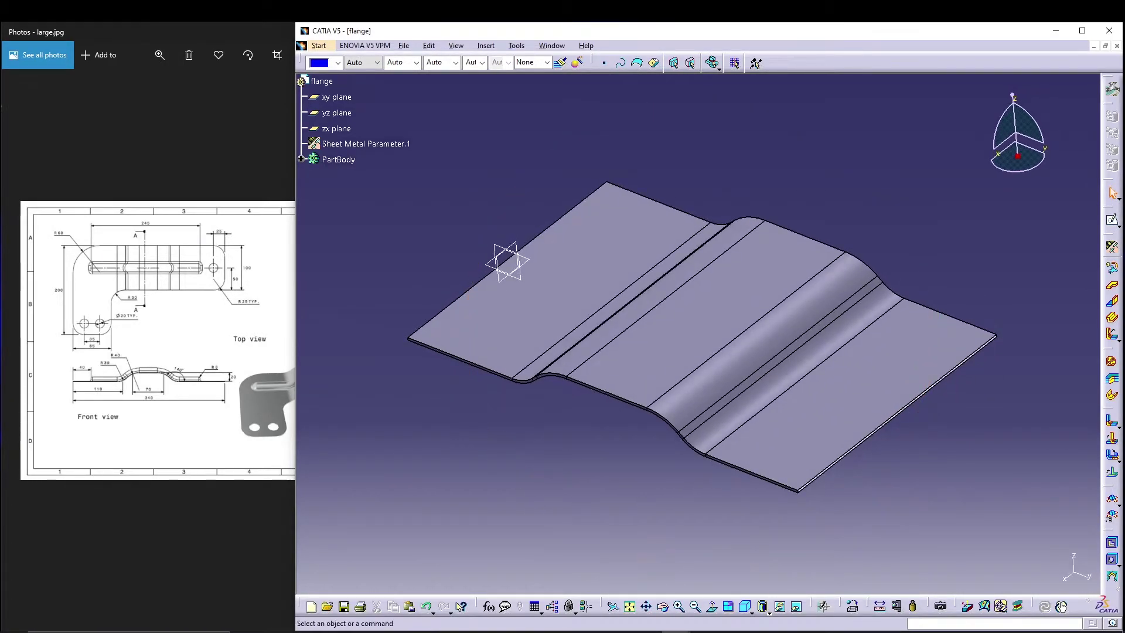
{"action": "left_click", "coordinate": [1117, 225]}
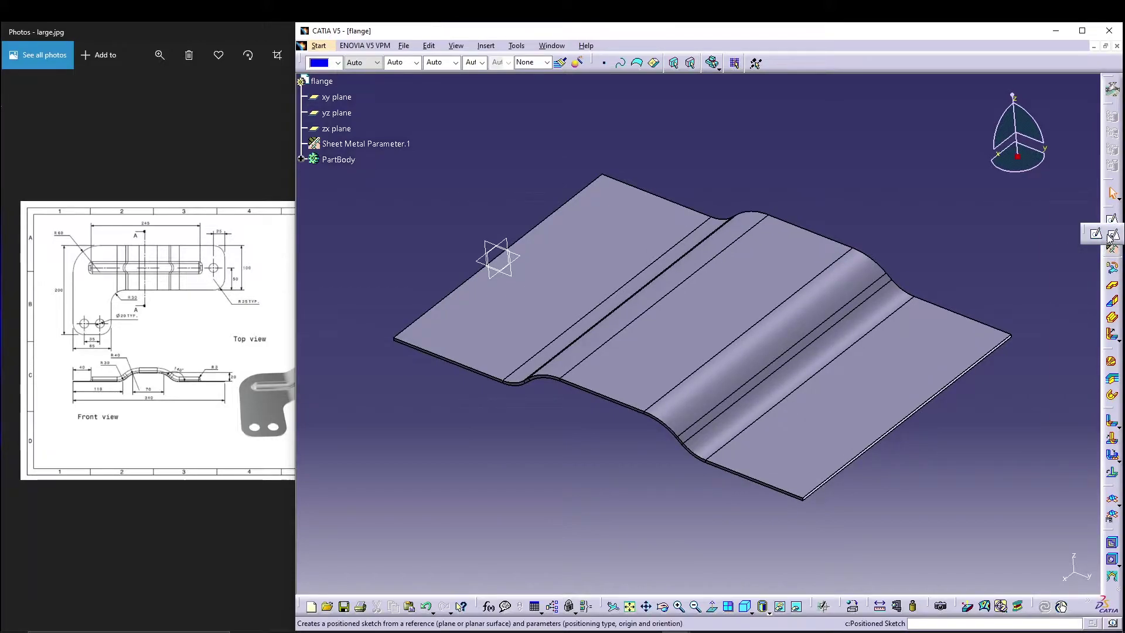
{"action": "left_click", "coordinate": [1113, 235]}
{"action": "left_click", "coordinate": [729, 289]}
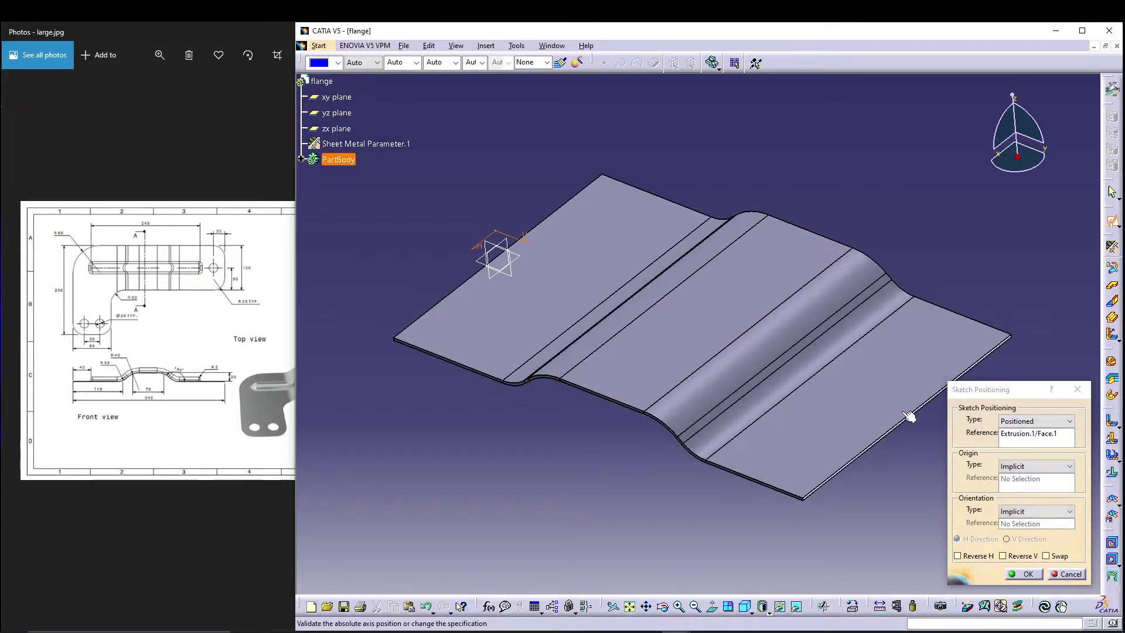
{"action": "left_click", "coordinate": [977, 557]}
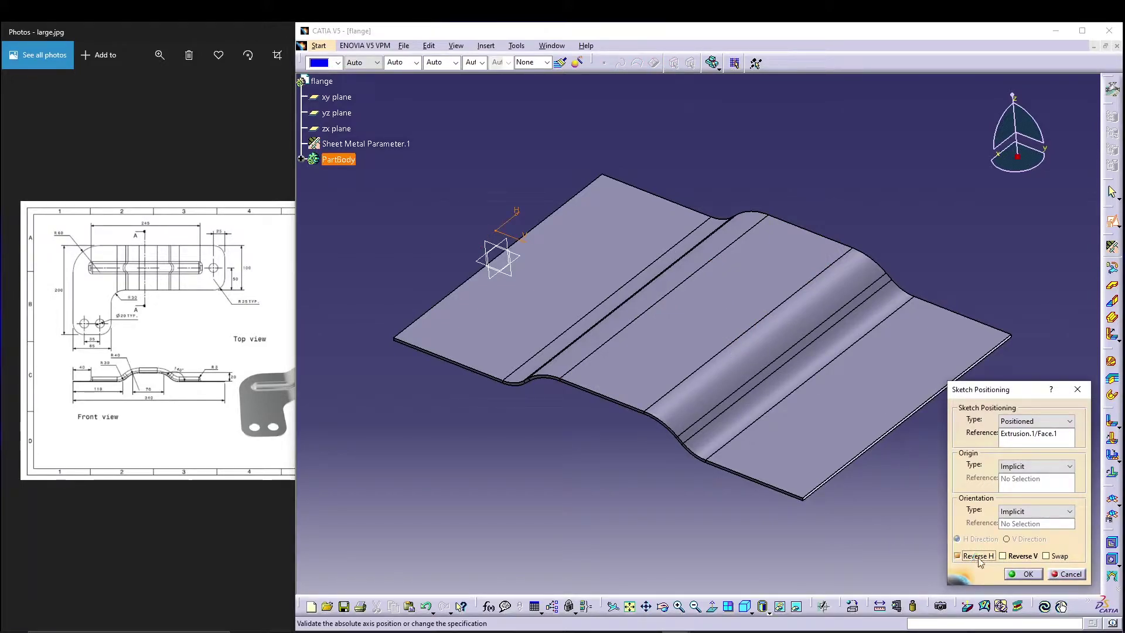
{"action": "left_click", "coordinate": [1046, 556]}
{"action": "left_click", "coordinate": [1023, 573]}
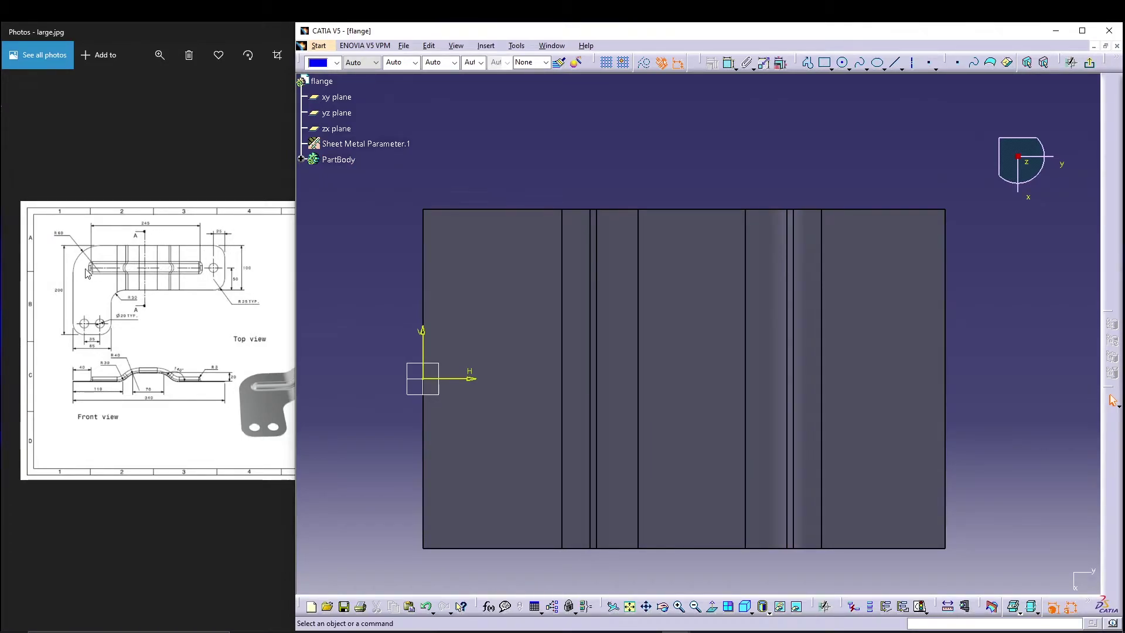
- Sketch a horizontal line across the bends above the horizontal axis and dimension its length as 245 mm
{"action": "left_click", "coordinate": [896, 63]}
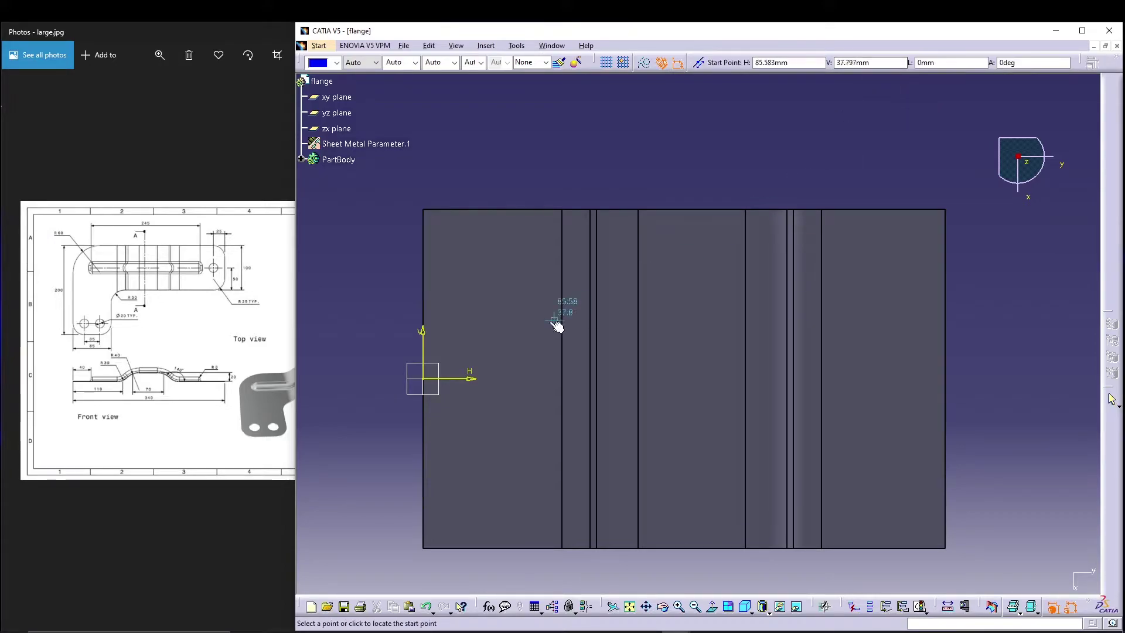
{"action": "left_click", "coordinate": [493, 303]}
{"action": "left_click", "coordinate": [871, 303]}
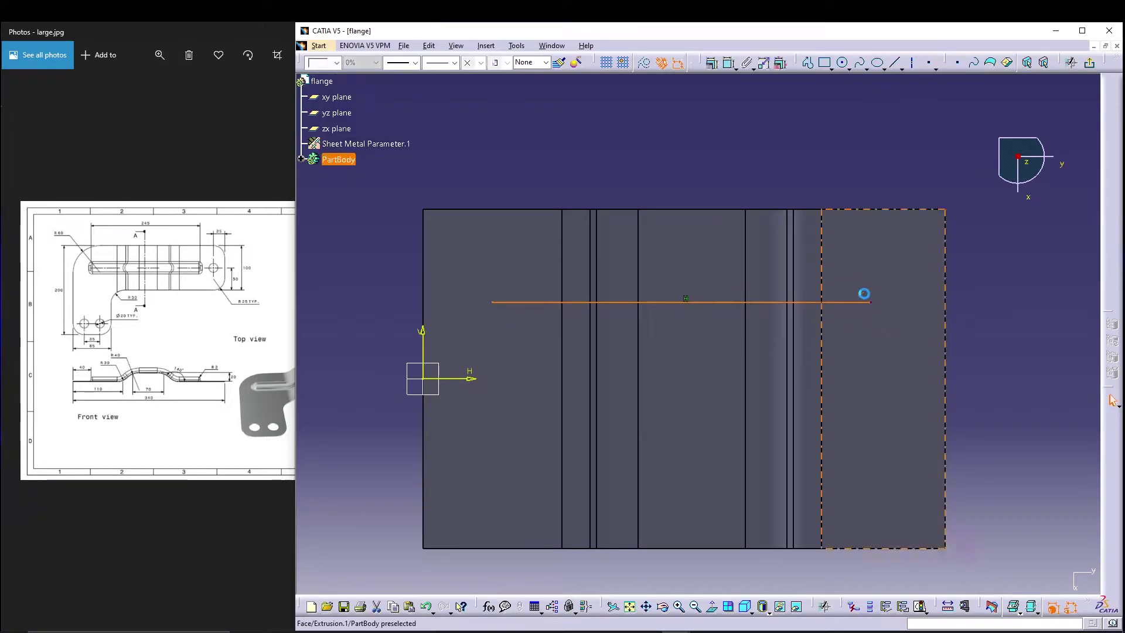
{"action": "left_click", "coordinate": [729, 62]}
{"action": "left_click", "coordinate": [697, 127]}
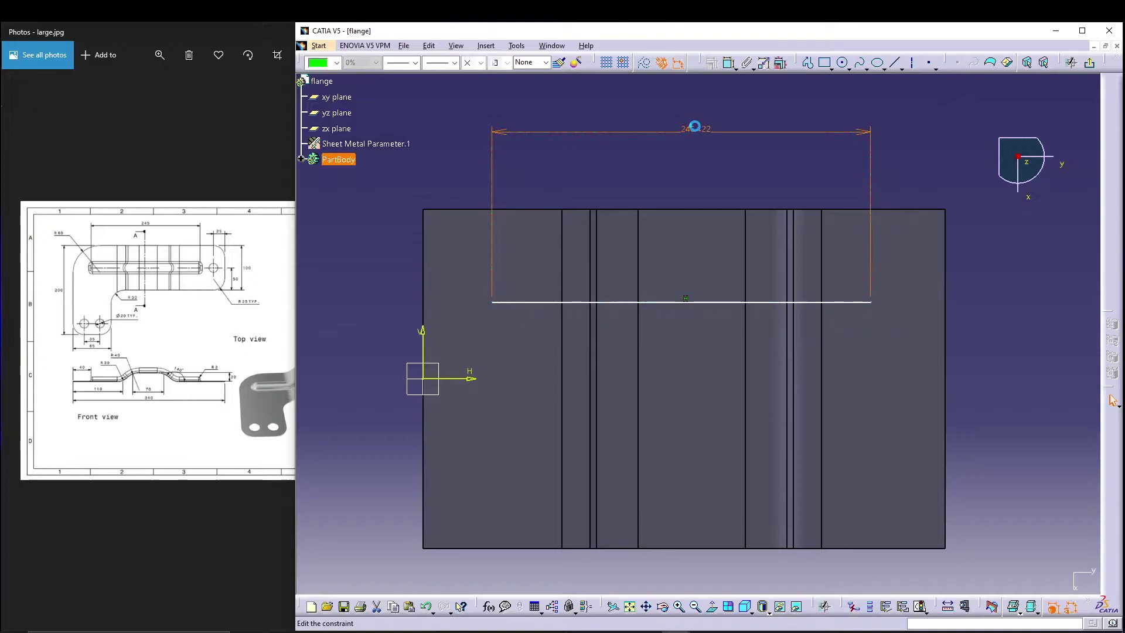
{"action": "double_click", "coordinate": [695, 126]}
{"action": "key", "text": "Down"}
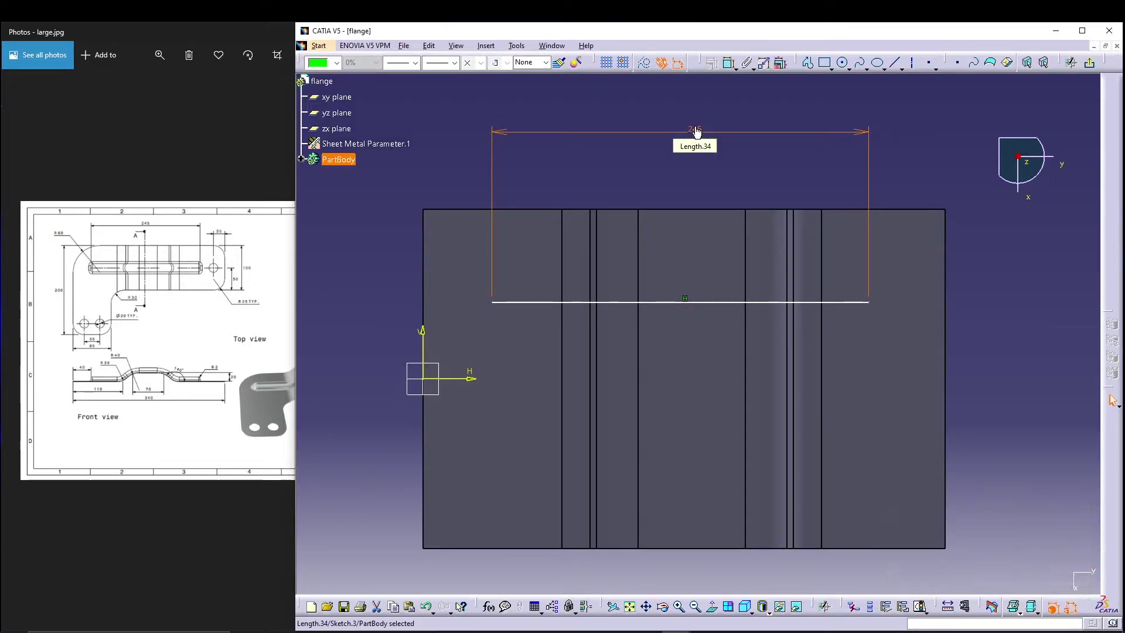
{"action": "left_click", "coordinate": [909, 152]}
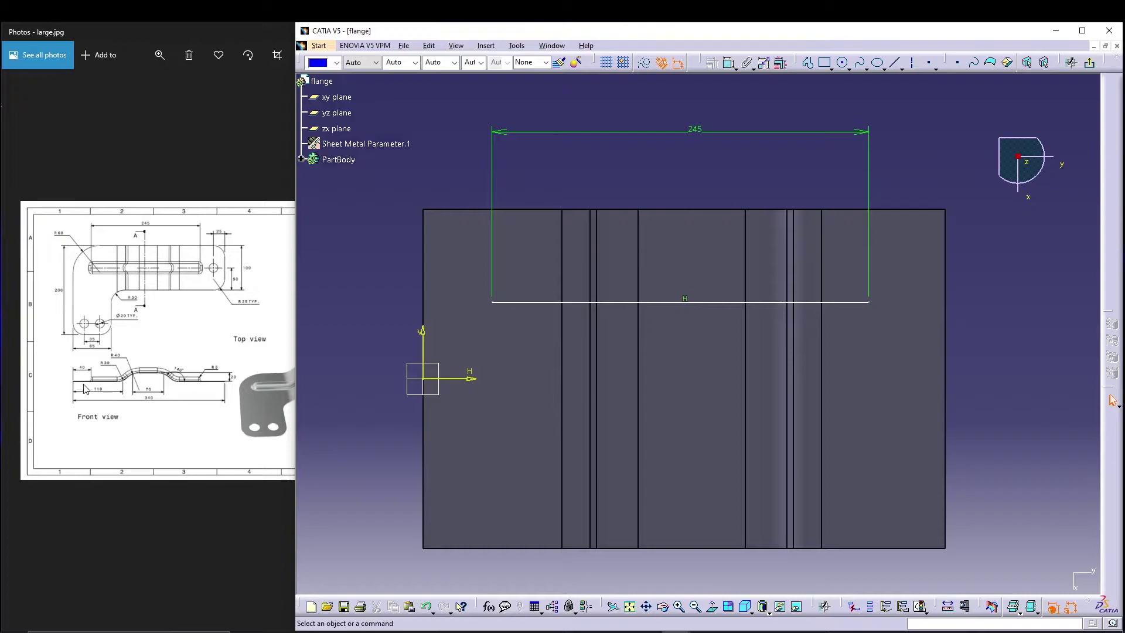
- Dimension the distance from the vertical axis to the line's nearer endpoint as 40 mm
{"action": "left_click", "coordinate": [728, 62]}
{"action": "left_click", "coordinate": [494, 302]}
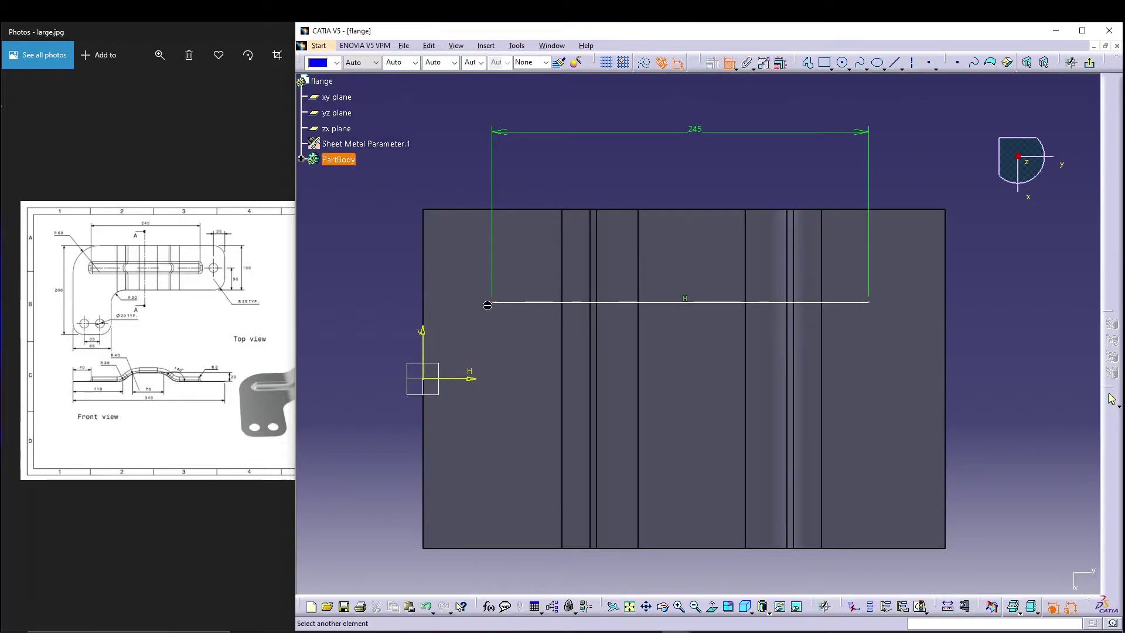
{"action": "left_click", "coordinate": [424, 334]}
{"action": "left_click", "coordinate": [441, 176]}
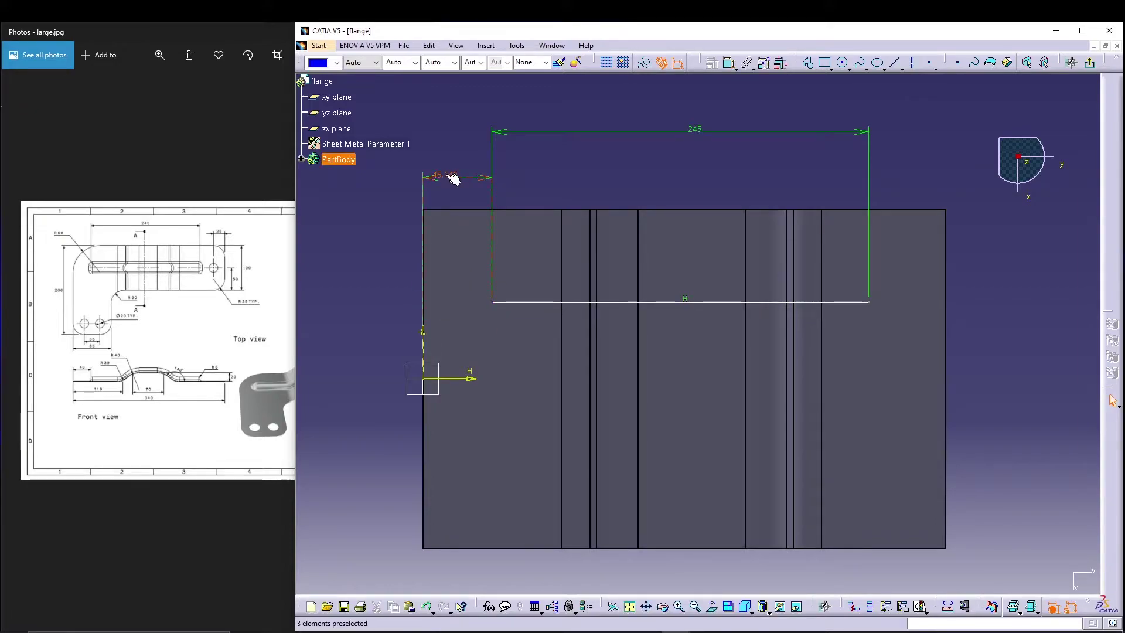
{"action": "double_click", "coordinate": [445, 174]}
{"action": "type", "text": "40mm"}
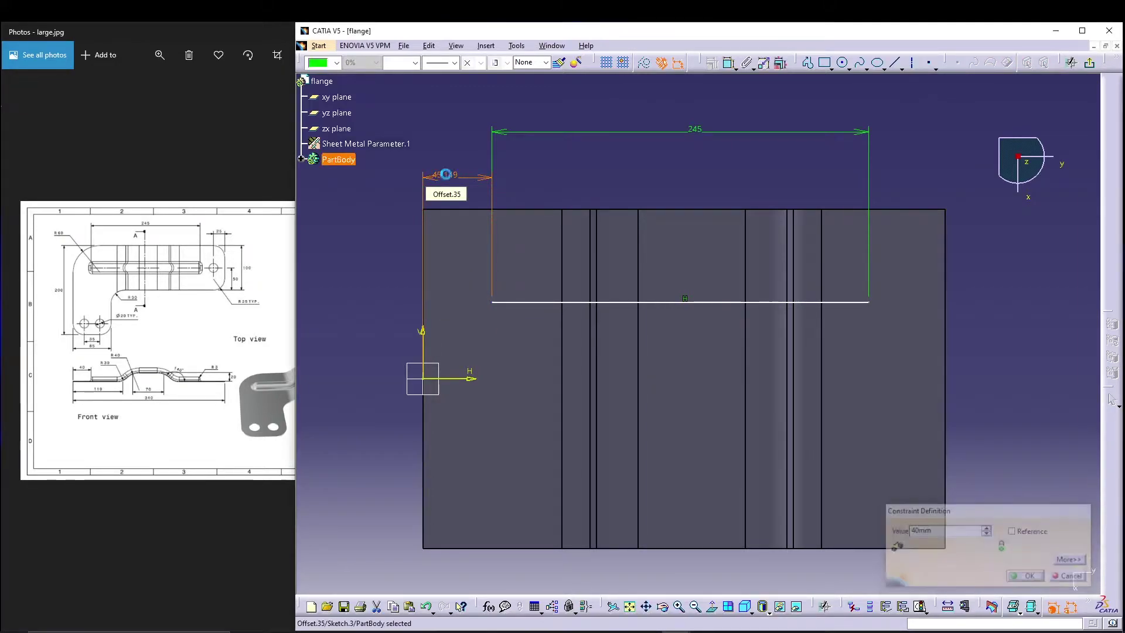
- Dimension the bead line's distance from the wall's upper edge as 50 mm and exit the sketch
{"action": "key", "text": "Return"}
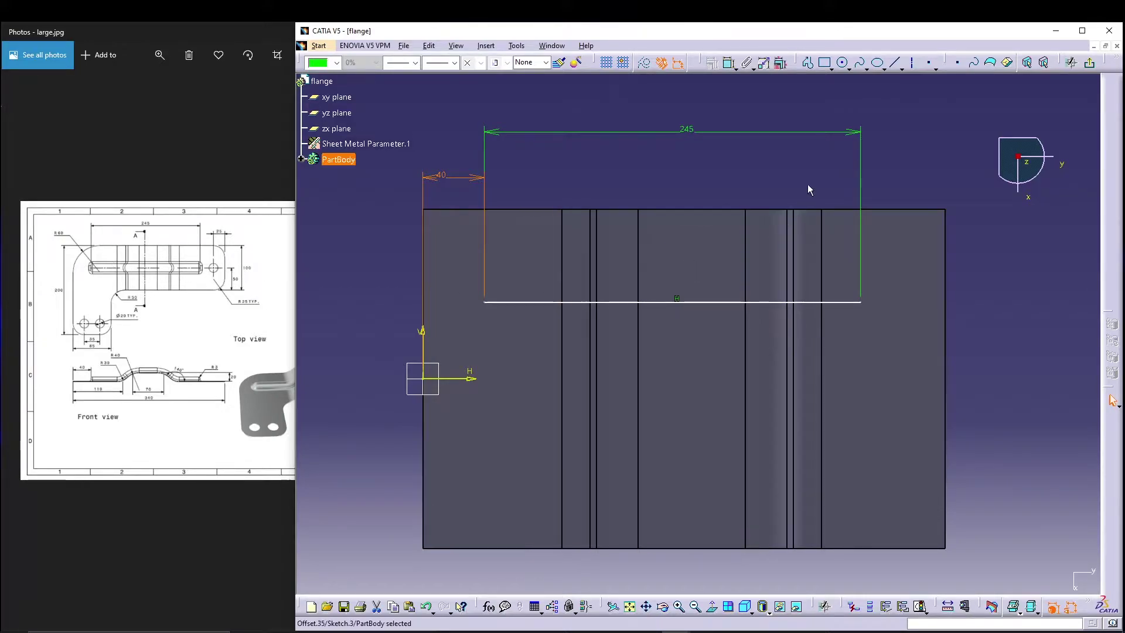
{"action": "left_click", "coordinate": [765, 157]}
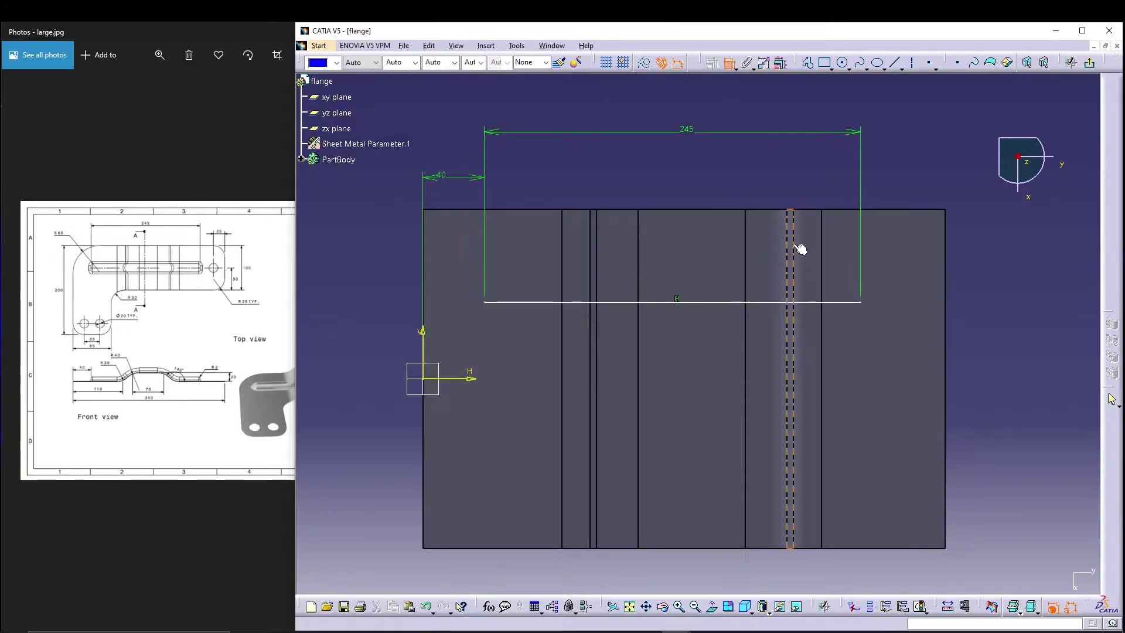
{"action": "left_click", "coordinate": [855, 210]}
{"action": "left_click", "coordinate": [846, 302]}
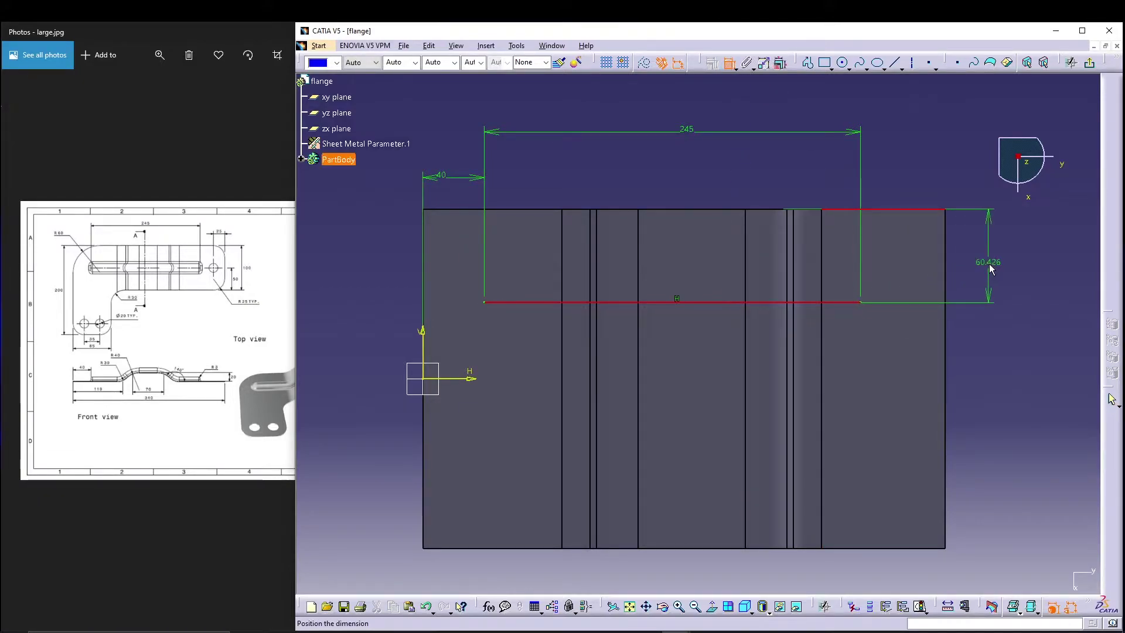
{"action": "left_click", "coordinate": [988, 264]}
{"action": "double_click", "coordinate": [989, 262]}
{"action": "type", "text": "50"}
{"action": "key", "text": "Return"}
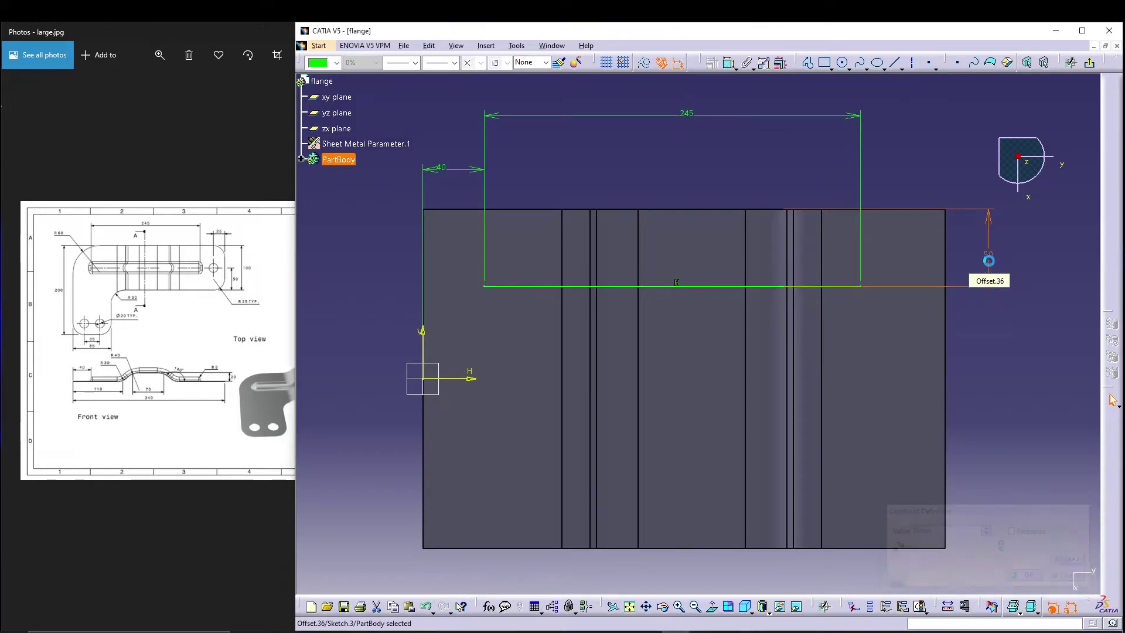
{"action": "key", "text": "alt+Tab"}
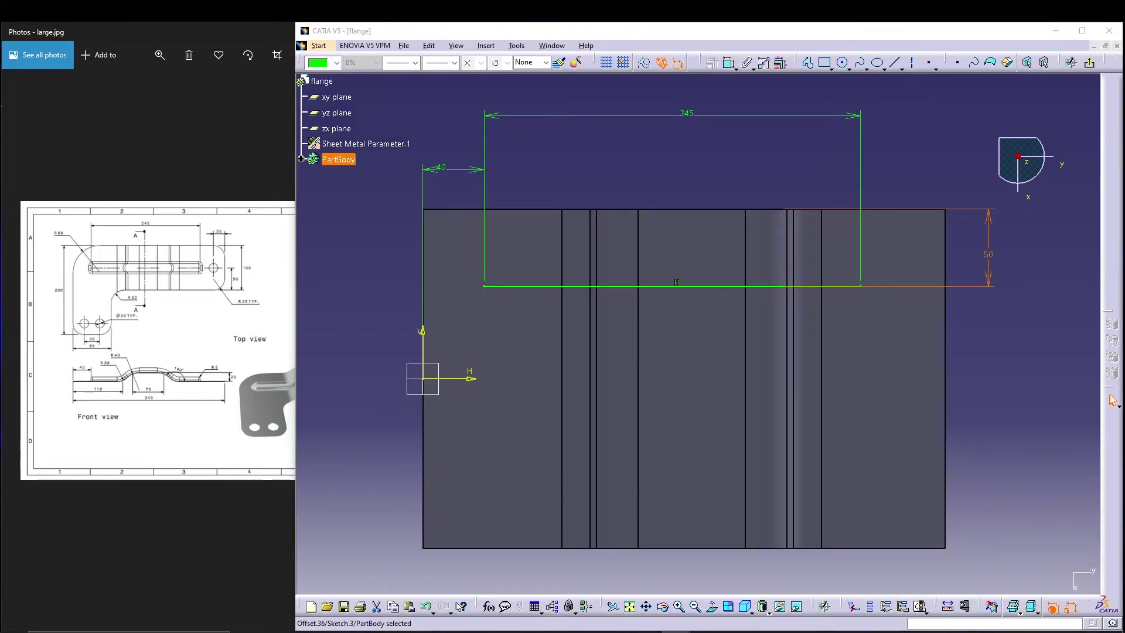
{"action": "left_click", "coordinate": [1089, 63]}
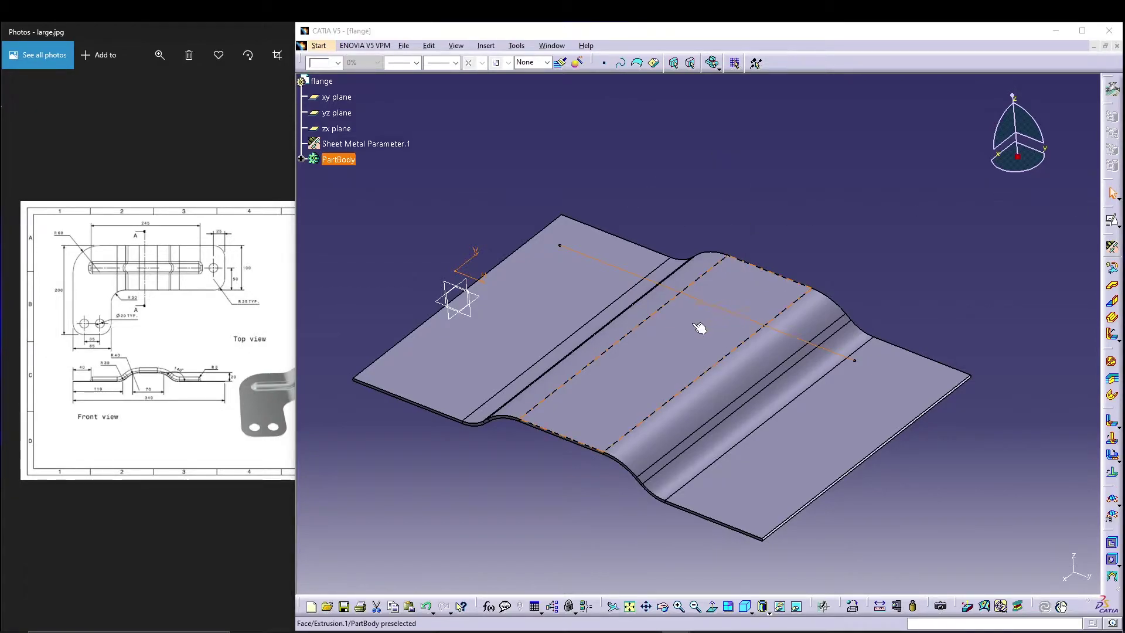
- Switch to the Generative Shape Design workbench
{"action": "left_click", "coordinate": [485, 45]}
{"action": "left_click", "coordinate": [486, 46]}
{"action": "left_click", "coordinate": [319, 45]}
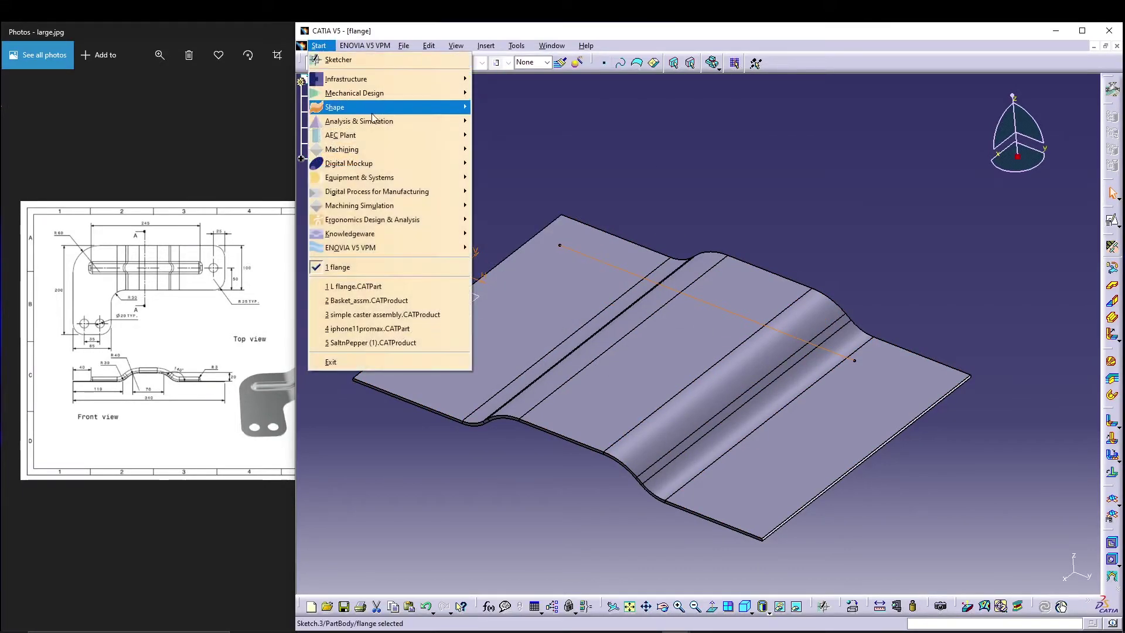
{"action": "mouse_move", "coordinate": [373, 114]}
{"action": "left_click", "coordinate": [527, 164]}
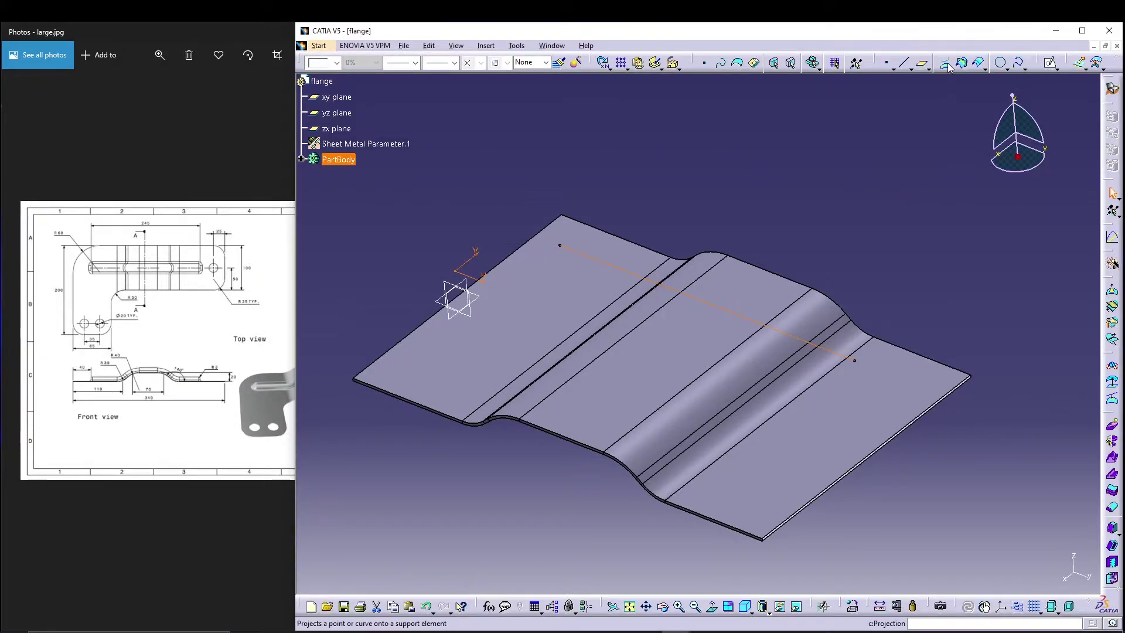
- Project the bead line sketch onto the extruded wall with the Normal projection type
{"action": "left_click", "coordinate": [946, 63]}
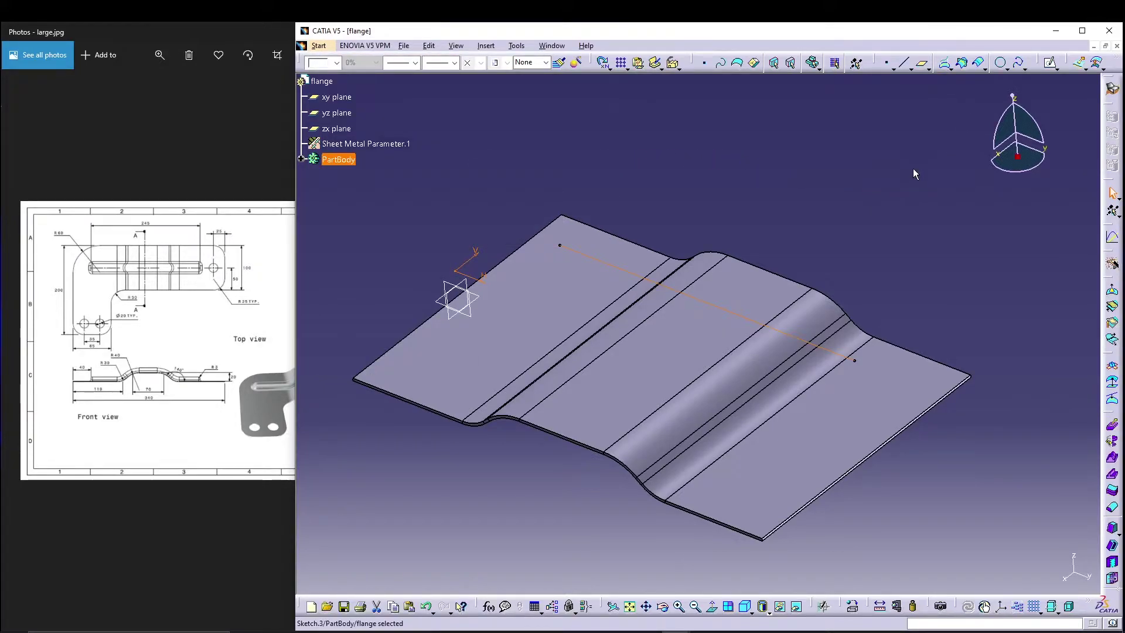
{"action": "left_click", "coordinate": [945, 64]}
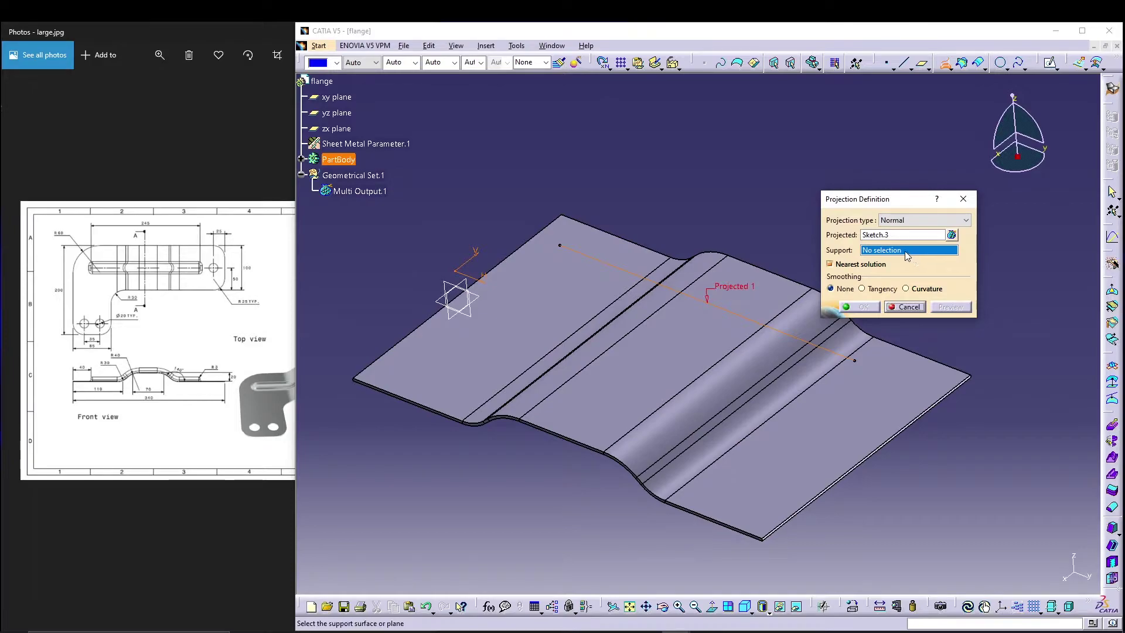
{"action": "left_click", "coordinate": [659, 381]}
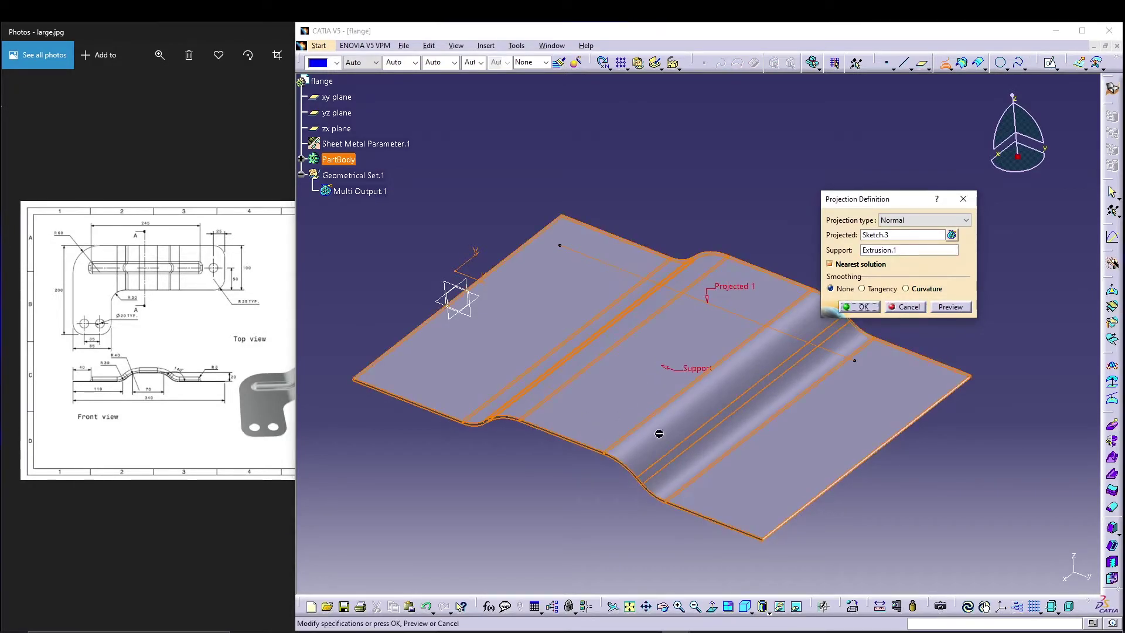
{"action": "left_click", "coordinate": [947, 310]}
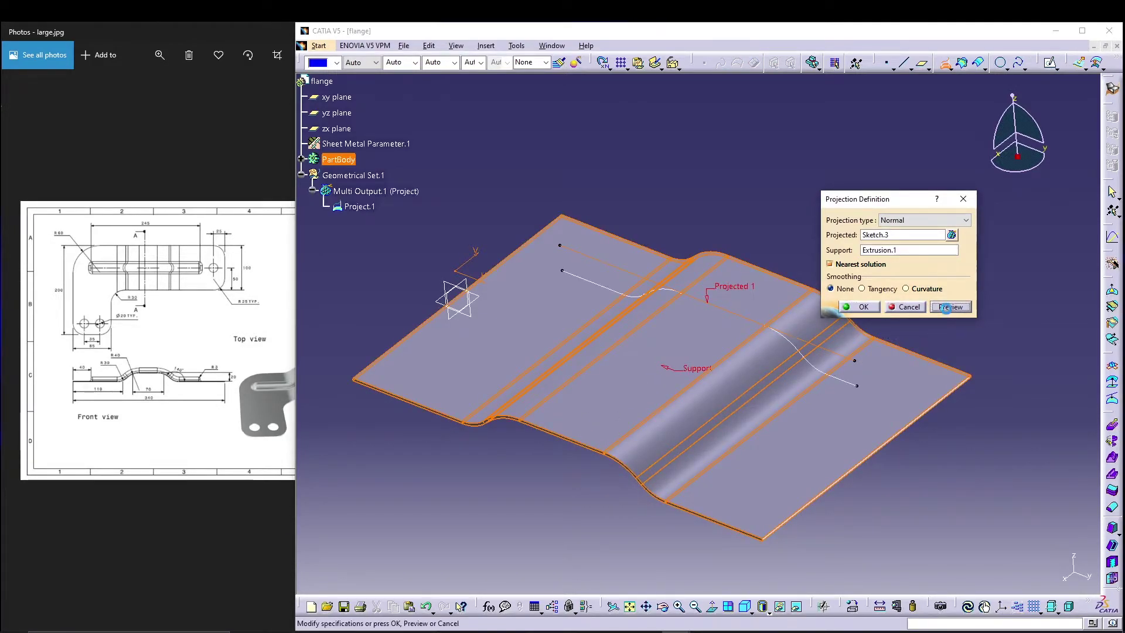
{"action": "left_click", "coordinate": [860, 307]}
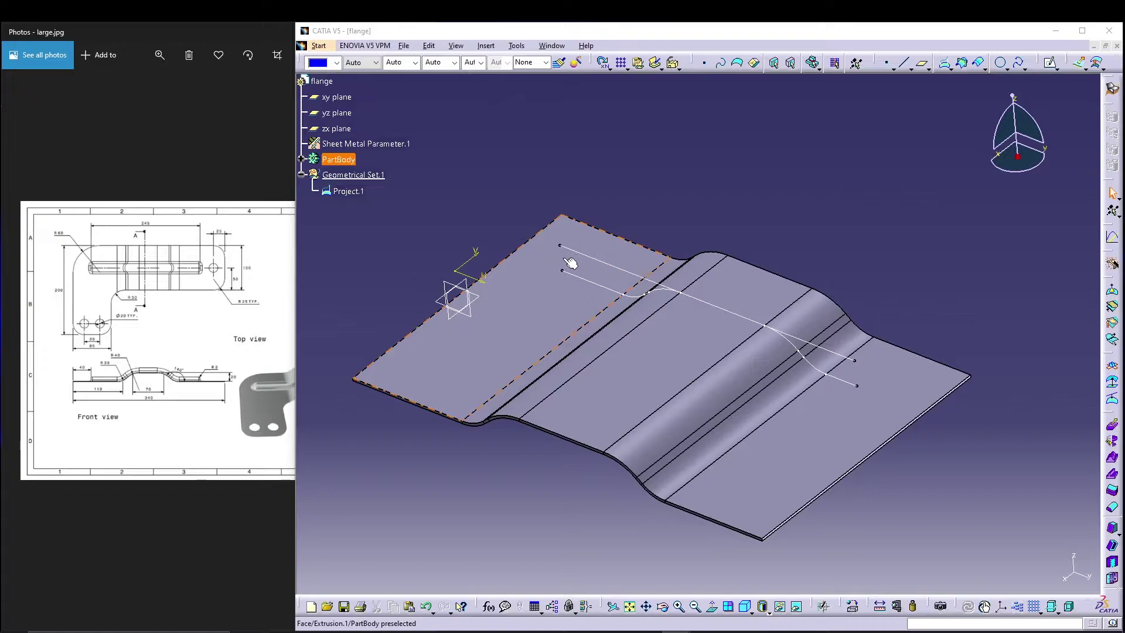
- Hide the original straight bead line sketch, leaving the projected curve displayed
{"action": "left_click", "coordinate": [300, 159]}
{"action": "right_click", "coordinate": [345, 206]}
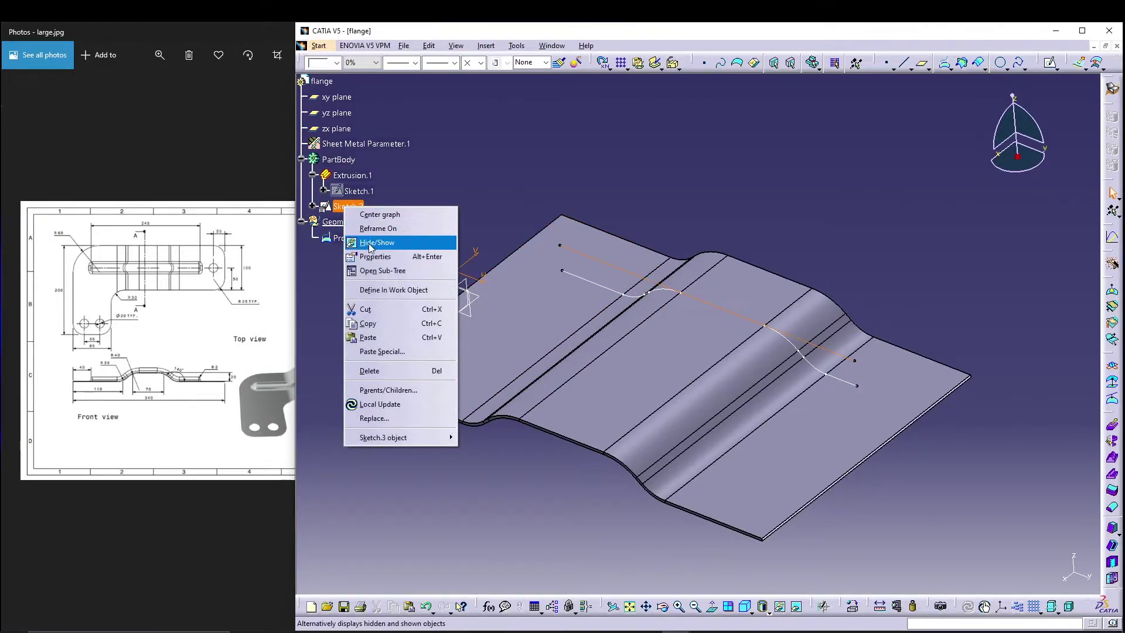
{"action": "left_click", "coordinate": [368, 242]}
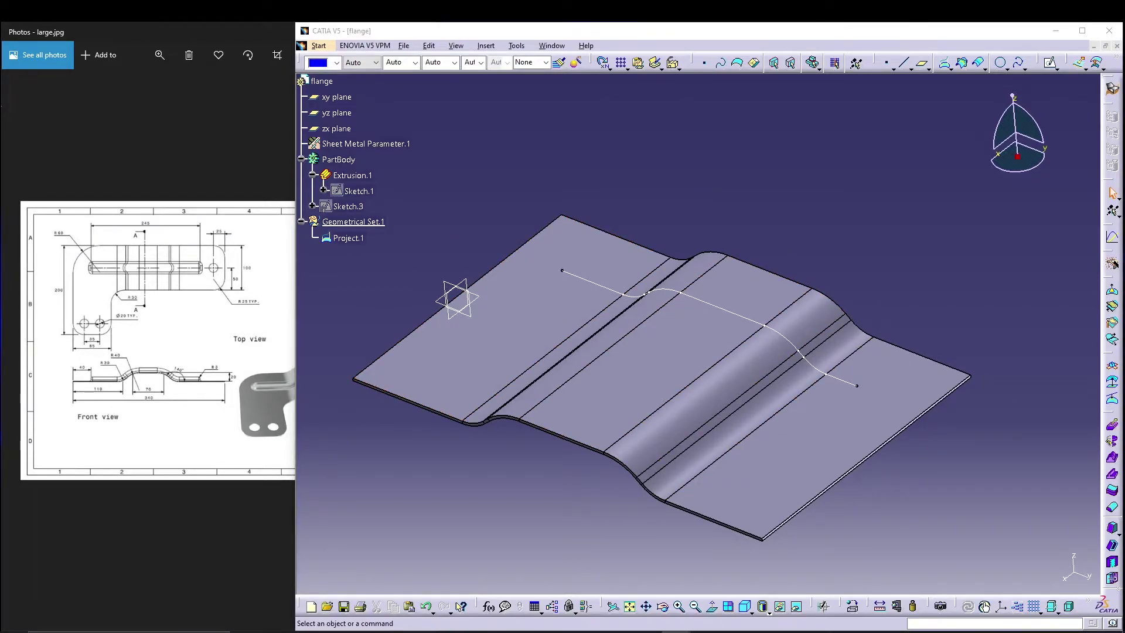
- Start a sheet metal Bead and set its section radius R1, end radius R2 and height H to 10 mm each, consulting the reference drawing
{"action": "left_click", "coordinate": [221, 415]}
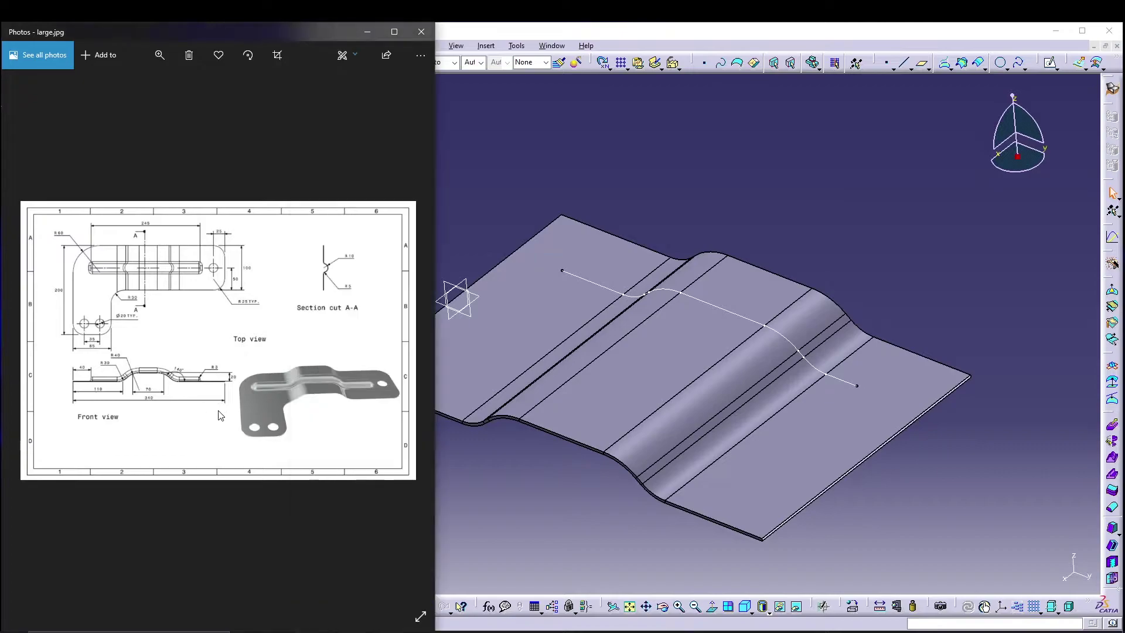
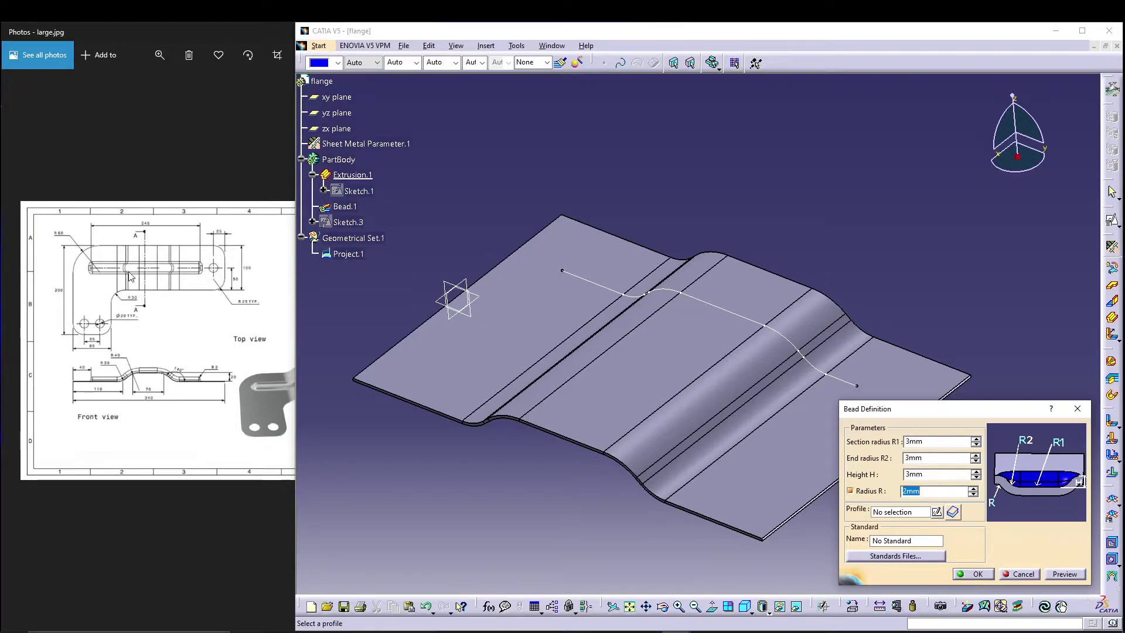
{"action": "left_click", "coordinate": [179, 283]}
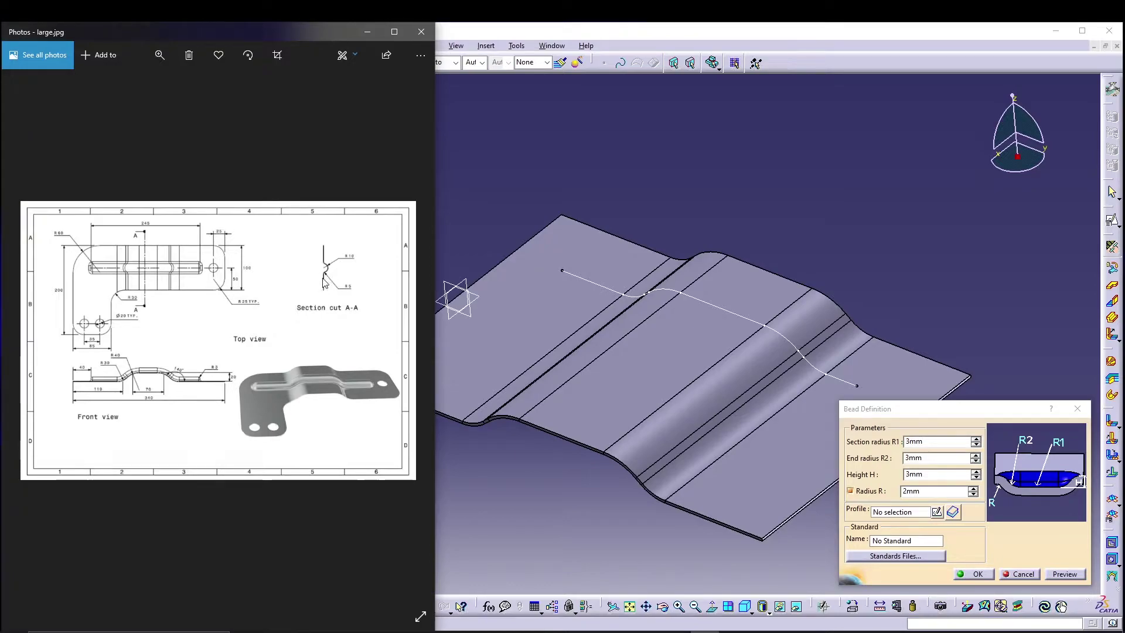
{"action": "left_click", "coordinate": [933, 442]}
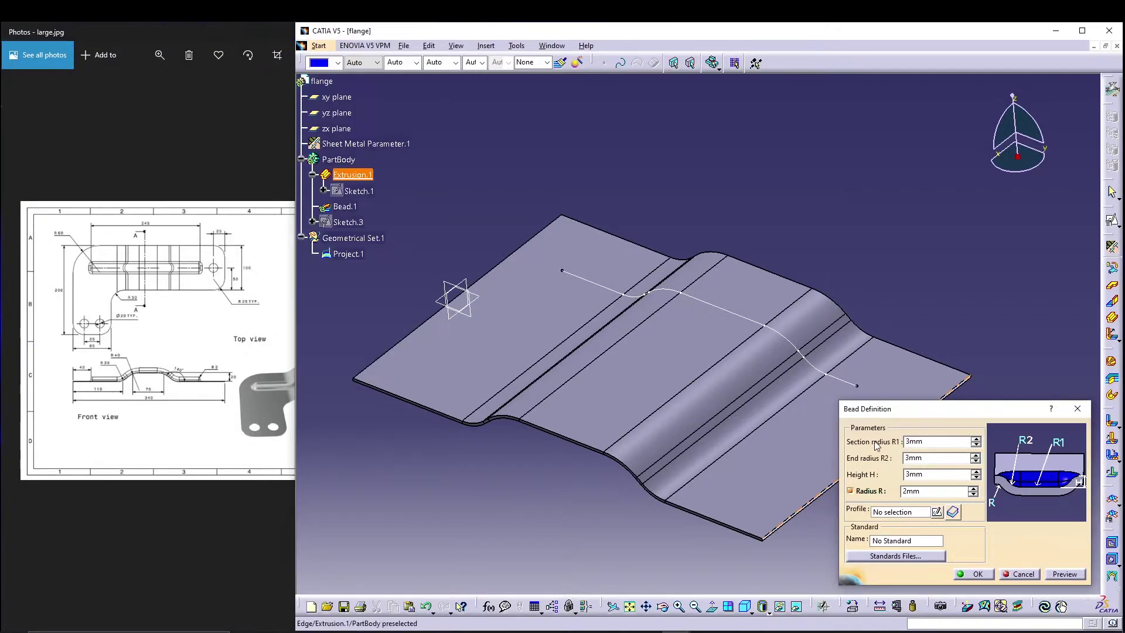
{"action": "double_click", "coordinate": [933, 441]}
{"action": "type", "text": "10"}
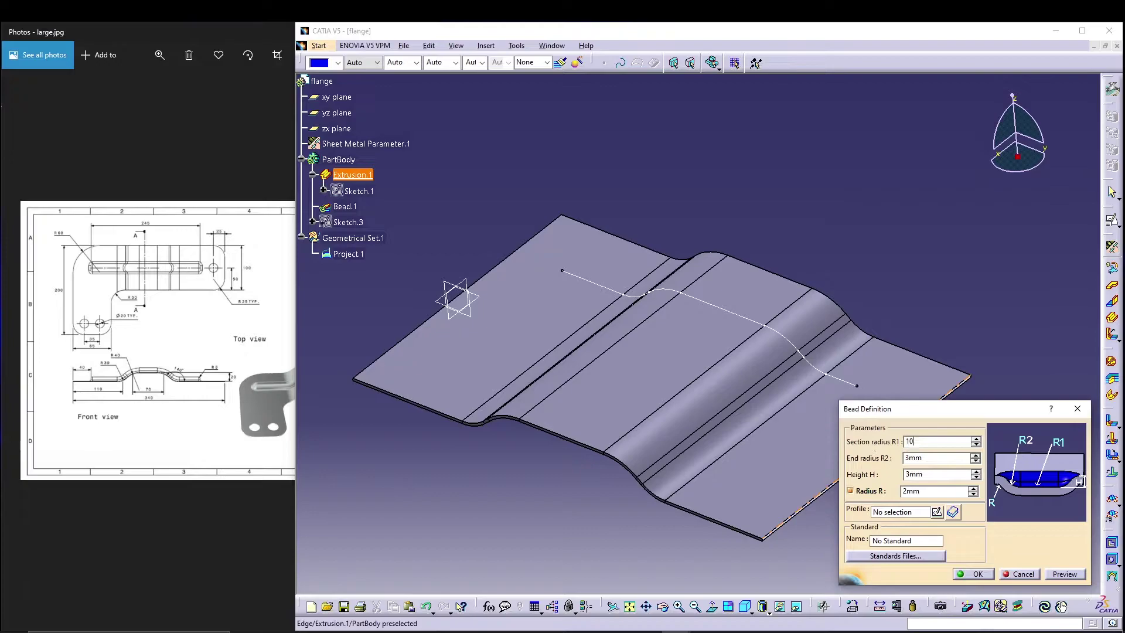
{"action": "left_click", "coordinate": [929, 458]}
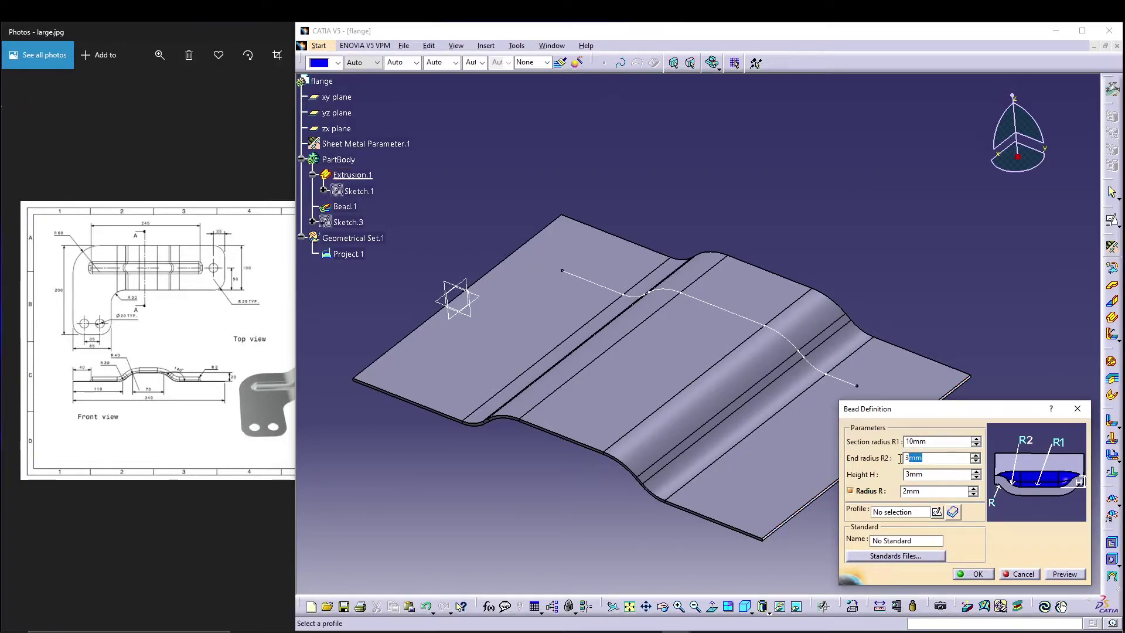
{"action": "type", "text": "1"}
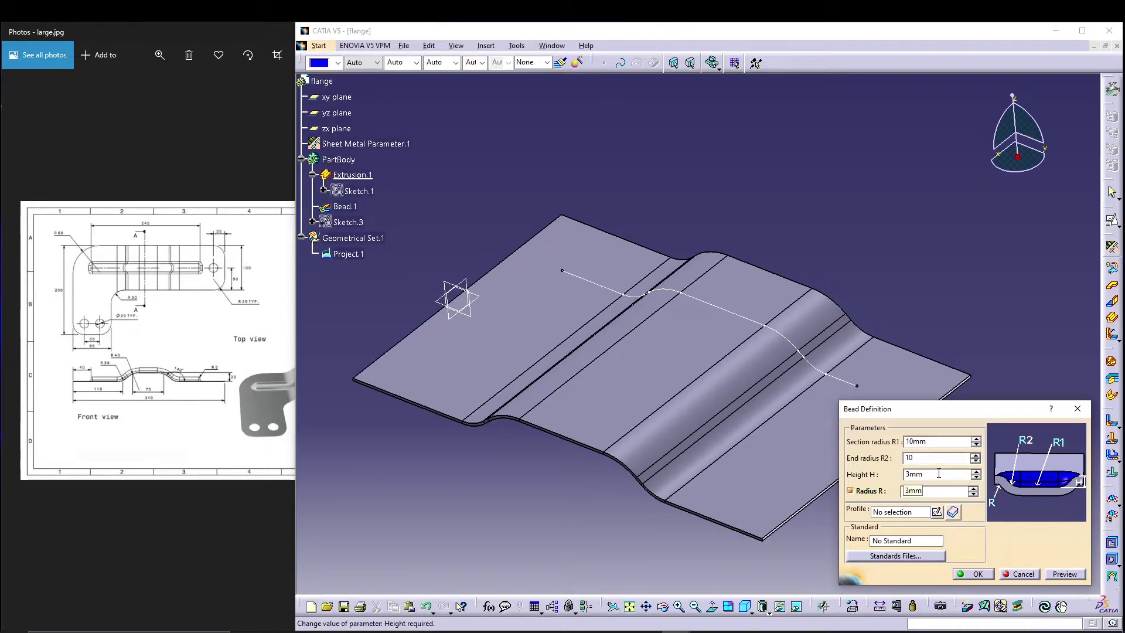
{"action": "type", "text": "0"}
{"action": "left_click", "coordinate": [939, 473]}
{"action": "double_click", "coordinate": [938, 474]}
{"action": "type", "text": "1"}
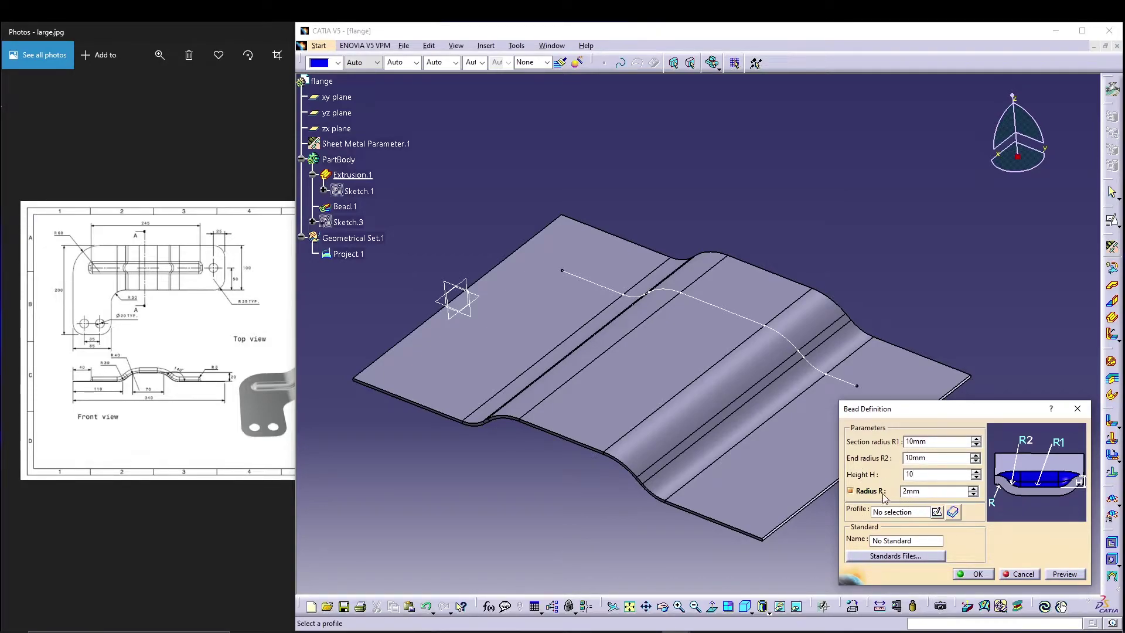
- Set the bead's radius R to 3 mm, choose the projected curve as profile, and create the bead with its direction reversed to point upward
{"action": "left_click", "coordinate": [230, 333]}
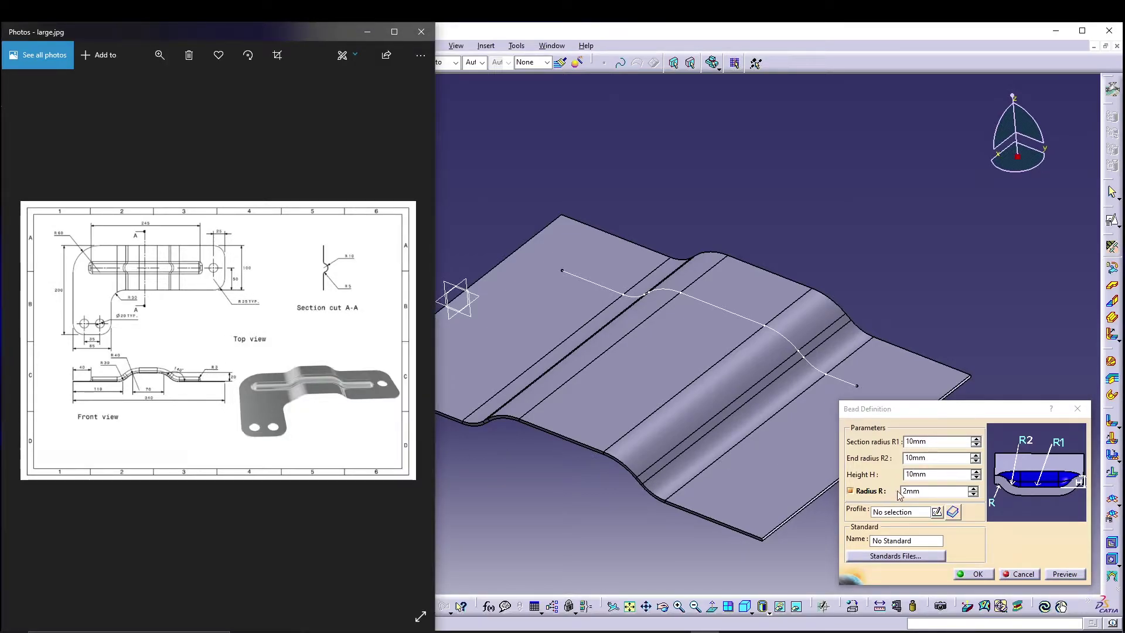
{"action": "left_click", "coordinate": [974, 491]}
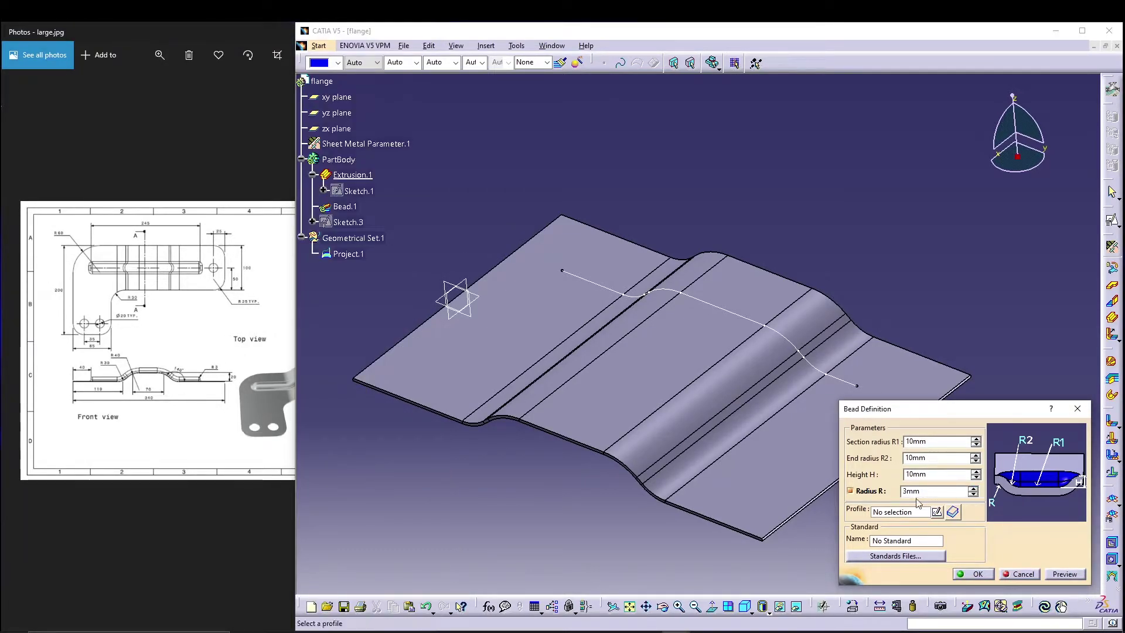
{"action": "left_click", "coordinate": [902, 512]}
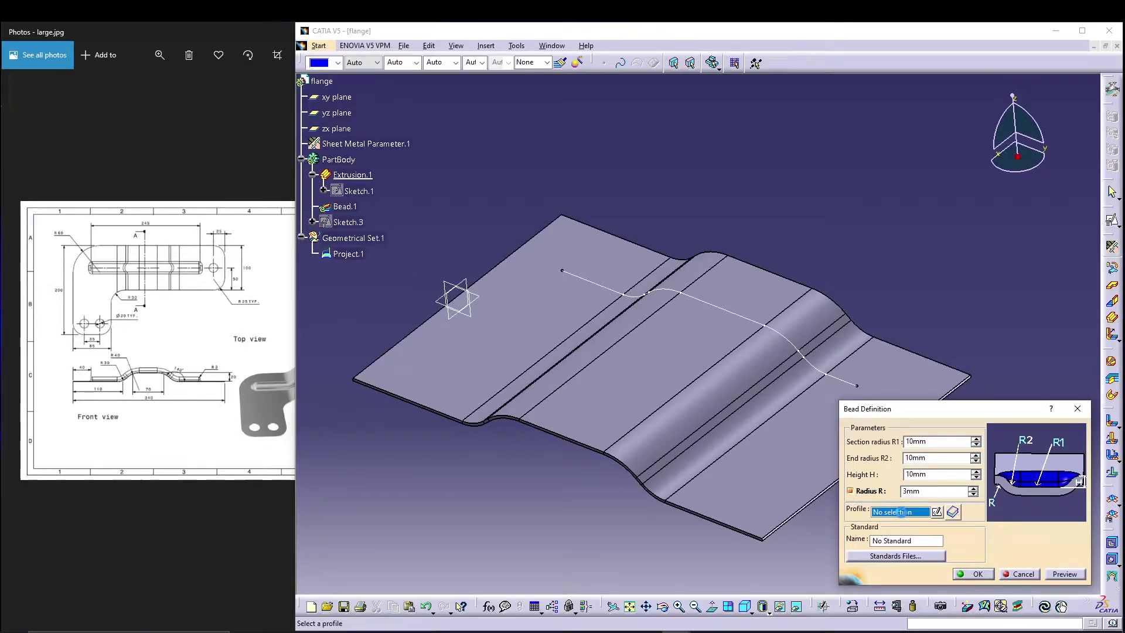
{"action": "left_click", "coordinate": [805, 350]}
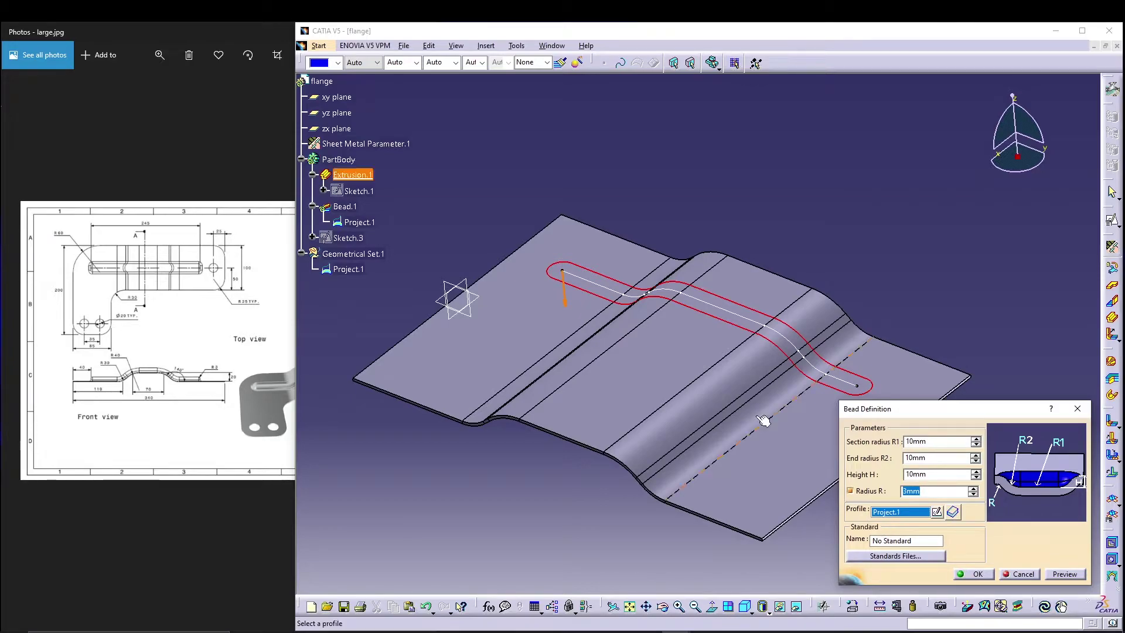
{"action": "left_click", "coordinate": [566, 309]}
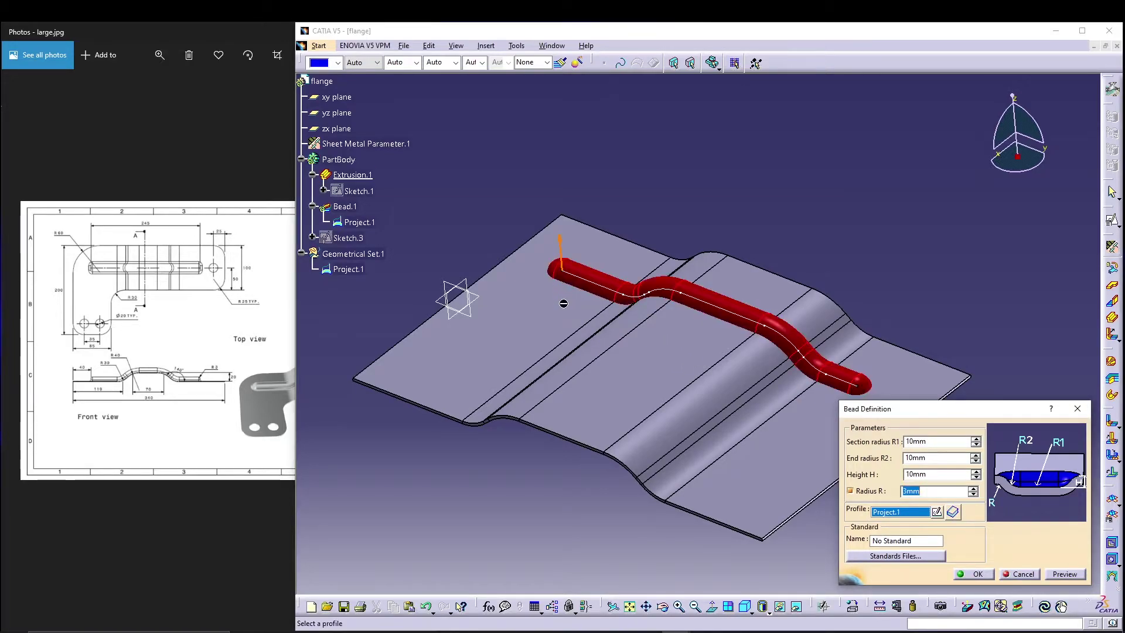
{"action": "left_click", "coordinate": [990, 576]}
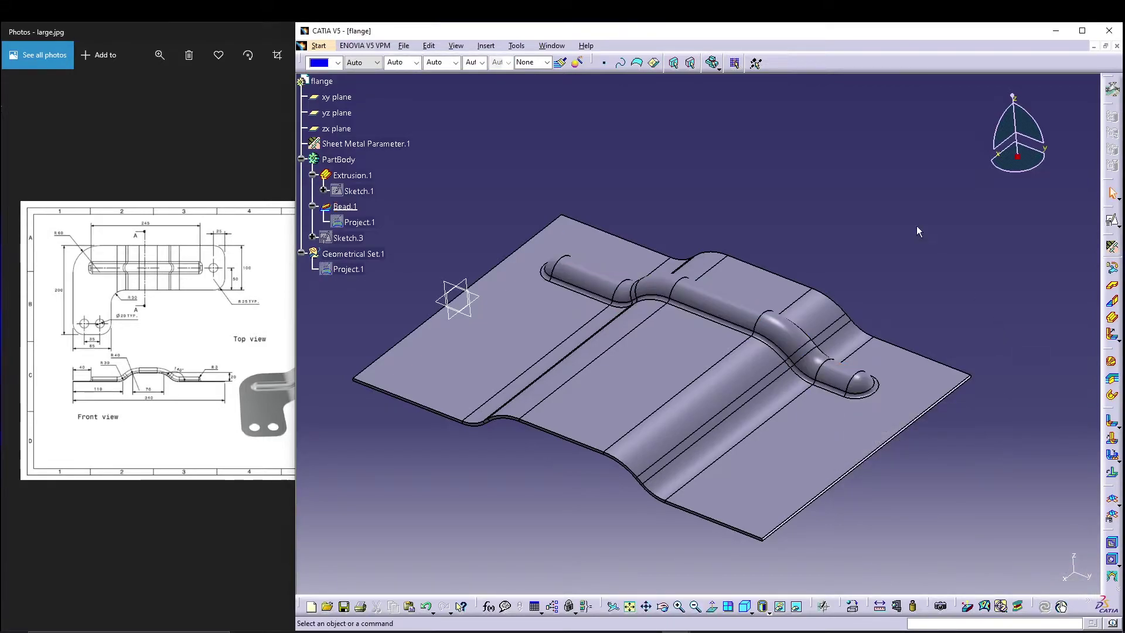
{"action": "mouse_move", "coordinate": [918, 231]}
{"action": "middle_mouse_down"}
{"action": "mouse_move", "coordinate": [879, 261]}
{"action": "mouse_move", "coordinate": [487, 314]}
{"action": "mouse_move", "coordinate": [626, 307]}
{"action": "mouse_move", "coordinate": [592, 329]}
{"action": "mouse_move", "coordinate": [846, 305]}
{"action": "mouse_move", "coordinate": [904, 232]}
{"action": "middle_mouse_up"}
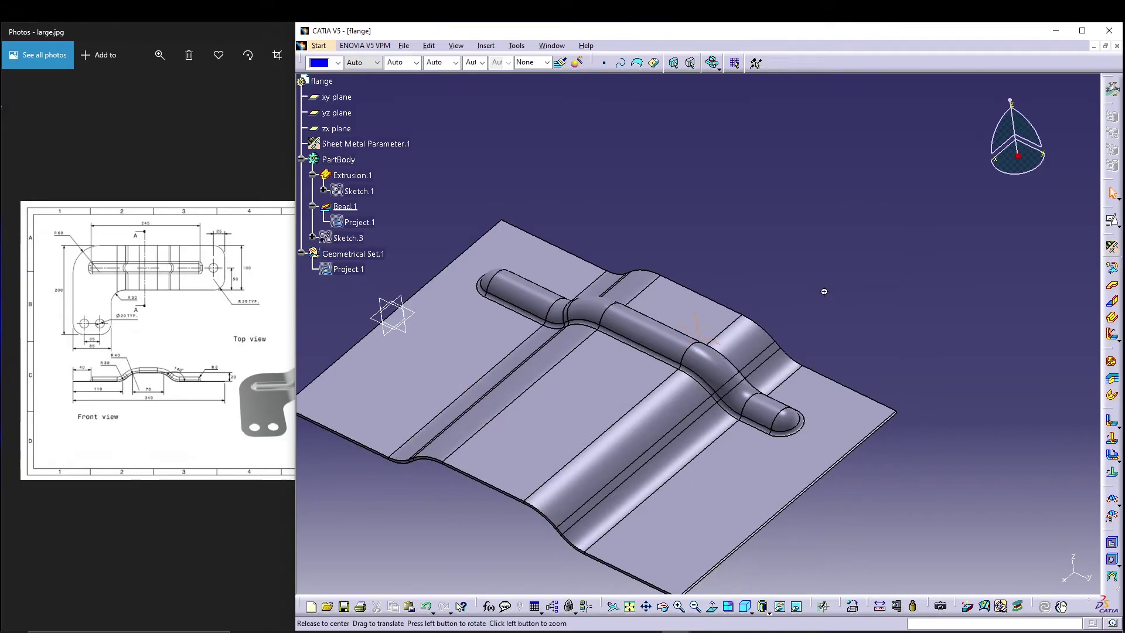
{"action": "middle_click_drag", "start_coordinate": [824, 291], "coordinate": [829, 272]}
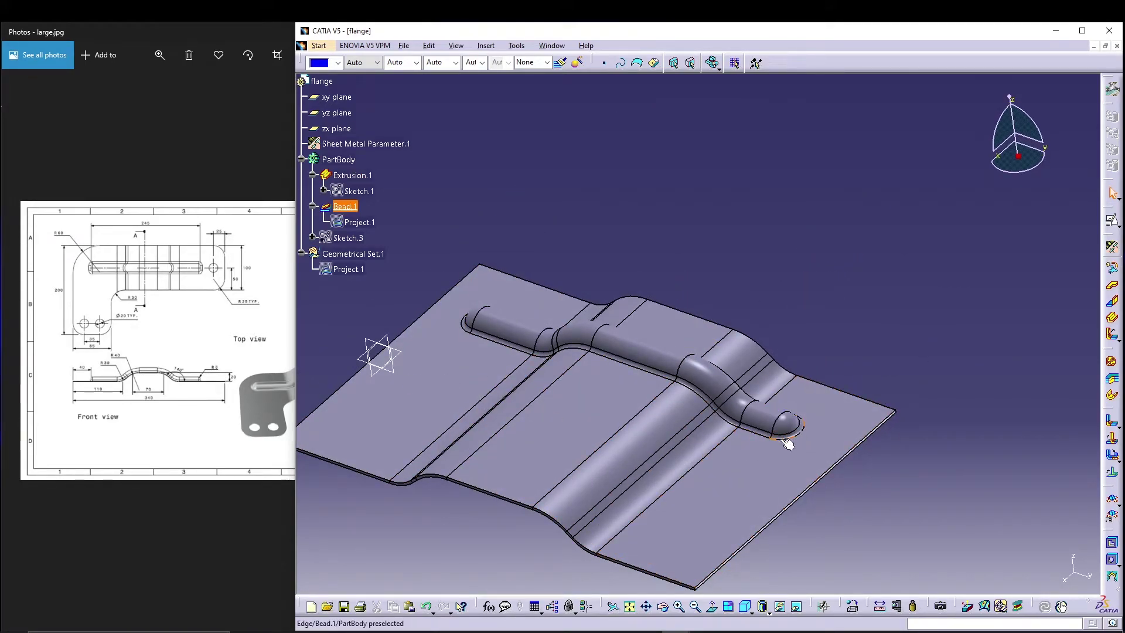
{"action": "middle_click_drag", "start_coordinate": [718, 456], "coordinate": [781, 464]}
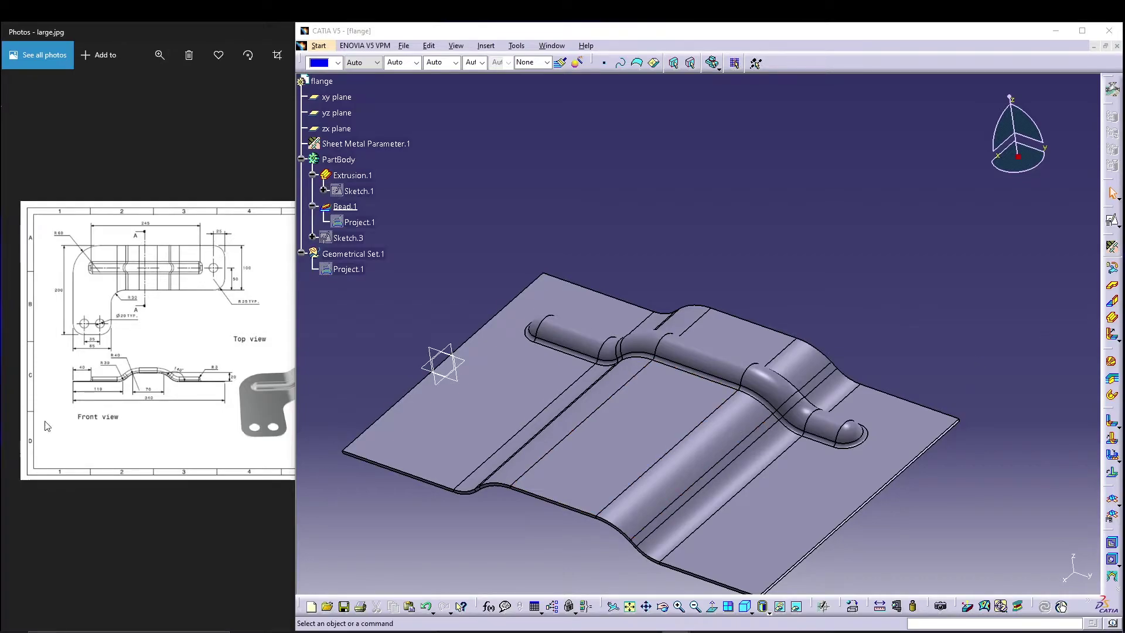
{"action": "middle_click_drag", "start_coordinate": [593, 267], "coordinate": [627, 224]}
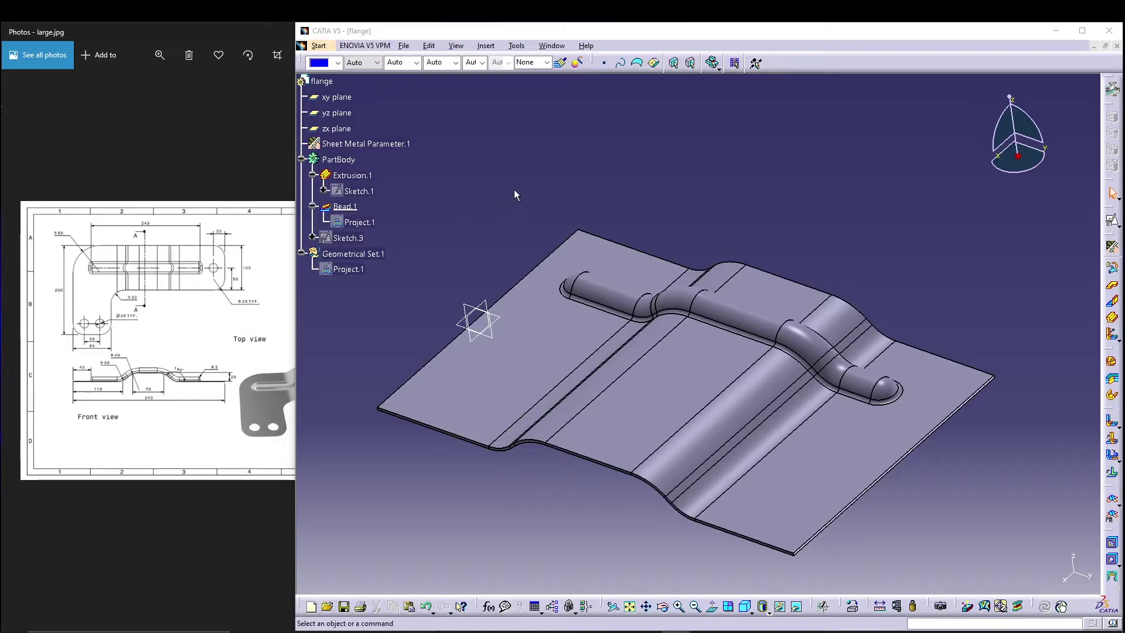
{"action": "left_click", "coordinate": [337, 97]}
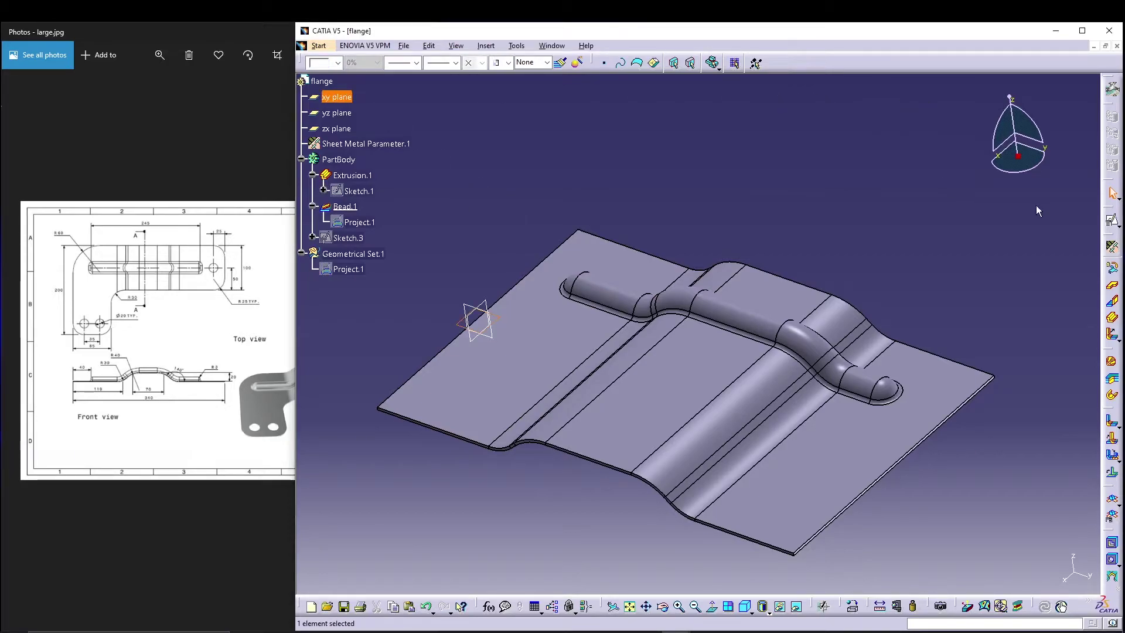
{"action": "left_click", "coordinate": [1118, 226]}
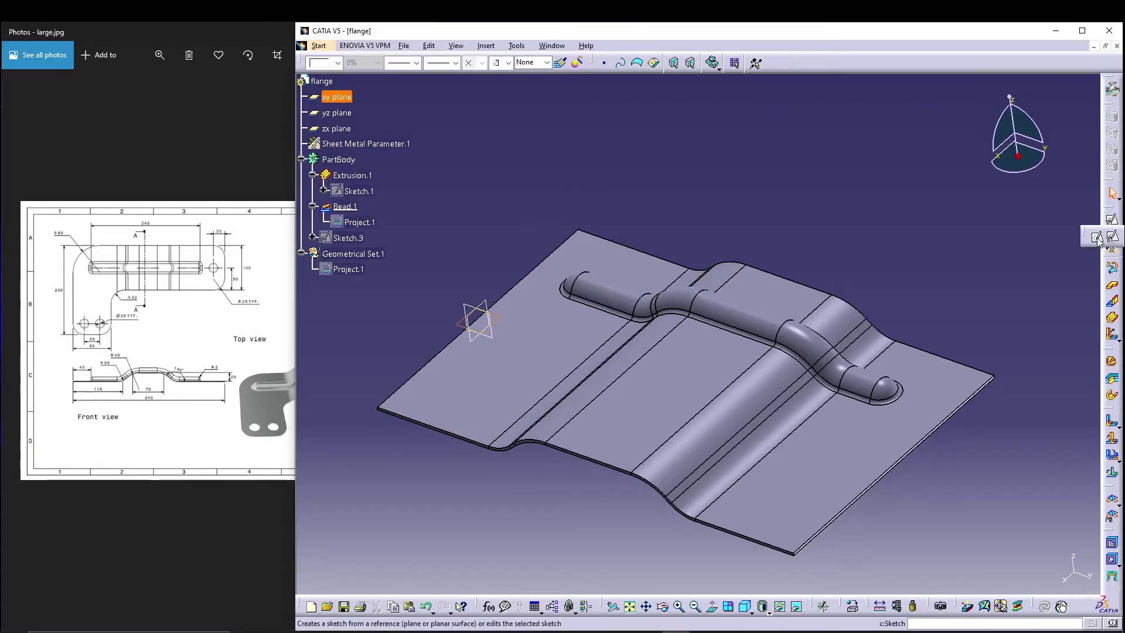
{"action": "left_click", "coordinate": [1098, 238]}
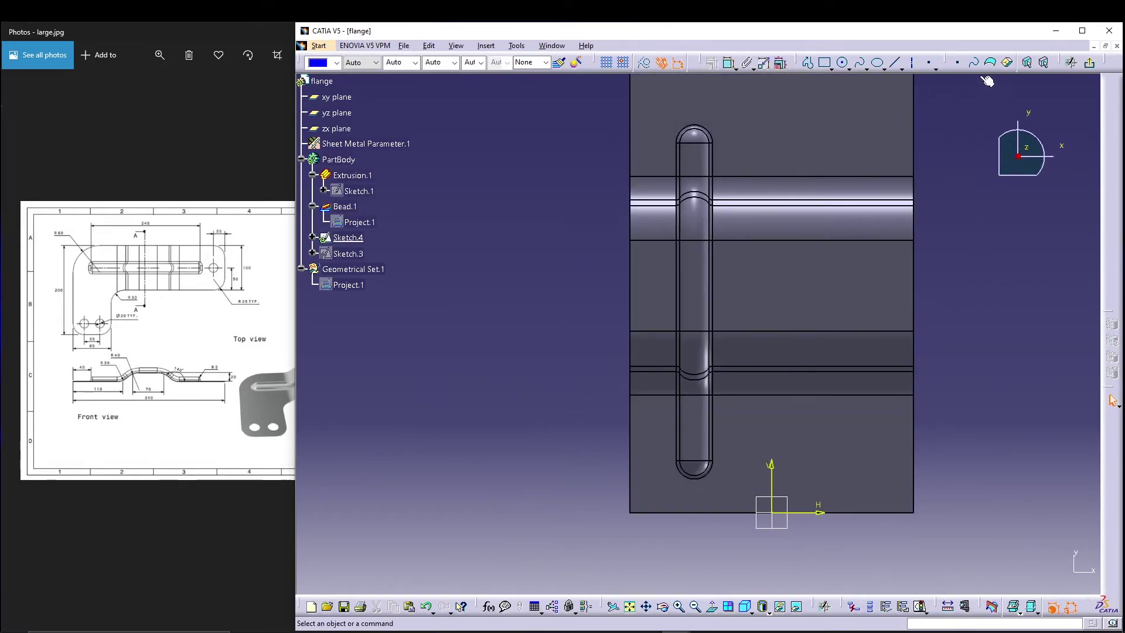
{"action": "left_click", "coordinate": [1089, 63]}
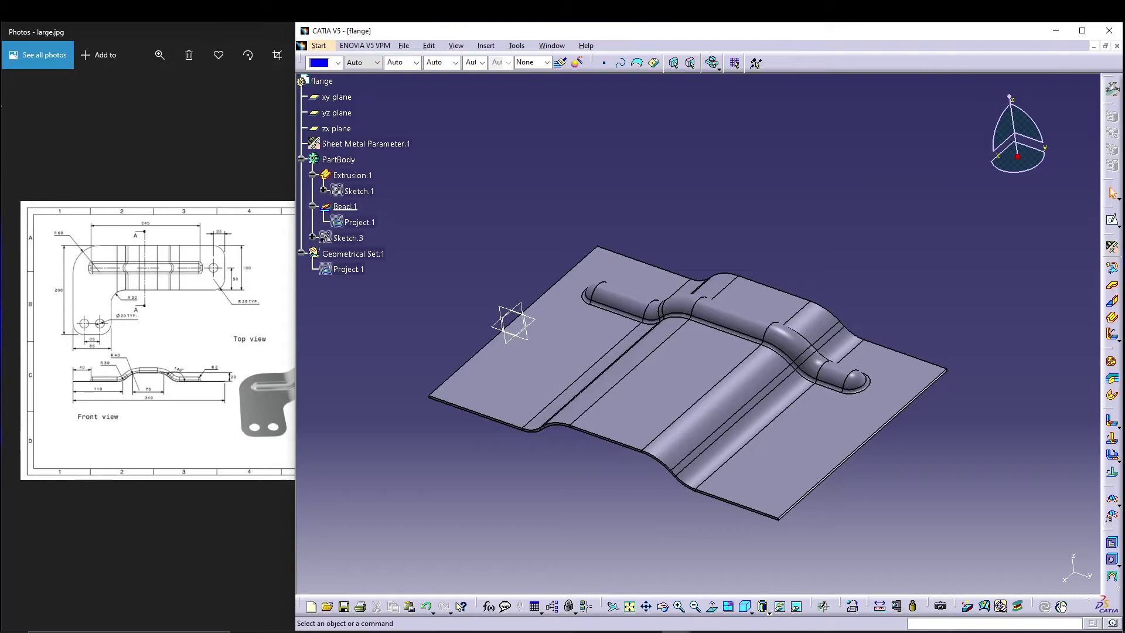
- Start a positioned sketch on the xy plane with its H and V axes swapped and V reversed
{"action": "left_click", "coordinate": [1119, 226]}
{"action": "left_click", "coordinate": [1100, 238]}
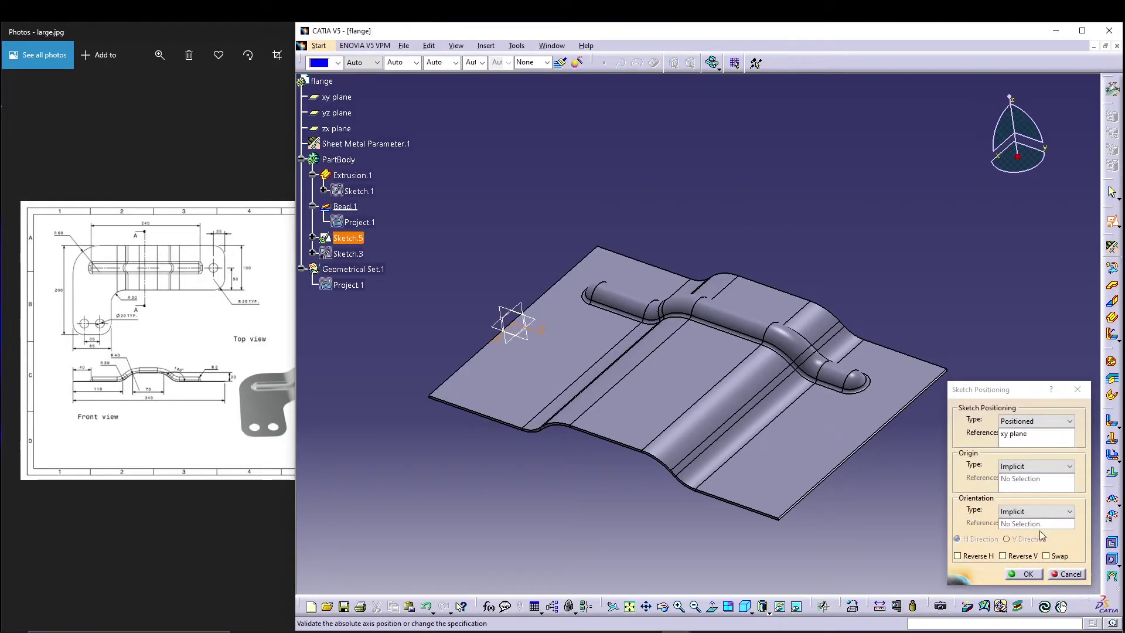
{"action": "left_click", "coordinate": [1046, 556]}
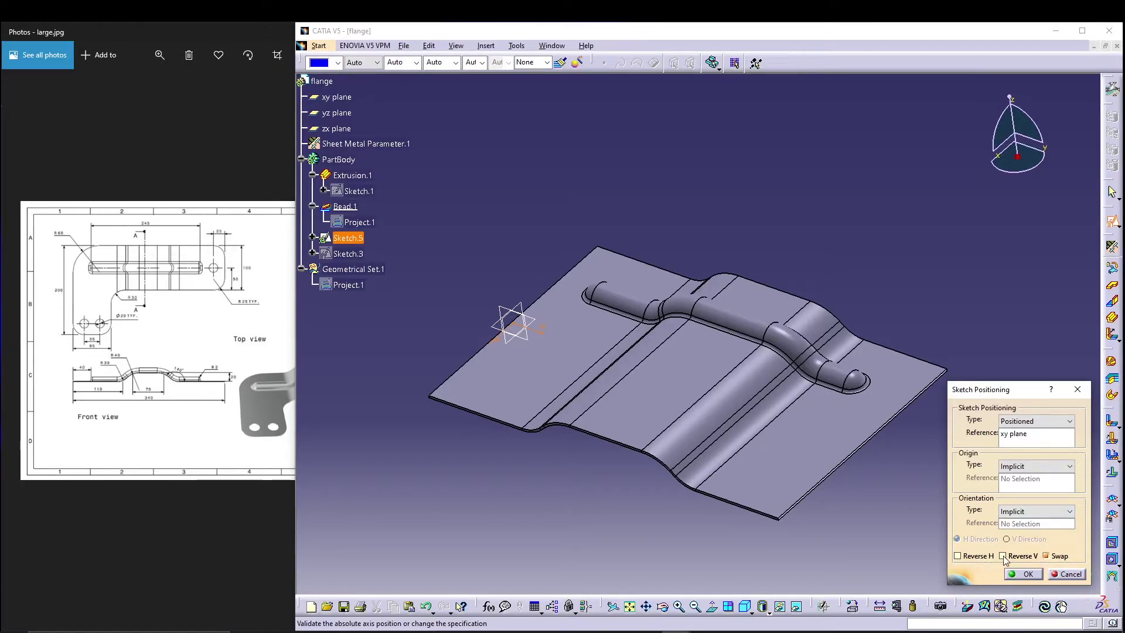
{"action": "left_click", "coordinate": [1025, 573]}
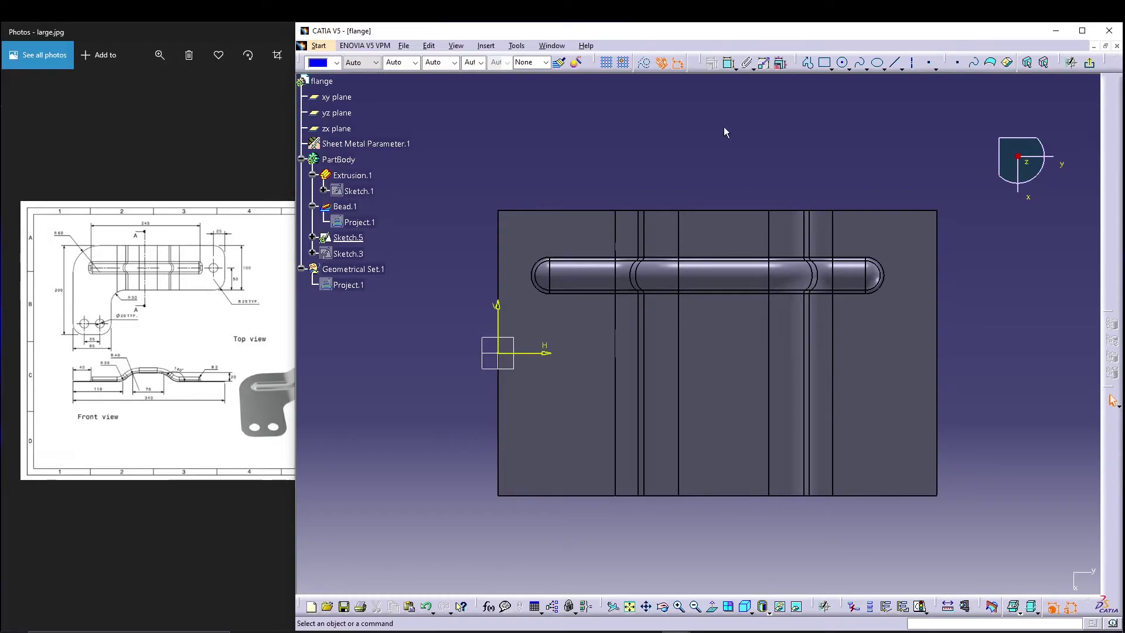
{"action": "middle_click_drag", "start_coordinate": [783, 167], "coordinate": [766, 151]}
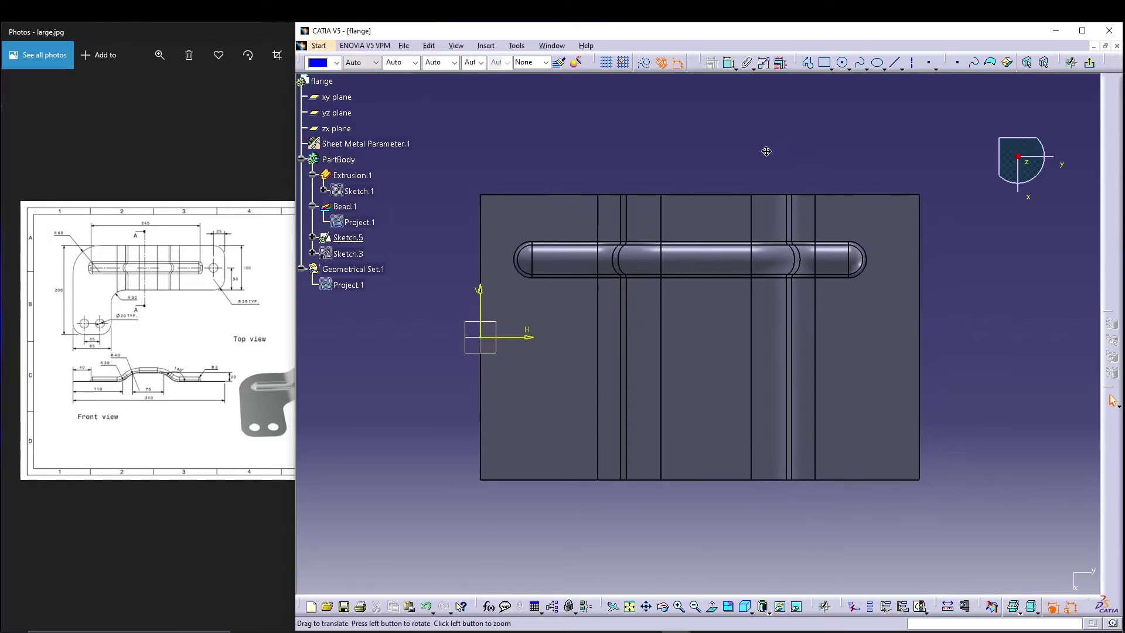
{"action": "left_click", "coordinate": [807, 62]}
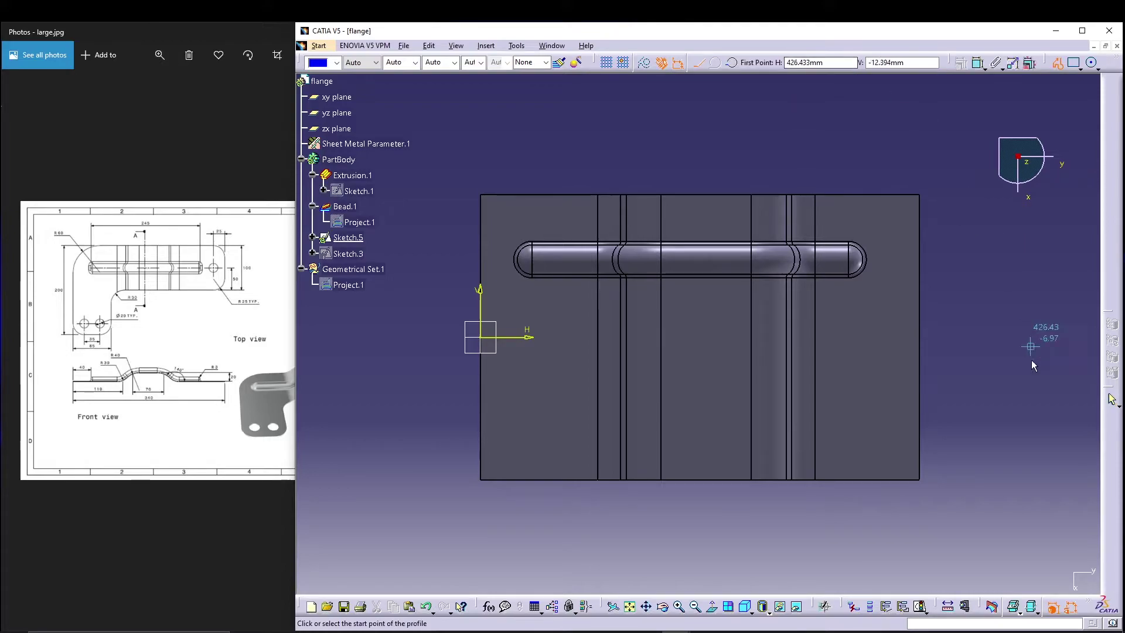
{"action": "left_click", "coordinate": [919, 519]}
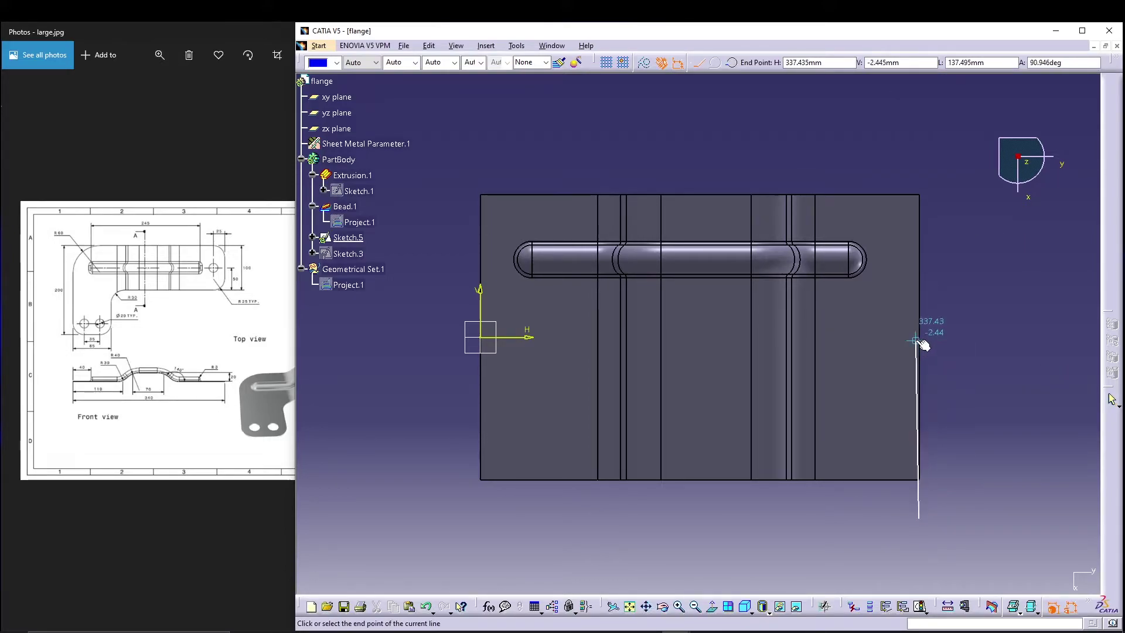
{"action": "key", "text": "Escape"}
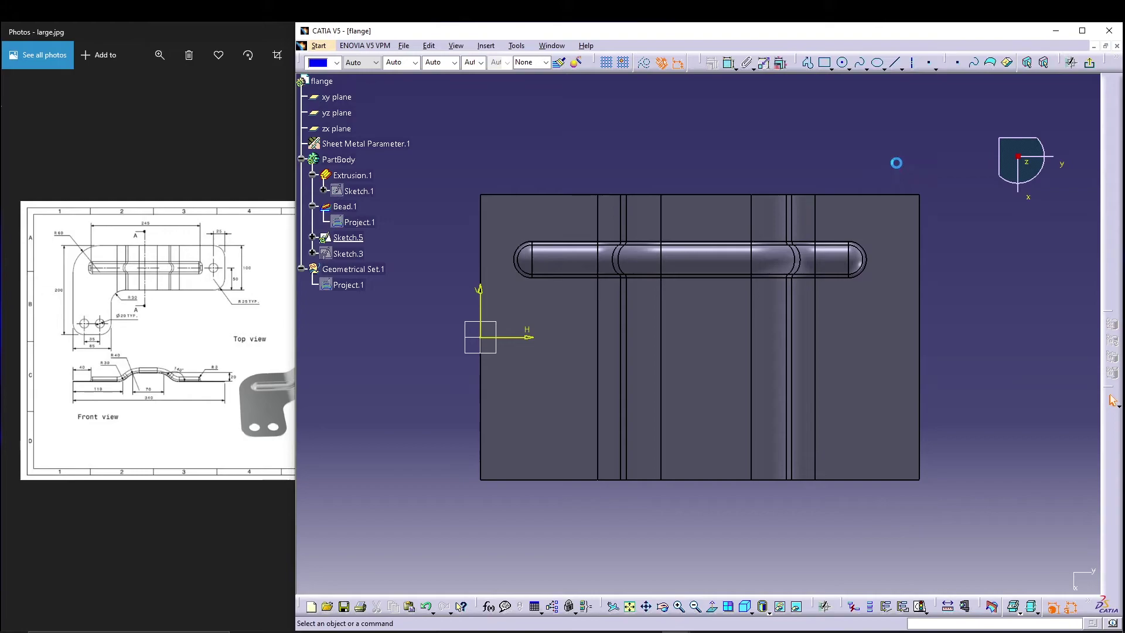
- Draw a rectangle about 275 mm wide below the bead, extending past the sheet's lower and right edges
{"action": "left_click", "coordinate": [824, 62]}
{"action": "left_click", "coordinate": [580, 353]}
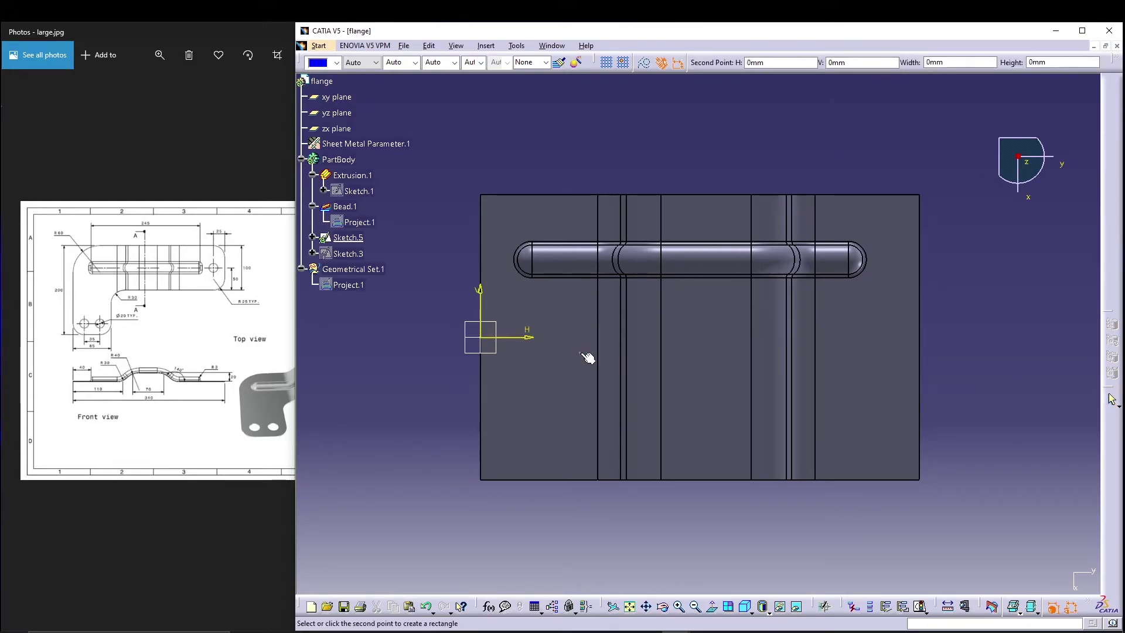
{"action": "left_click", "coordinate": [934, 516]}
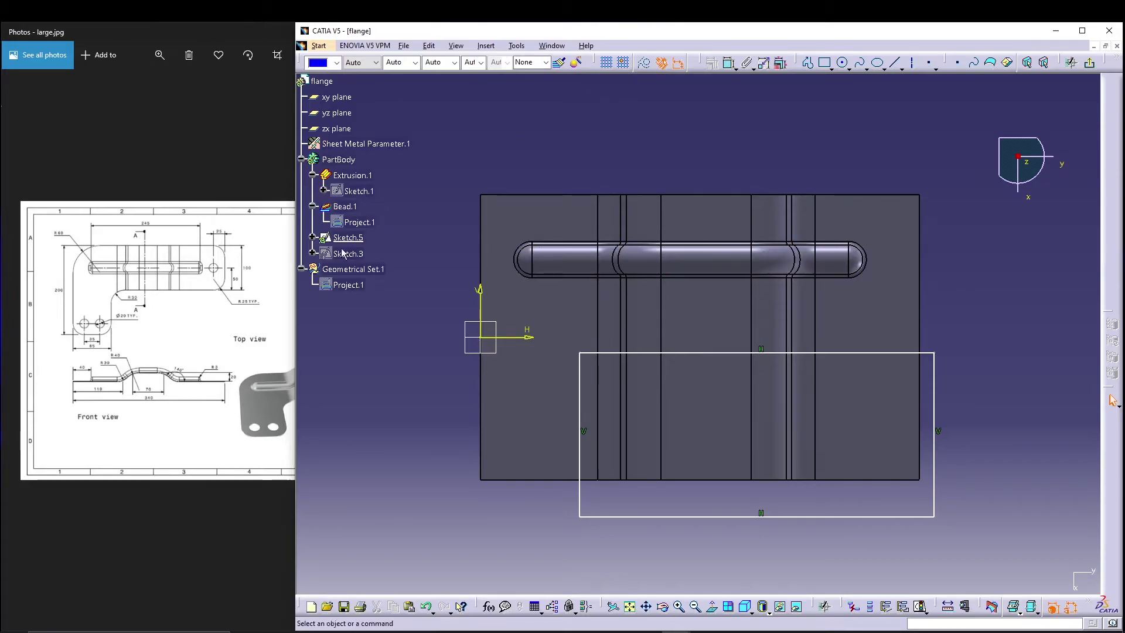
- Round the rectangle's upper-left corner with a Corner of 30 mm radius
{"action": "left_click", "coordinate": [478, 50]}
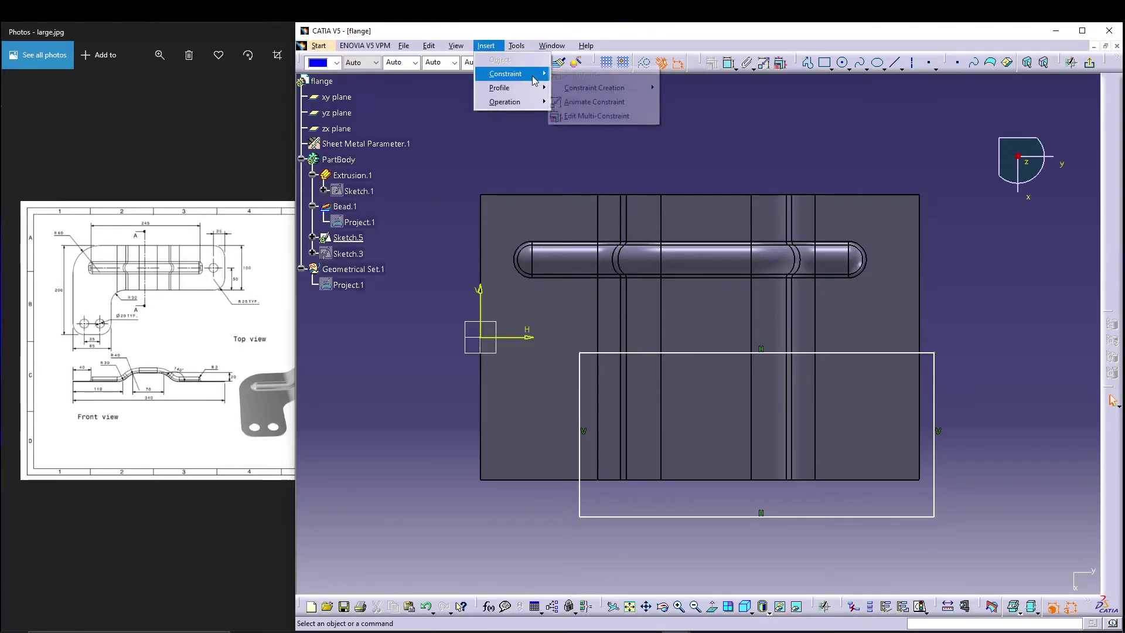
{"action": "mouse_move", "coordinate": [528, 95]}
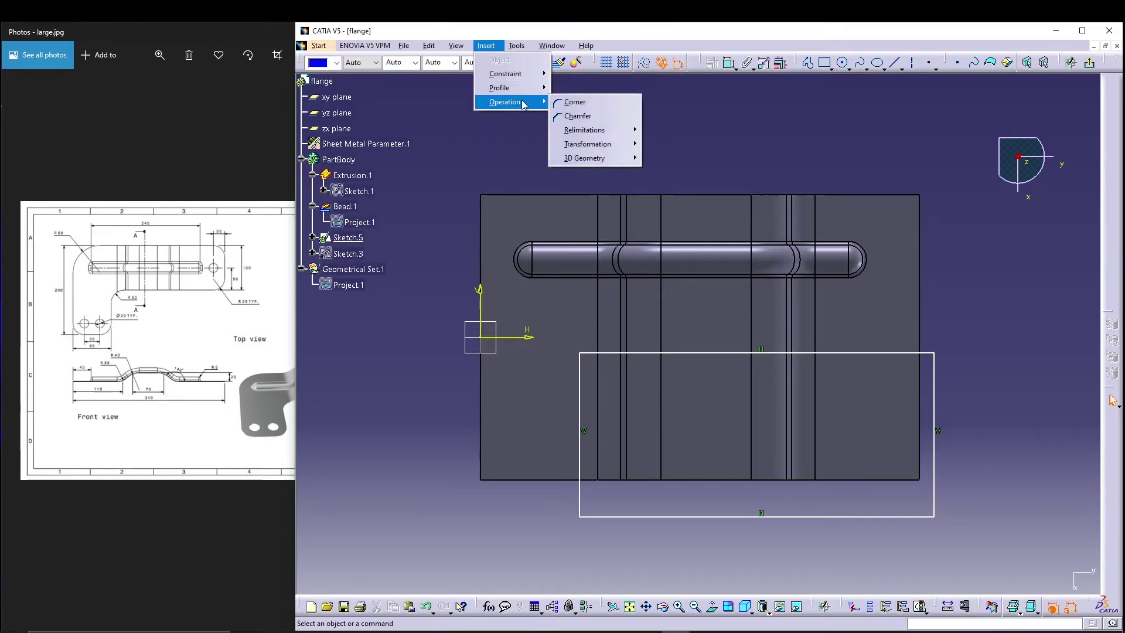
{"action": "left_click", "coordinate": [582, 102]}
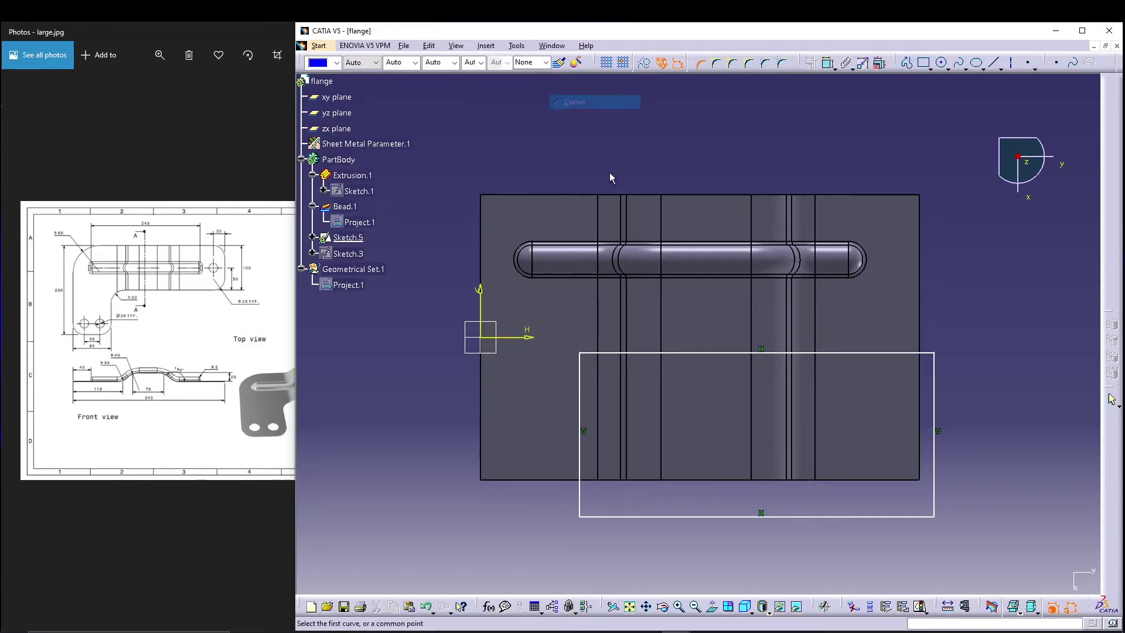
{"action": "left_click", "coordinate": [581, 354]}
{"action": "type", "text": "30"}
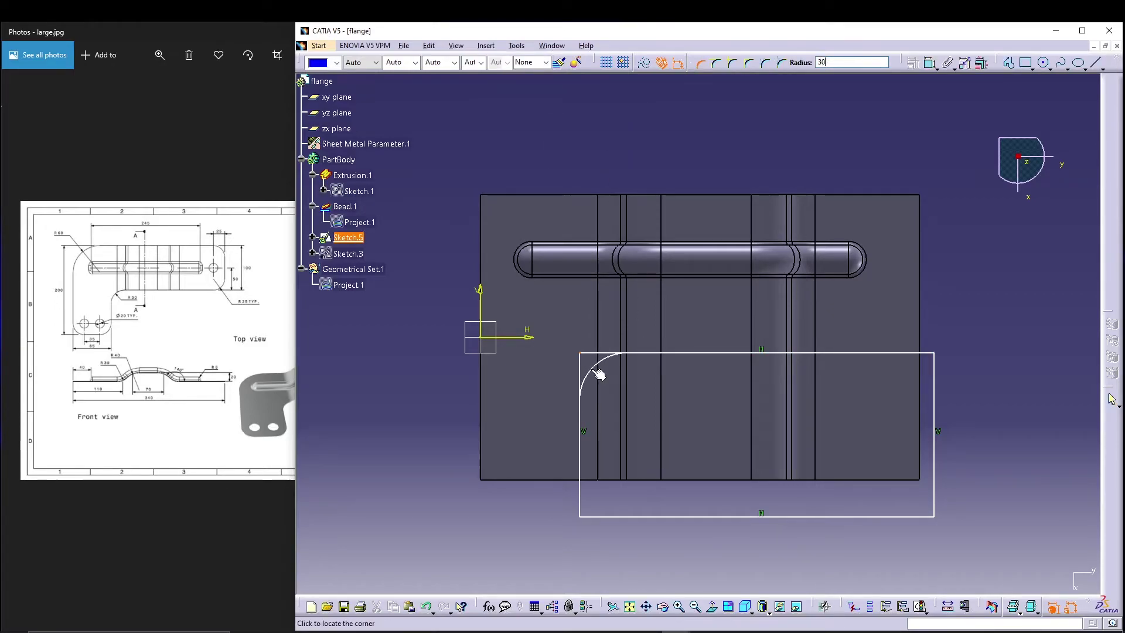
{"action": "key", "text": "Return"}
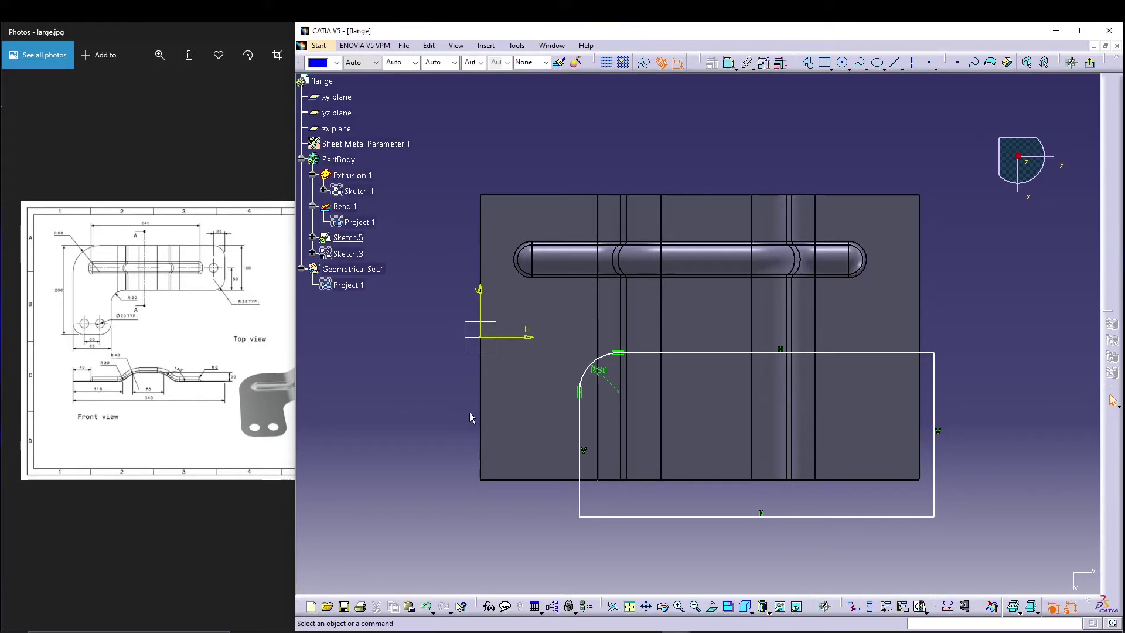
- Constrain the distance from the sheet's left edge to the rectangle's left side to 85 mm
{"action": "left_click", "coordinate": [730, 62]}
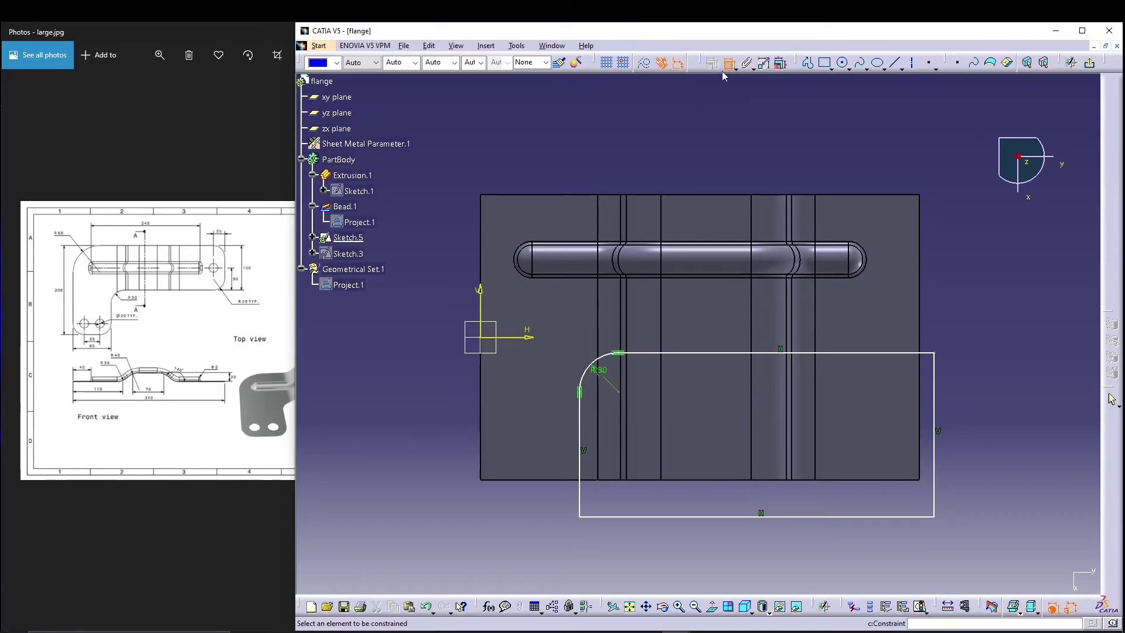
{"action": "left_click", "coordinate": [480, 428]}
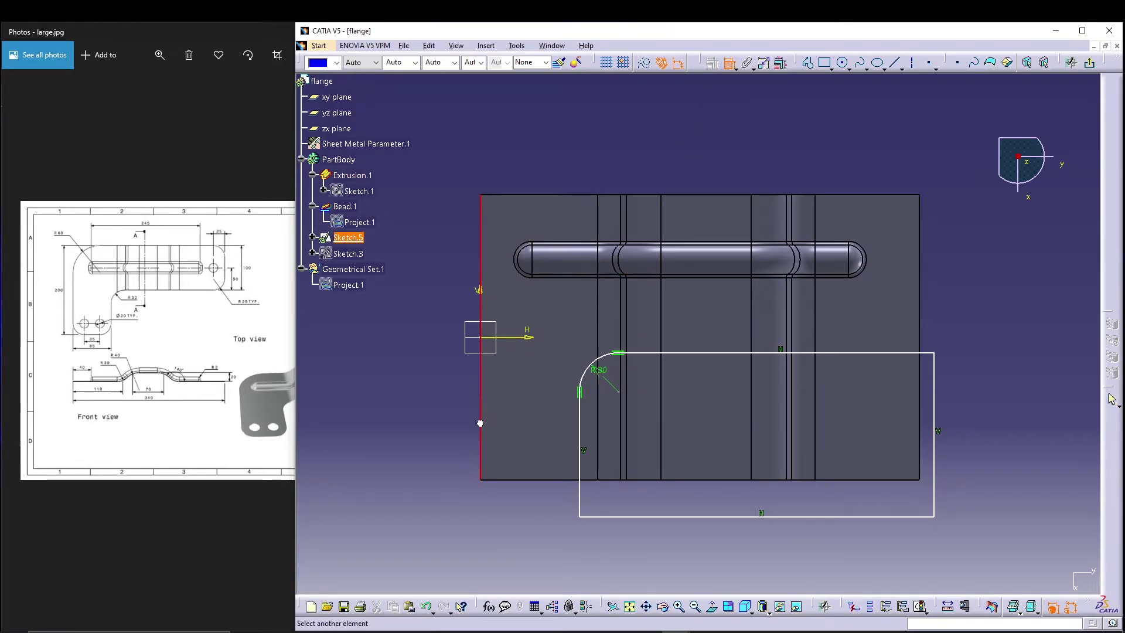
{"action": "left_click", "coordinate": [580, 432]}
{"action": "left_click", "coordinate": [542, 498]}
{"action": "double_click", "coordinate": [542, 494]}
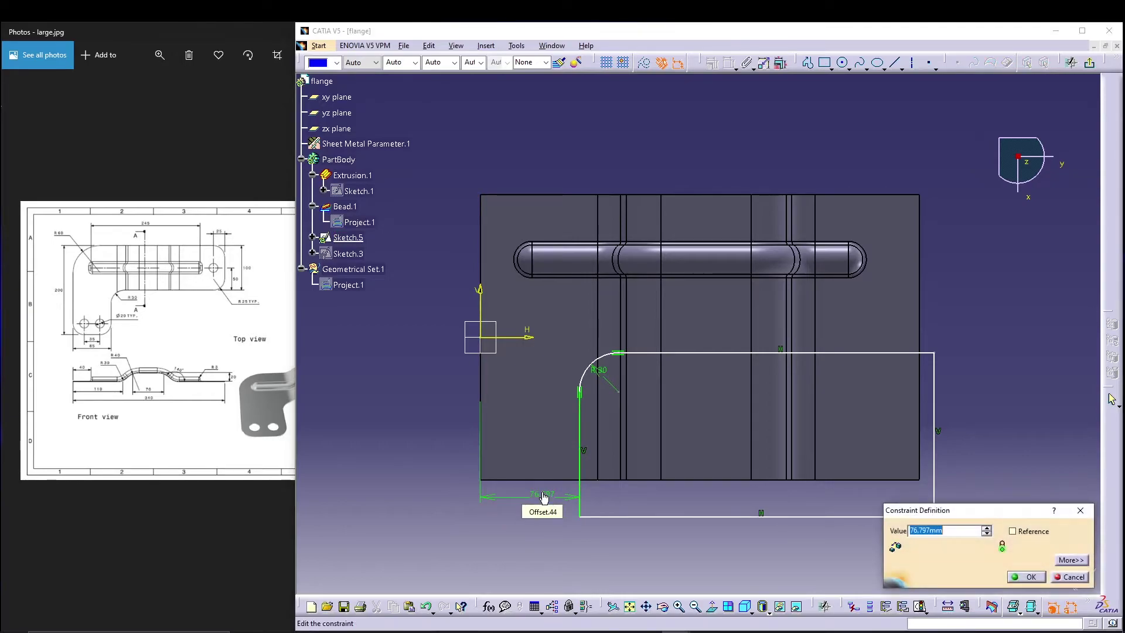
{"action": "type", "text": "85"}
{"action": "key", "text": "Return"}
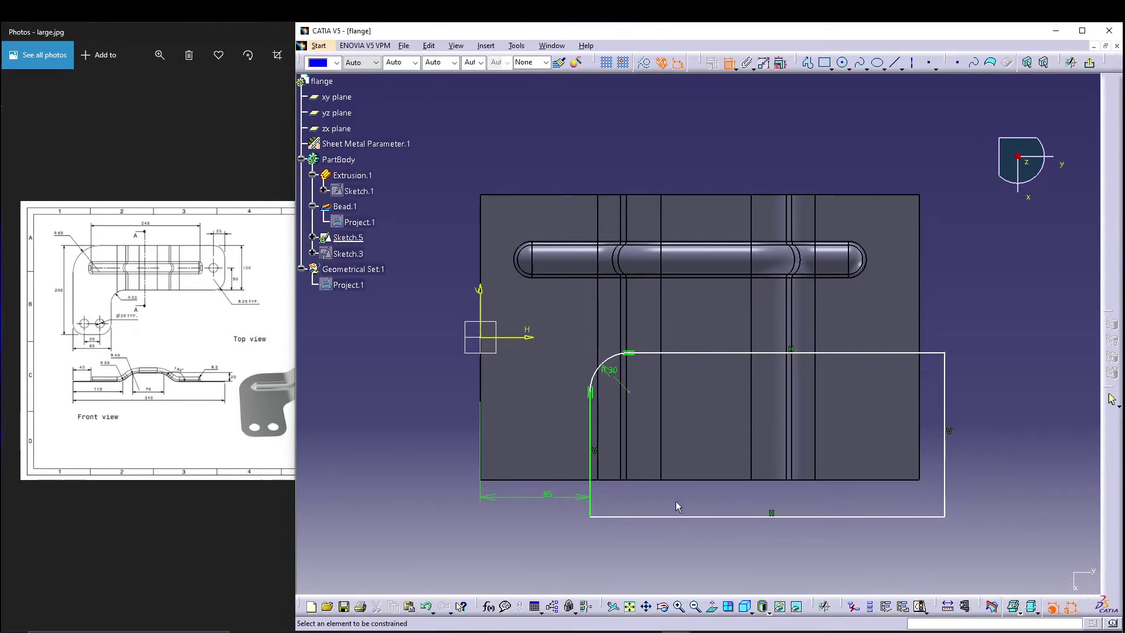
- Make the rectangle's bottom and right sides coincident with the sheet's lower and right edges
{"action": "left_click", "coordinate": [713, 515]}
{"action": "left_click", "coordinate": [725, 480]}
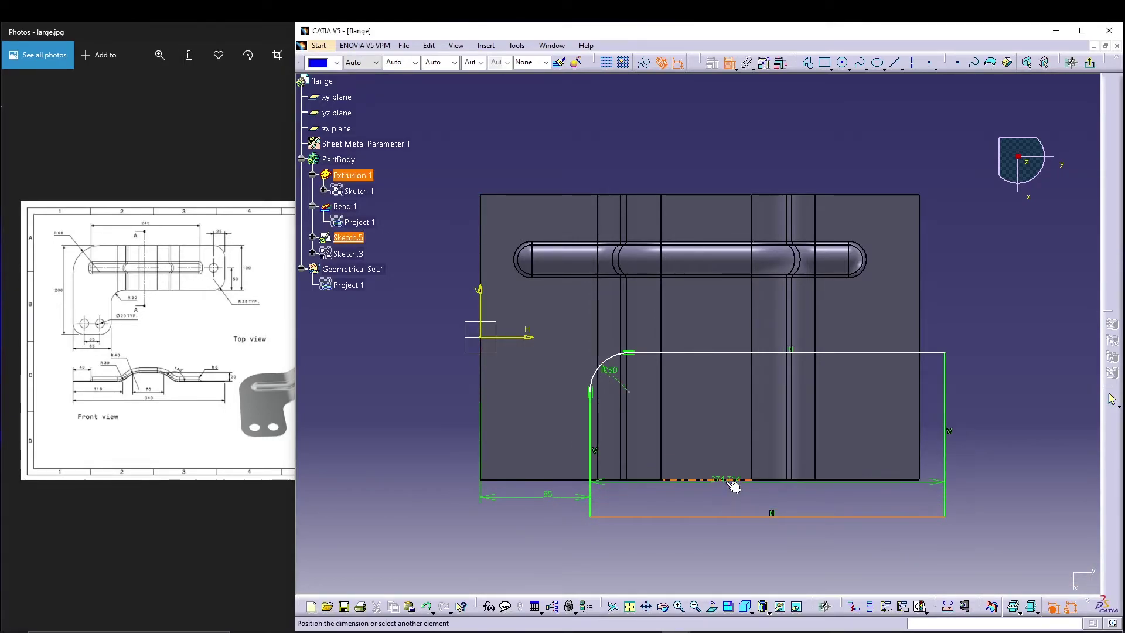
{"action": "right_click", "coordinate": [727, 498]}
{"action": "left_click", "coordinate": [762, 447]}
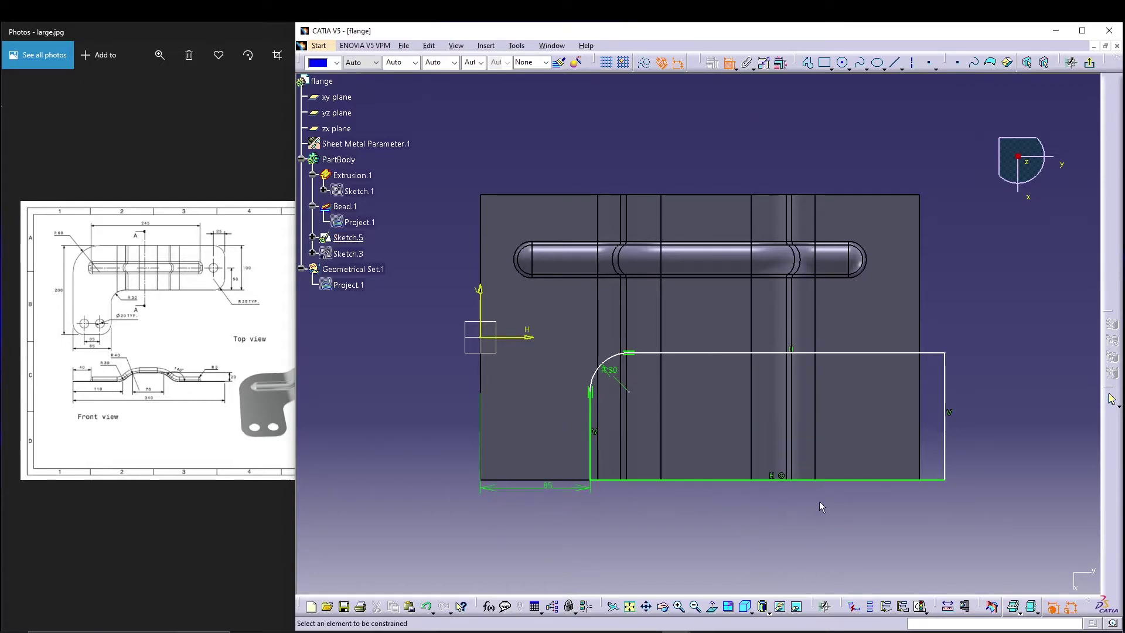
{"action": "left_click", "coordinate": [945, 420]}
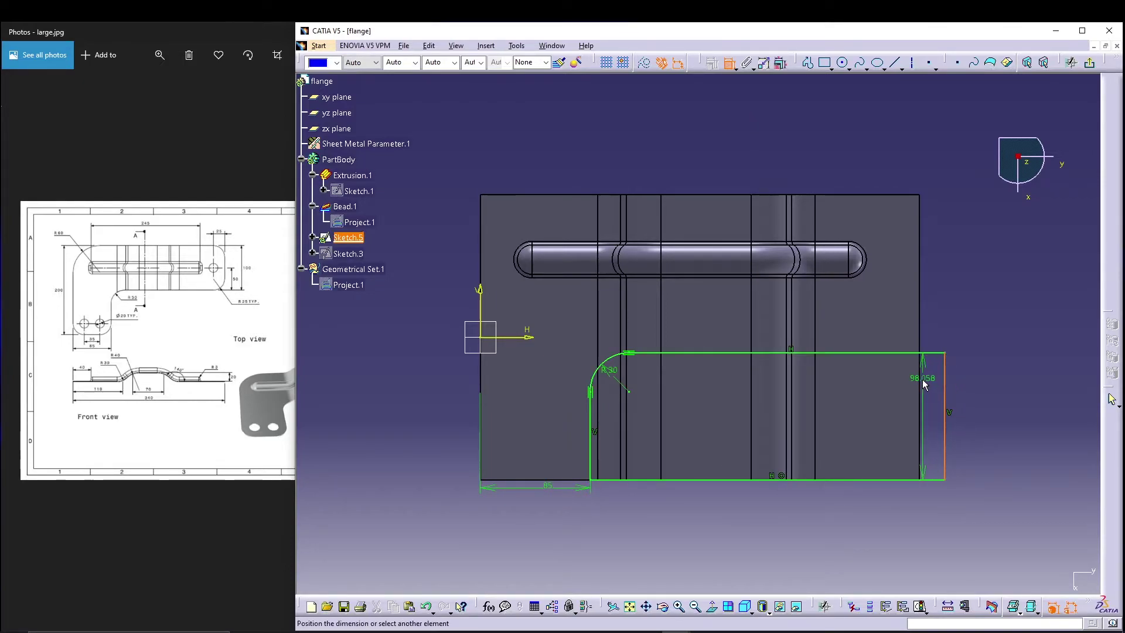
{"action": "left_click", "coordinate": [920, 378]}
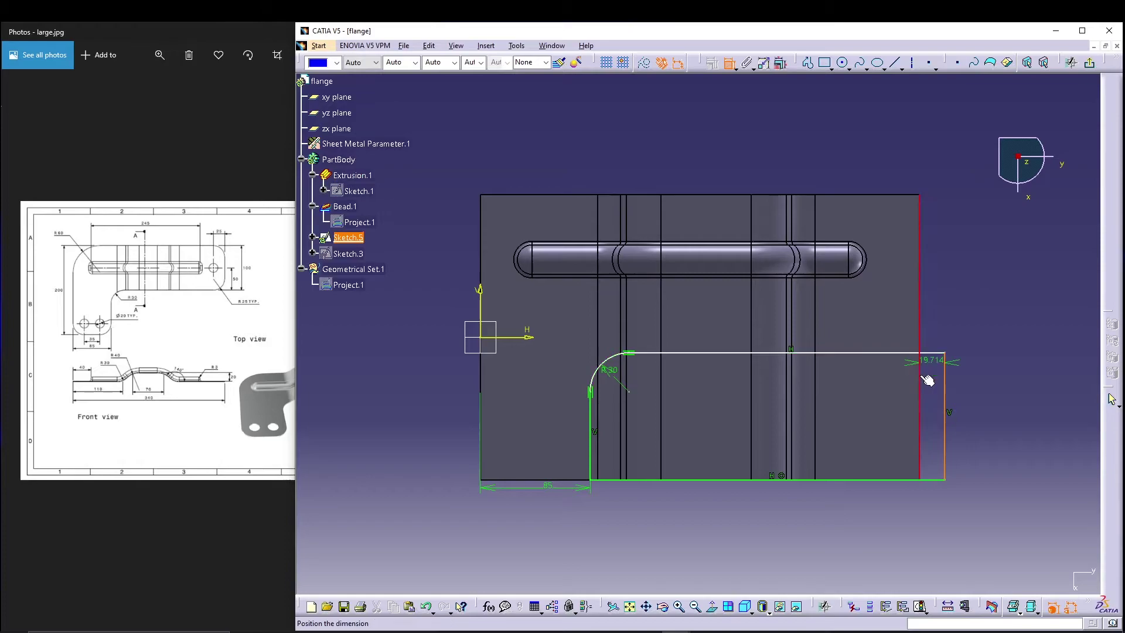
{"action": "right_click", "coordinate": [985, 302]}
{"action": "left_click", "coordinate": [996, 394]}
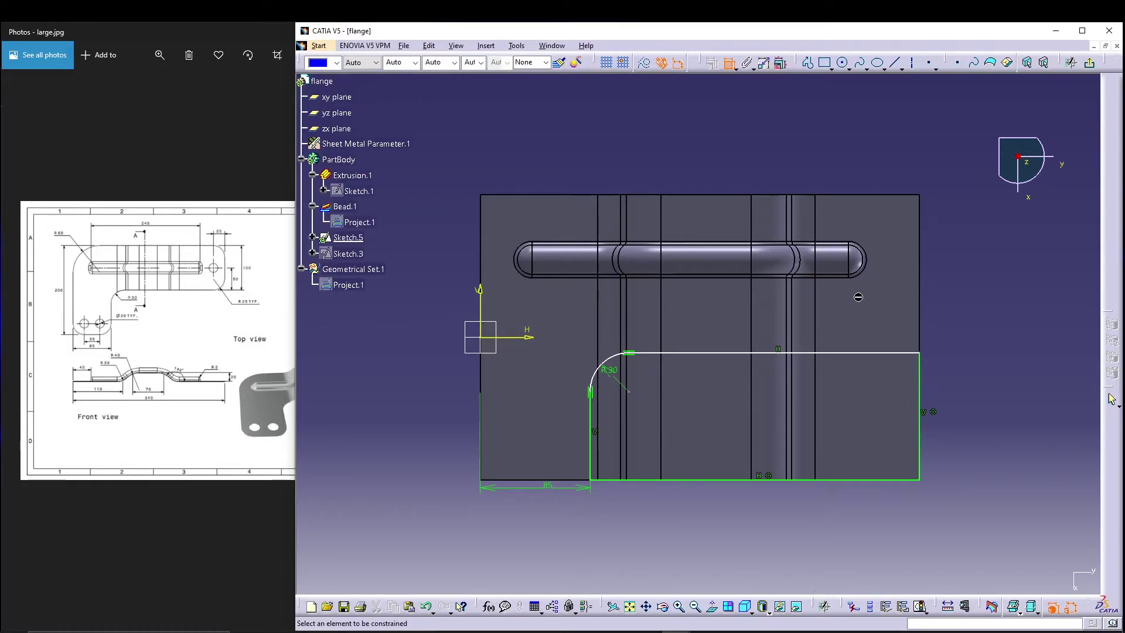
- Constrain the rectangle's top side to 100 mm from the sheet's upper edge and exit the sketch
{"action": "left_click", "coordinate": [882, 195]}
{"action": "left_click", "coordinate": [901, 350]}
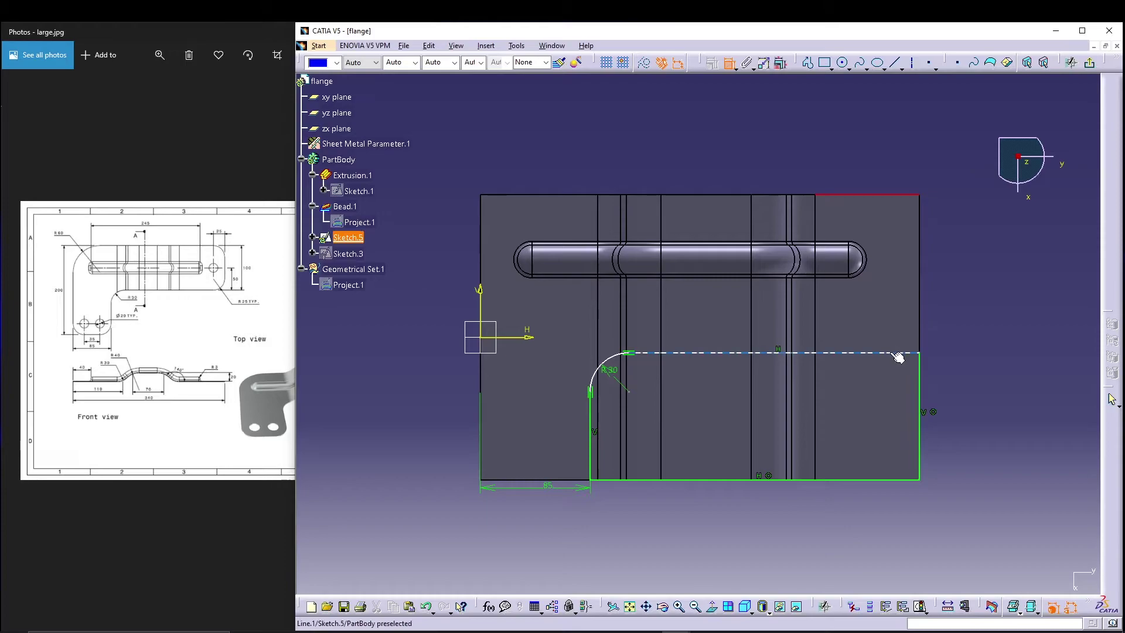
{"action": "left_click", "coordinate": [956, 322]}
{"action": "double_click", "coordinate": [958, 322]}
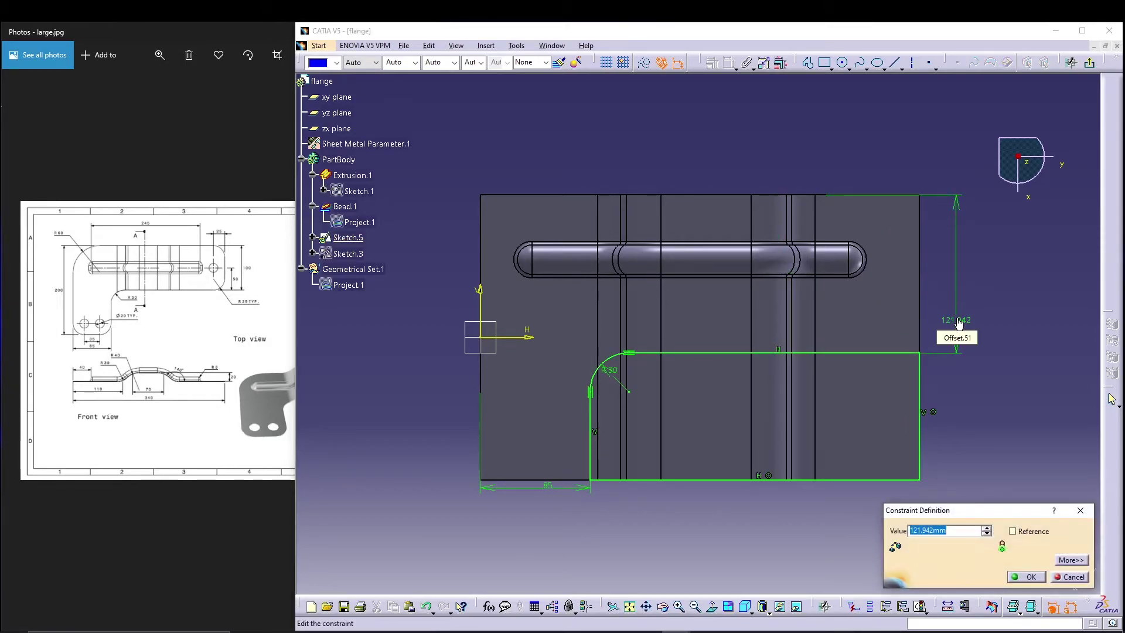
{"action": "type", "text": "100"}
{"action": "key", "text": "Return"}
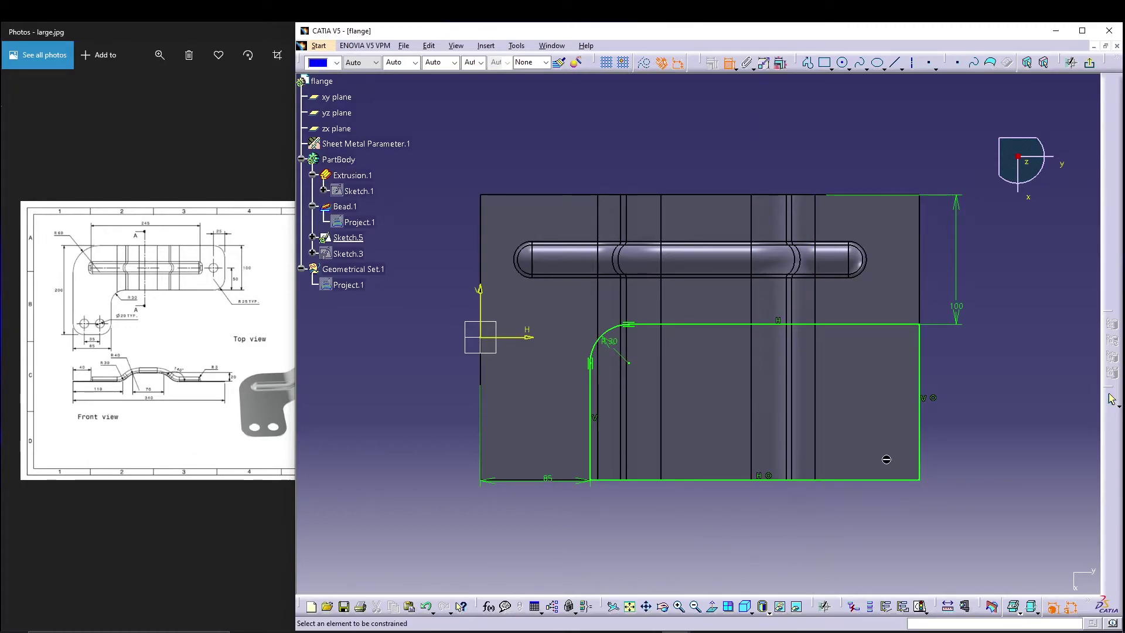
{"action": "left_click", "coordinate": [1090, 63]}
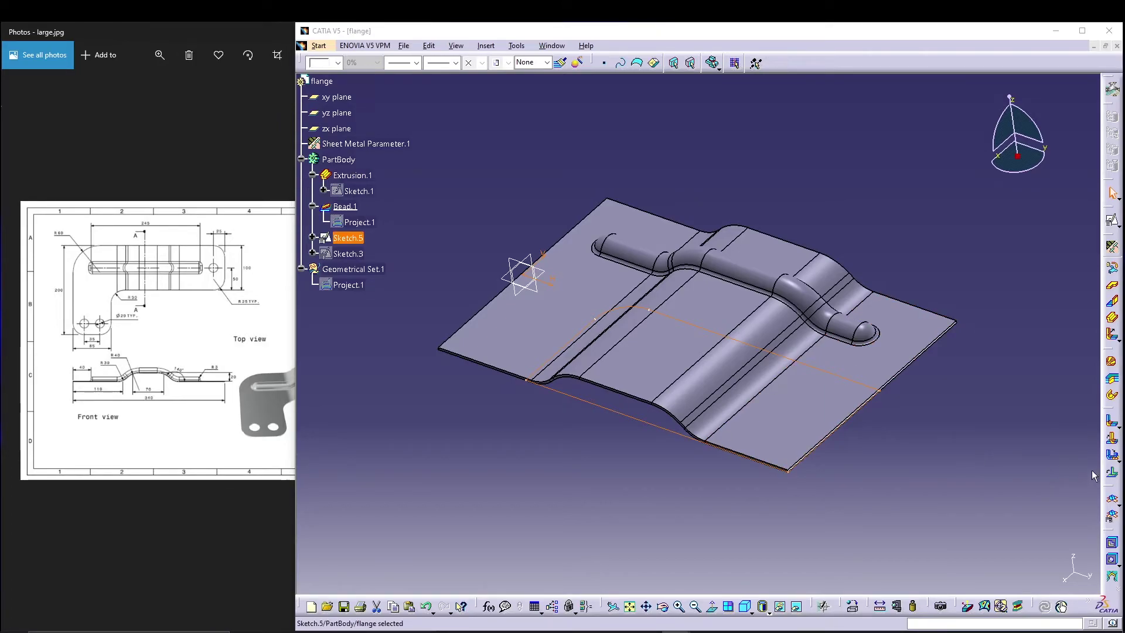
- Cut the sheet with the L-shape rectangle sketch as a Sheetmetal standard cutout, with the end limit Up to next
{"action": "left_click", "coordinate": [1111, 543]}
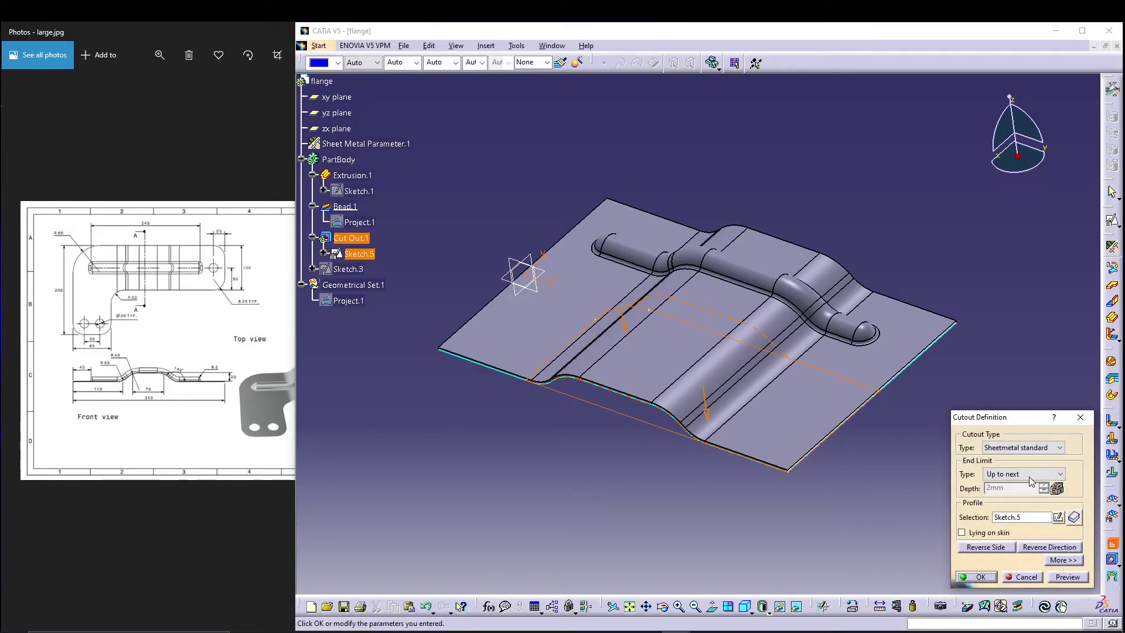
{"action": "left_click", "coordinate": [1063, 577]}
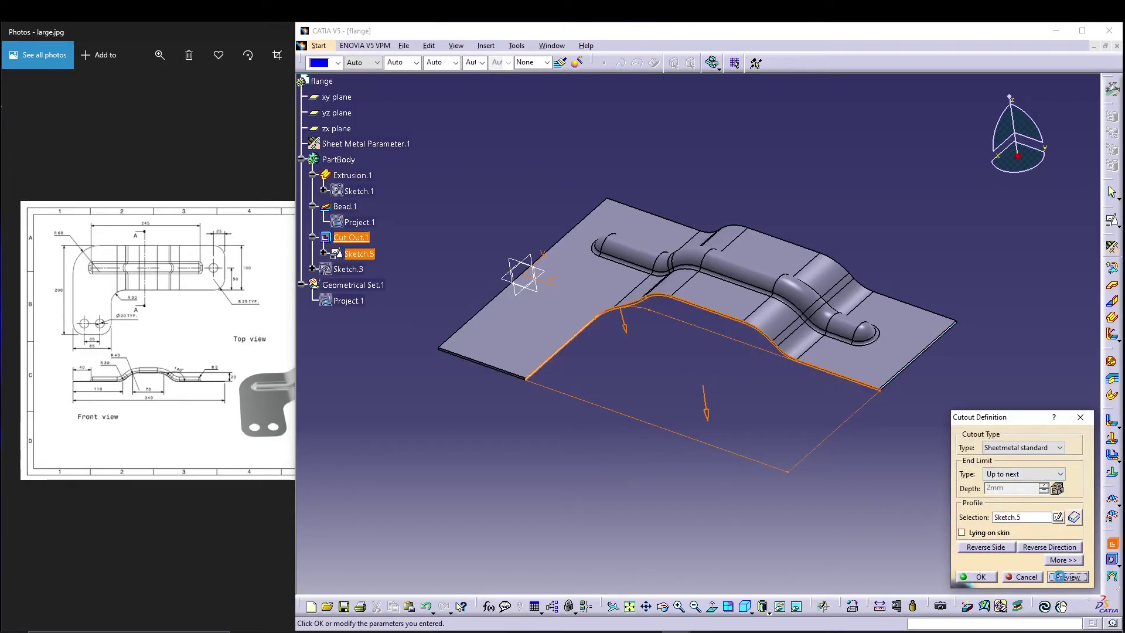
{"action": "left_click", "coordinate": [980, 578]}
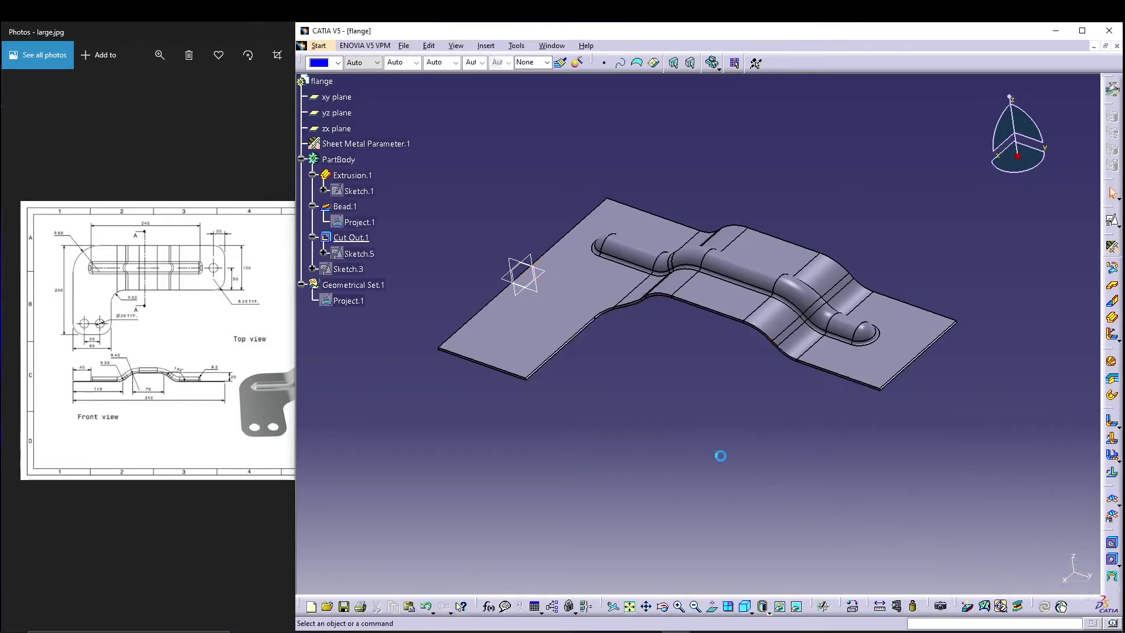
{"action": "middle_click_drag", "start_coordinate": [596, 439], "coordinate": [716, 498]}
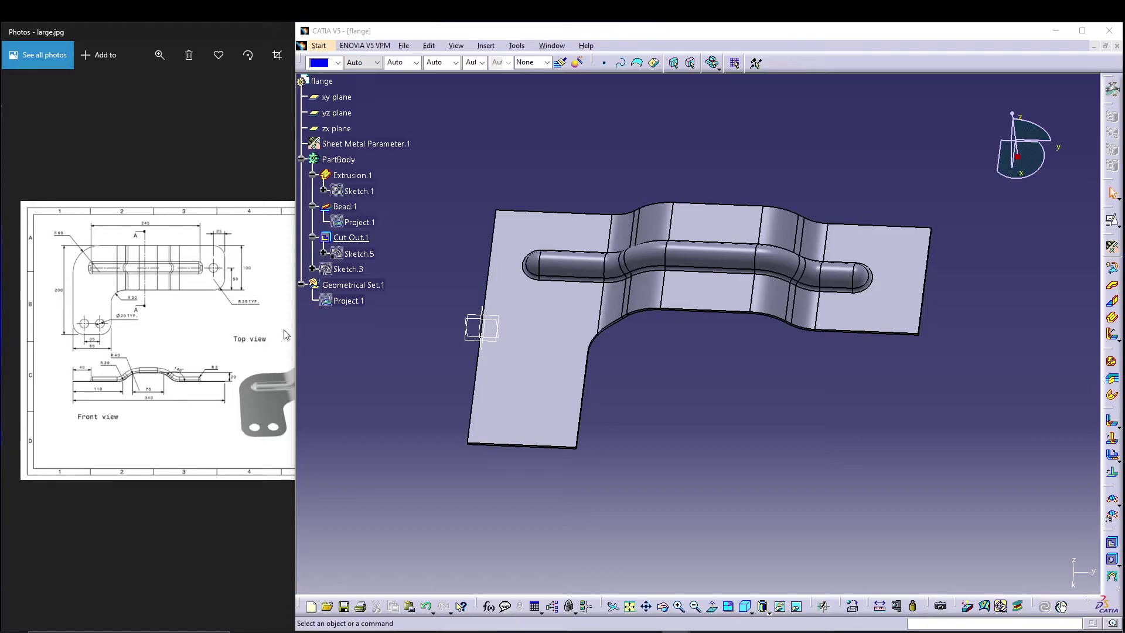
{"action": "left_click", "coordinate": [413, 434]}
- Start a sheet metal Corner with 25 mm radius and select the two corner edges at the free end of the short leg
{"action": "left_click", "coordinate": [497, 47]}
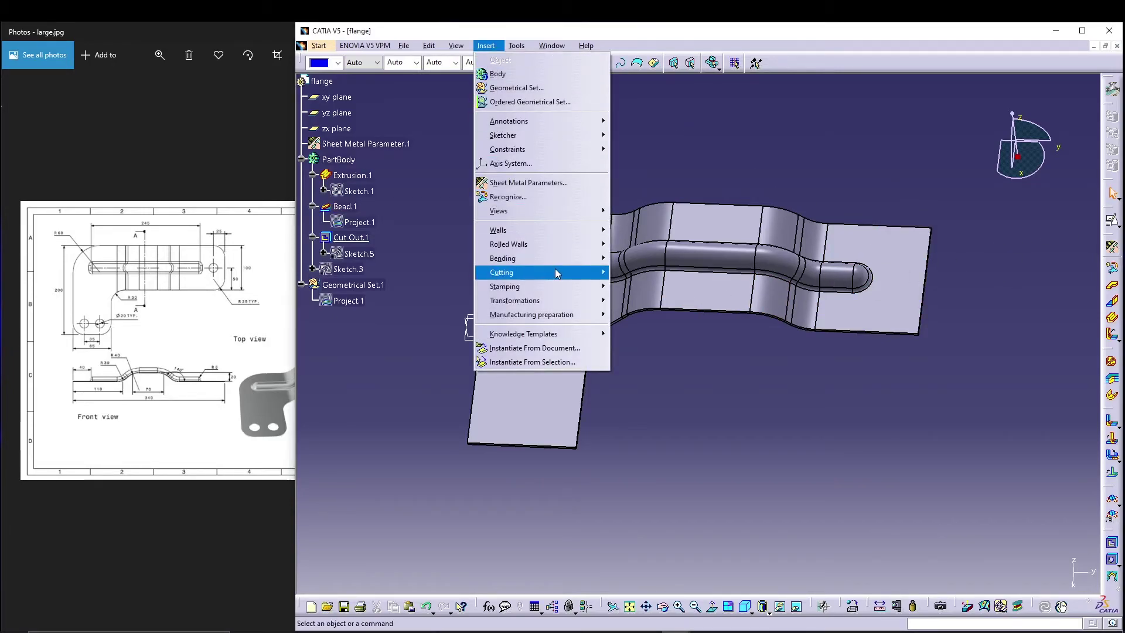
{"action": "mouse_move", "coordinate": [555, 270]}
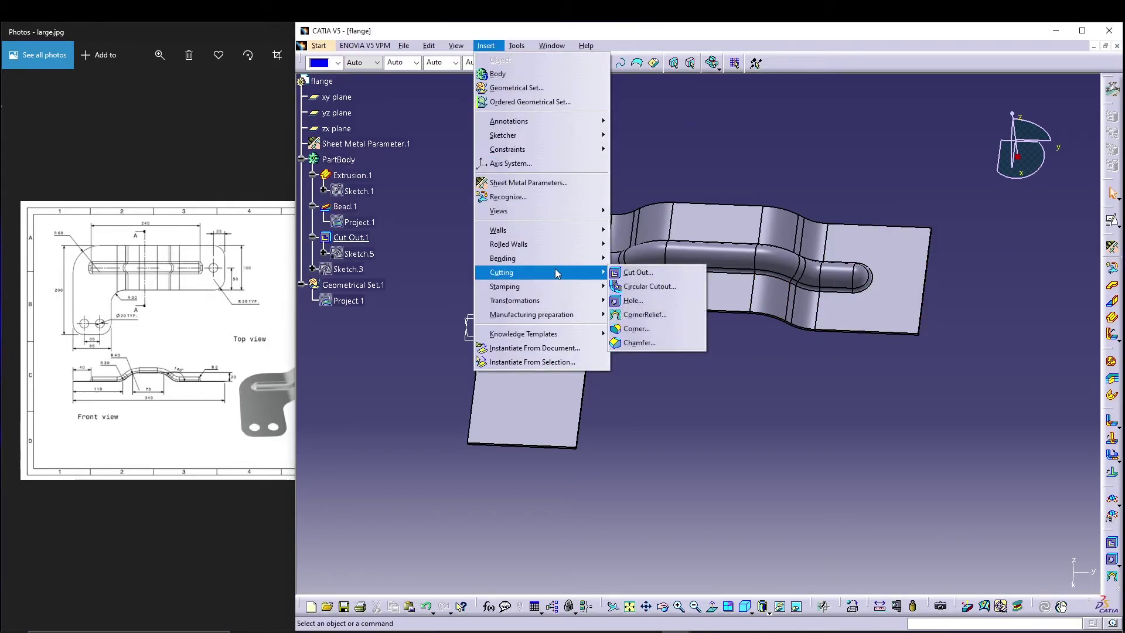
{"action": "left_click", "coordinate": [641, 329]}
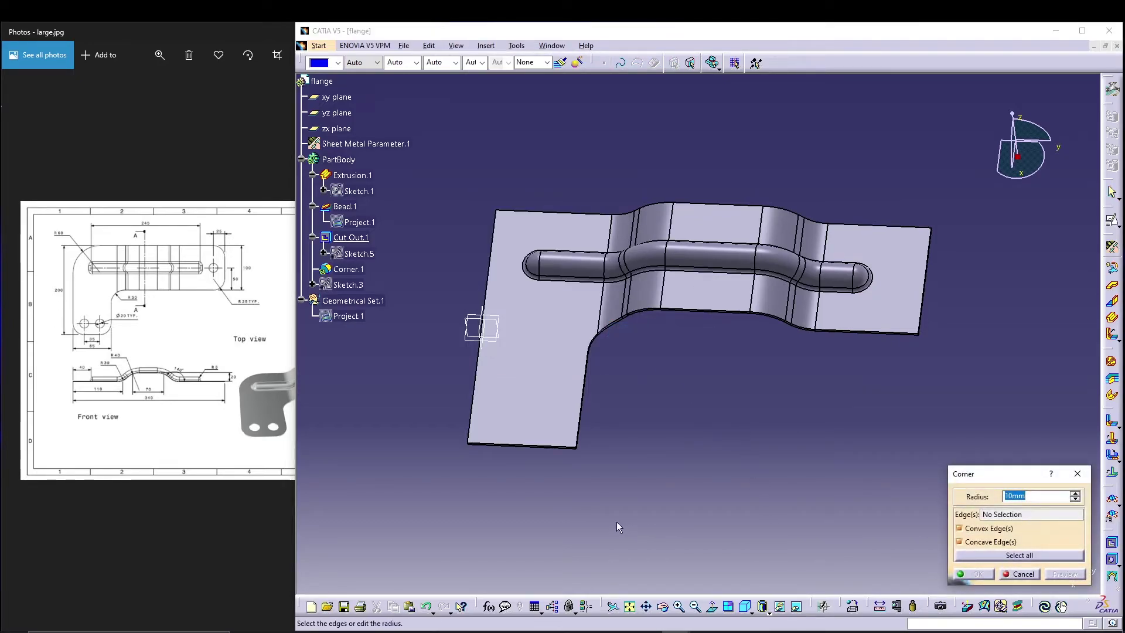
{"action": "middle_click_drag", "start_coordinate": [472, 532], "coordinate": [583, 527]}
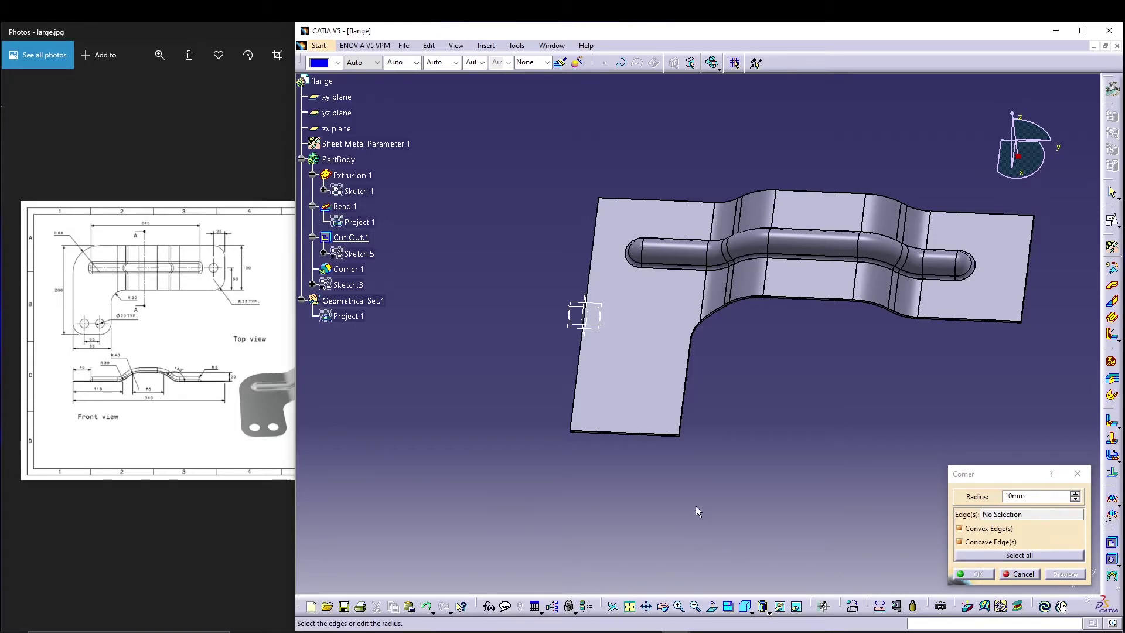
{"action": "middle_click_drag", "start_coordinate": [697, 512], "coordinate": [745, 599], "text": "ctrl"}
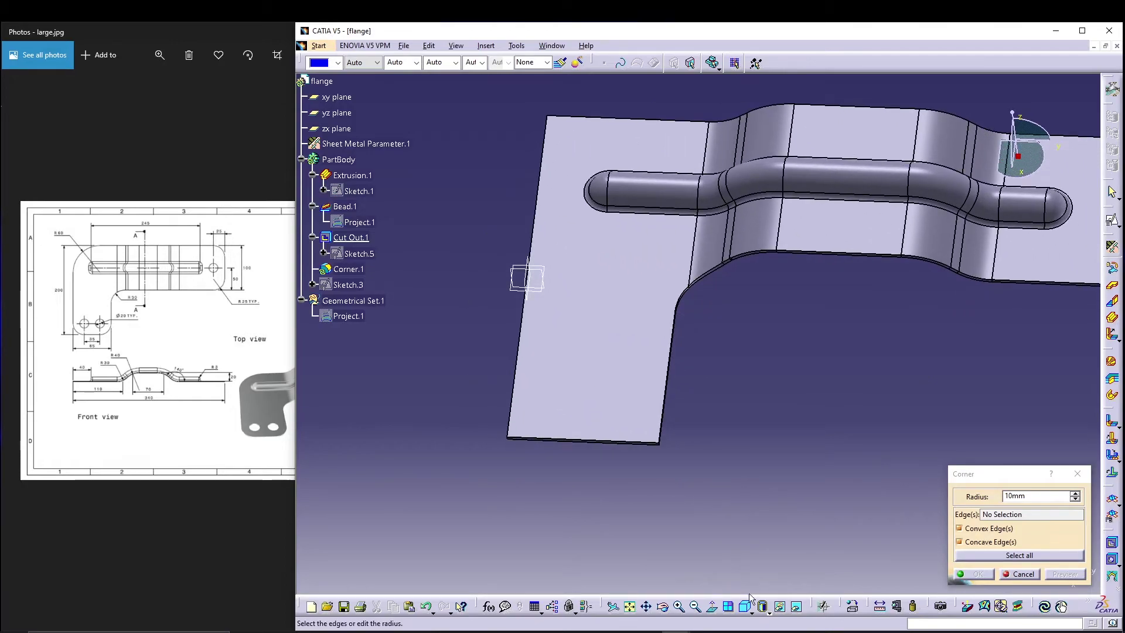
{"action": "double_click", "coordinate": [1003, 497]}
{"action": "type", "text": "25"}
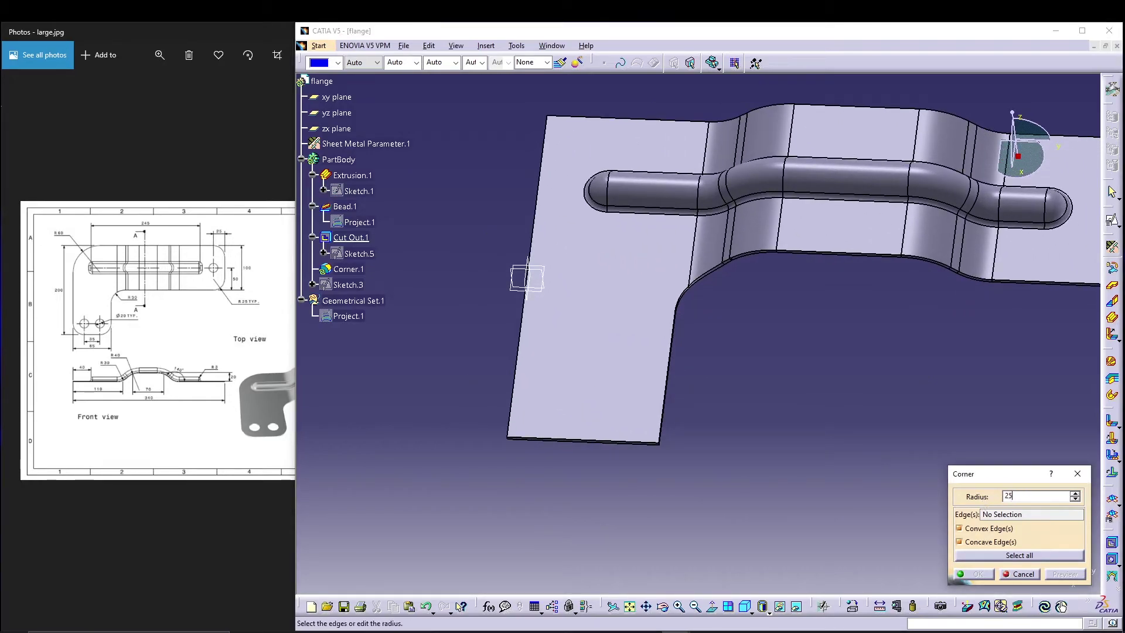
{"action": "middle_click_drag", "start_coordinate": [659, 351], "coordinate": [643, 403], "text": "ctrl"}
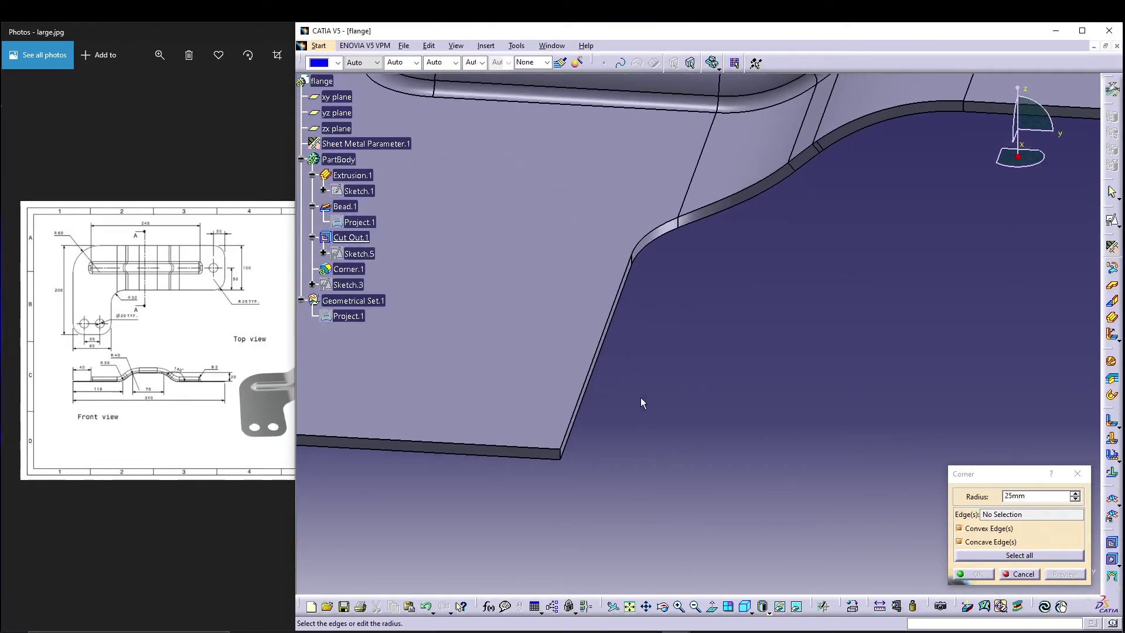
{"action": "left_click", "coordinate": [567, 456]}
{"action": "middle_click_drag", "start_coordinate": [458, 513], "coordinate": [866, 484]}
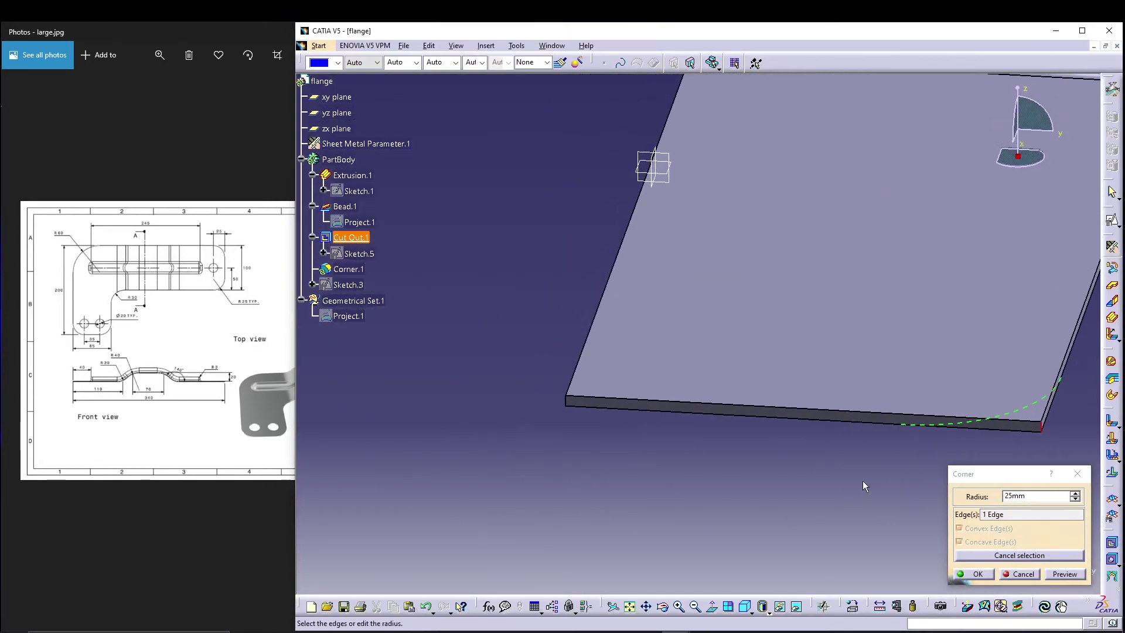
{"action": "left_click", "coordinate": [569, 403]}
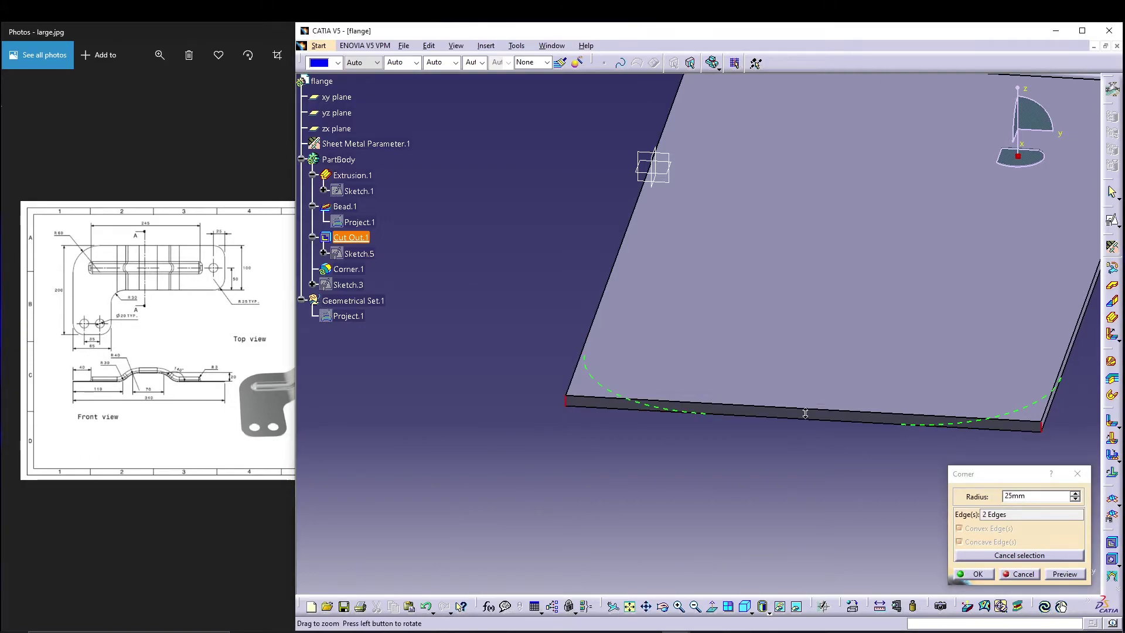
- Add the two corner edges at the free end of the beaded arm to the selection and apply the Corner
{"action": "middle_click_drag", "start_coordinate": [572, 405], "coordinate": [505, 324]}
{"action": "middle_click_drag", "start_coordinate": [899, 324], "coordinate": [808, 337]}
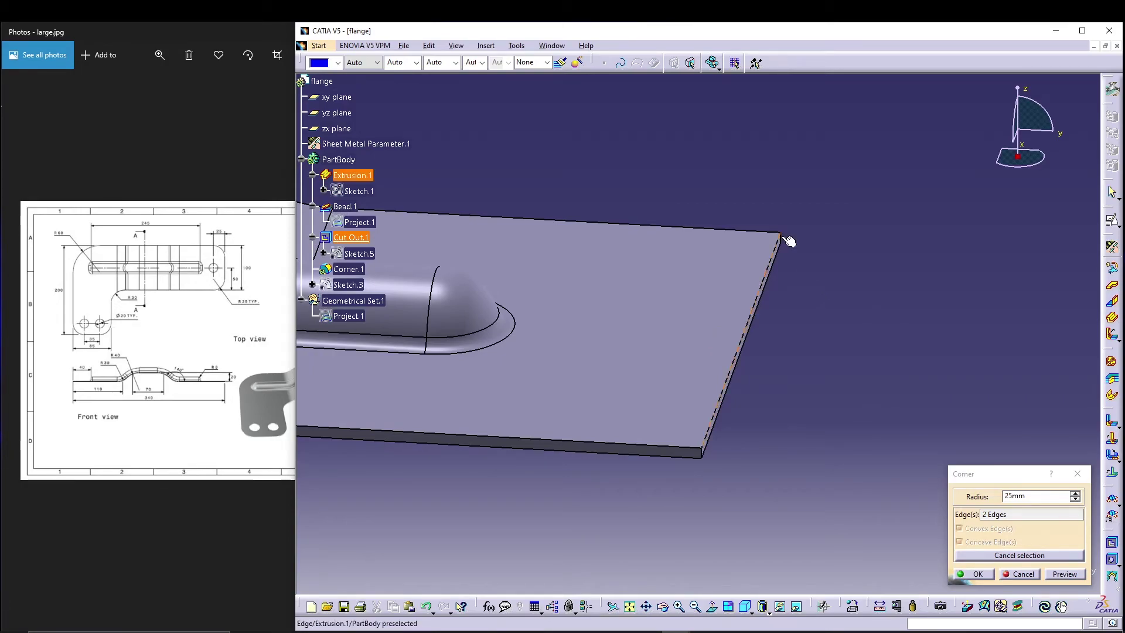
{"action": "mouse_move", "coordinate": [786, 239]}
{"action": "middle_mouse_down"}
{"action": "mouse_move", "coordinate": [845, 247]}
{"action": "mouse_move", "coordinate": [904, 284]}
{"action": "mouse_move", "coordinate": [827, 238]}
{"action": "middle_mouse_up"}
{"action": "left_click", "coordinate": [717, 472]}
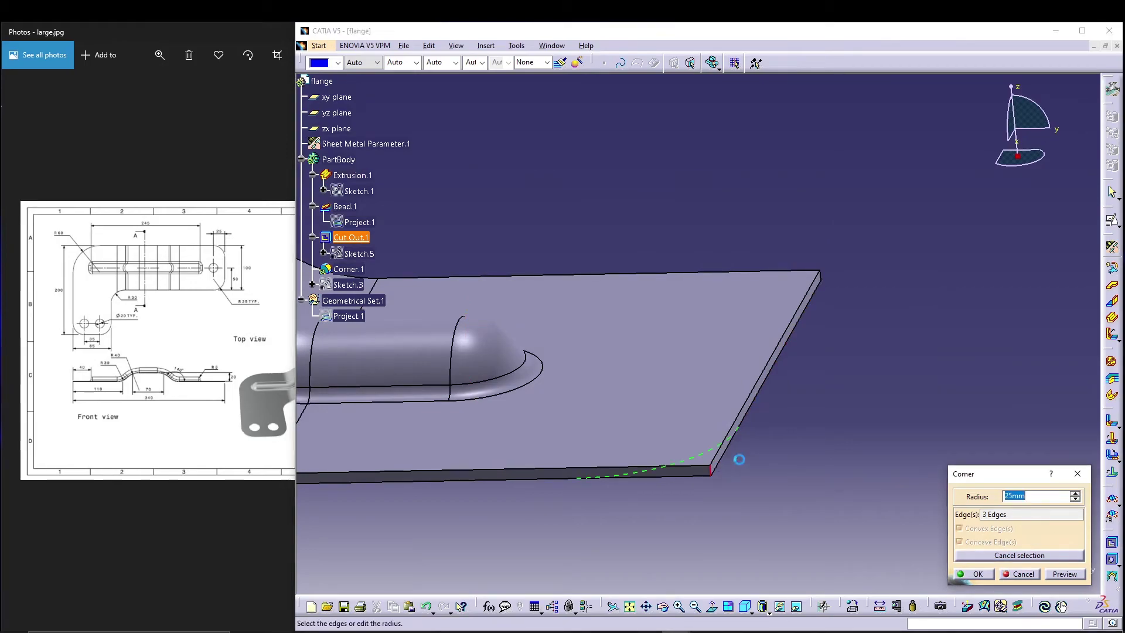
{"action": "mouse_move", "coordinate": [736, 459]}
{"action": "middle_mouse_down"}
{"action": "mouse_move", "coordinate": [743, 428]}
{"action": "mouse_move", "coordinate": [773, 392]}
{"action": "mouse_move", "coordinate": [764, 306]}
{"action": "middle_mouse_up"}
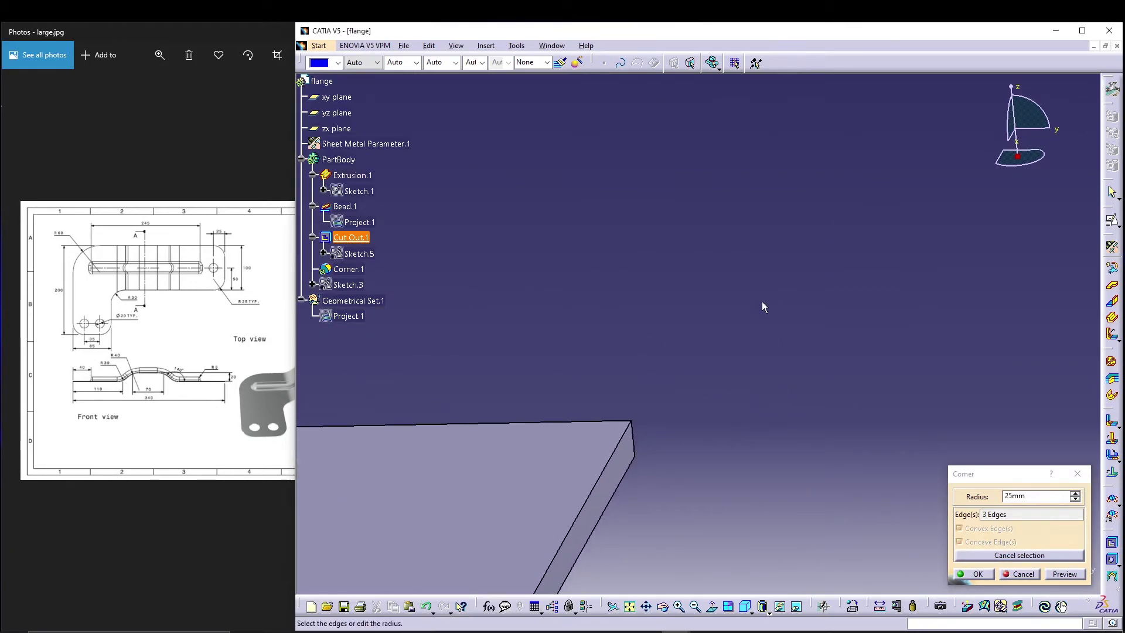
{"action": "left_click", "coordinate": [633, 438]}
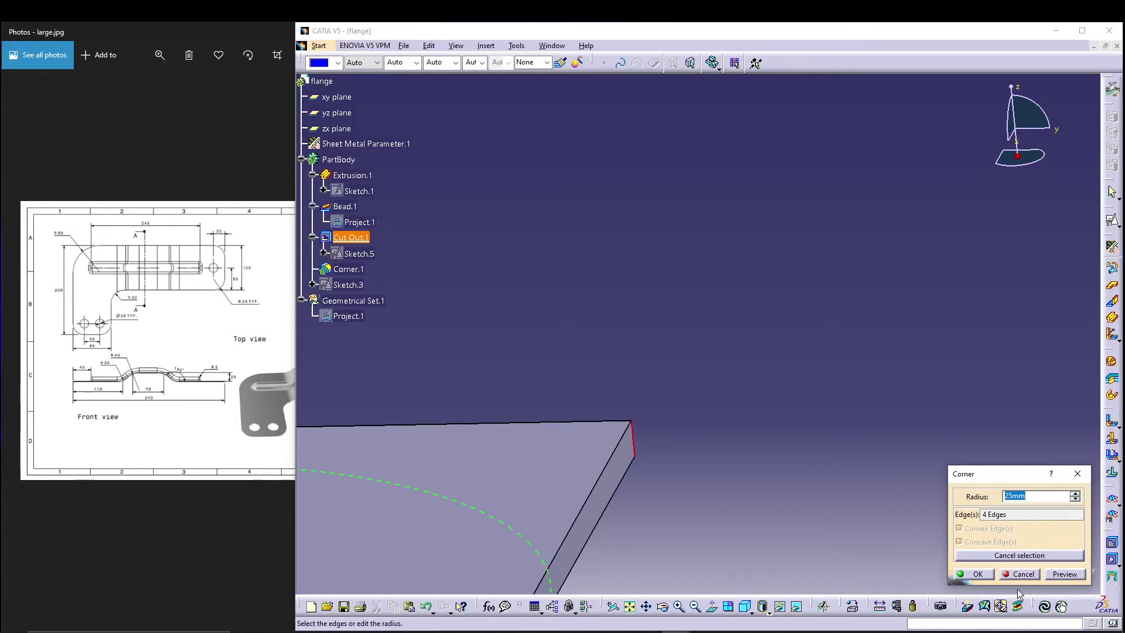
{"action": "left_click", "coordinate": [978, 574]}
{"action": "middle_click_drag", "start_coordinate": [832, 463], "coordinate": [680, 289]}
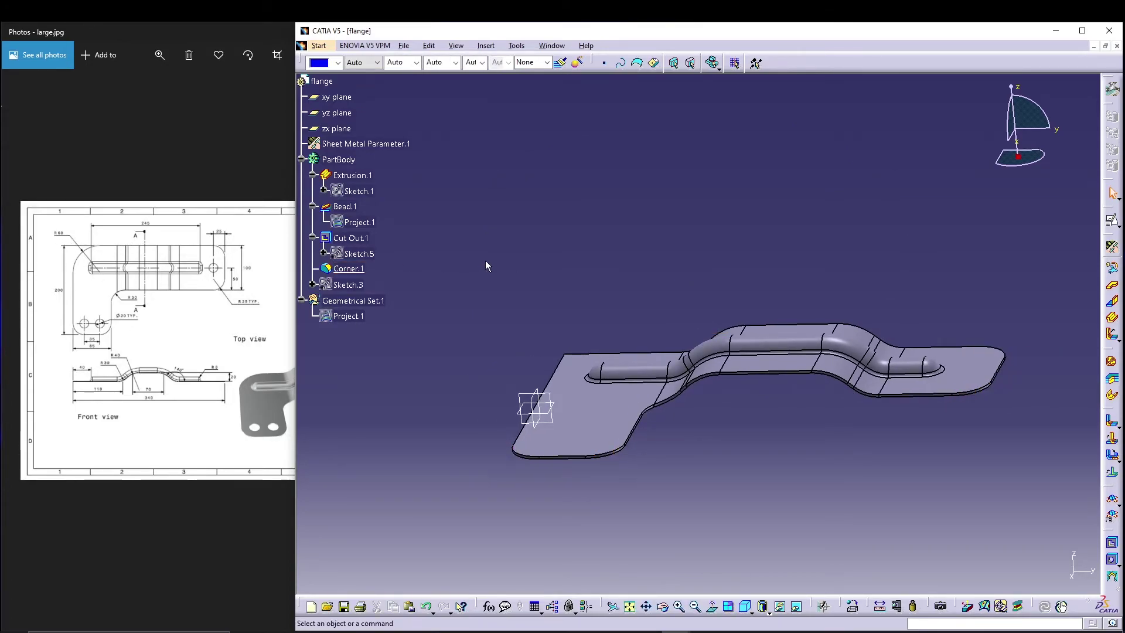
- Round the bracket's outer corner where the leg and beaded arm meet with a Corner of 60 mm radius
{"action": "middle_click_drag", "start_coordinate": [486, 261], "coordinate": [739, 404]}
{"action": "left_click", "coordinate": [486, 46]}
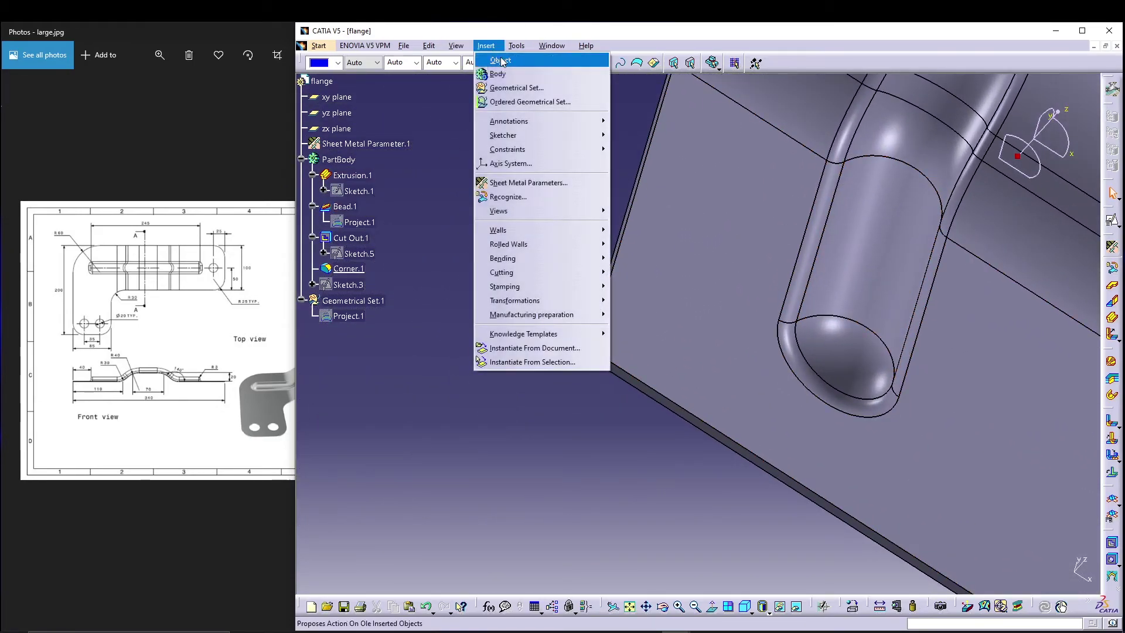
{"action": "mouse_move", "coordinate": [604, 260]}
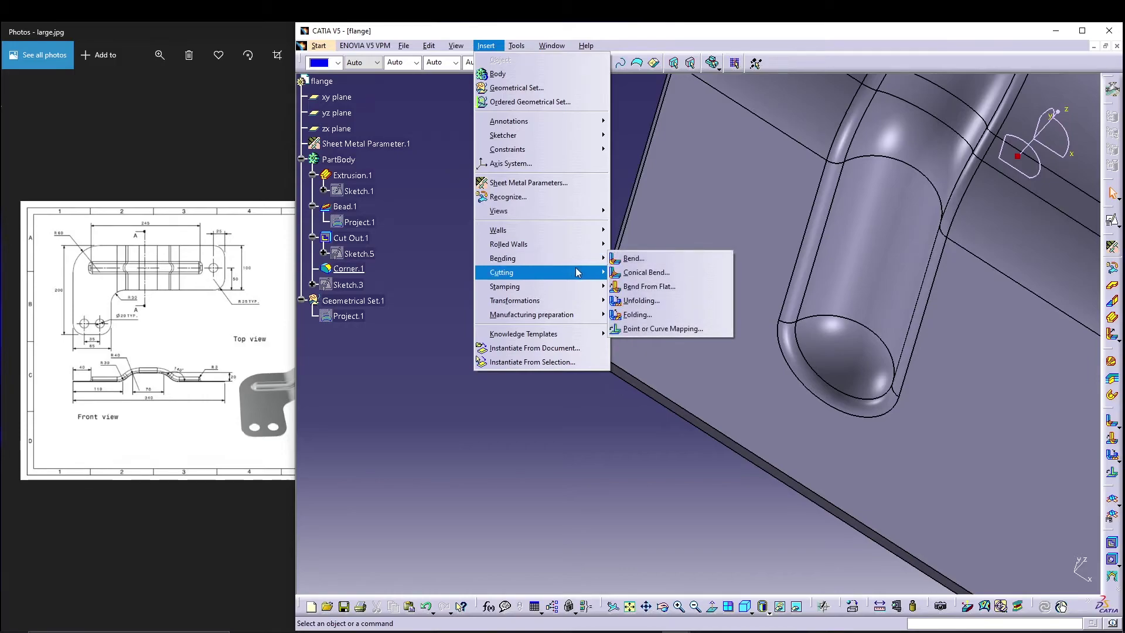
{"action": "left_click", "coordinate": [645, 325]}
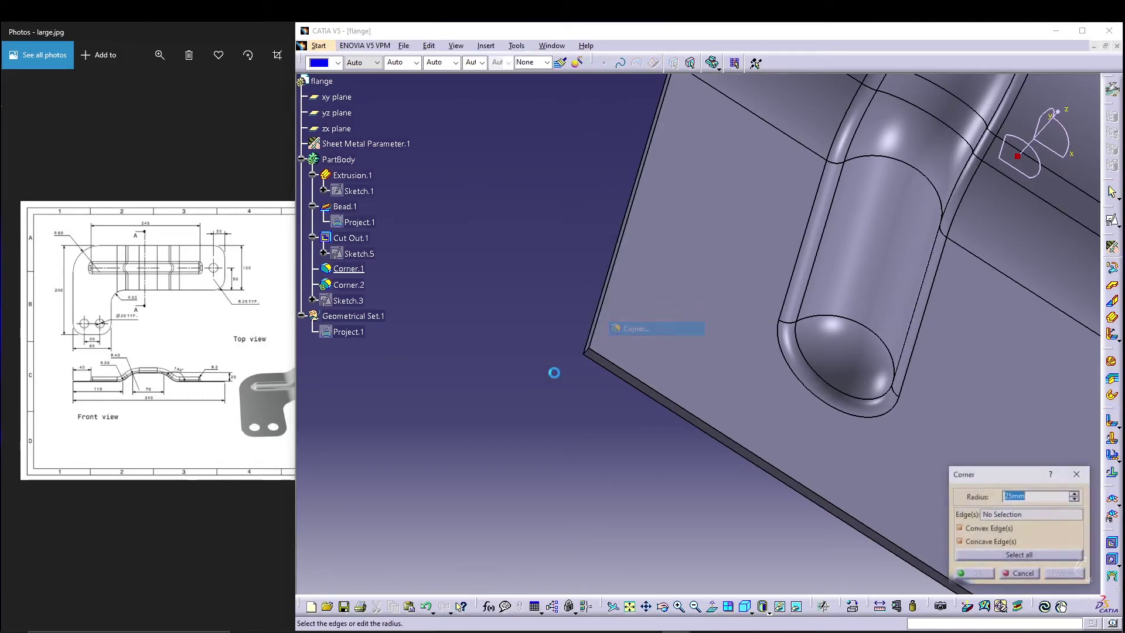
{"action": "left_click", "coordinate": [583, 355]}
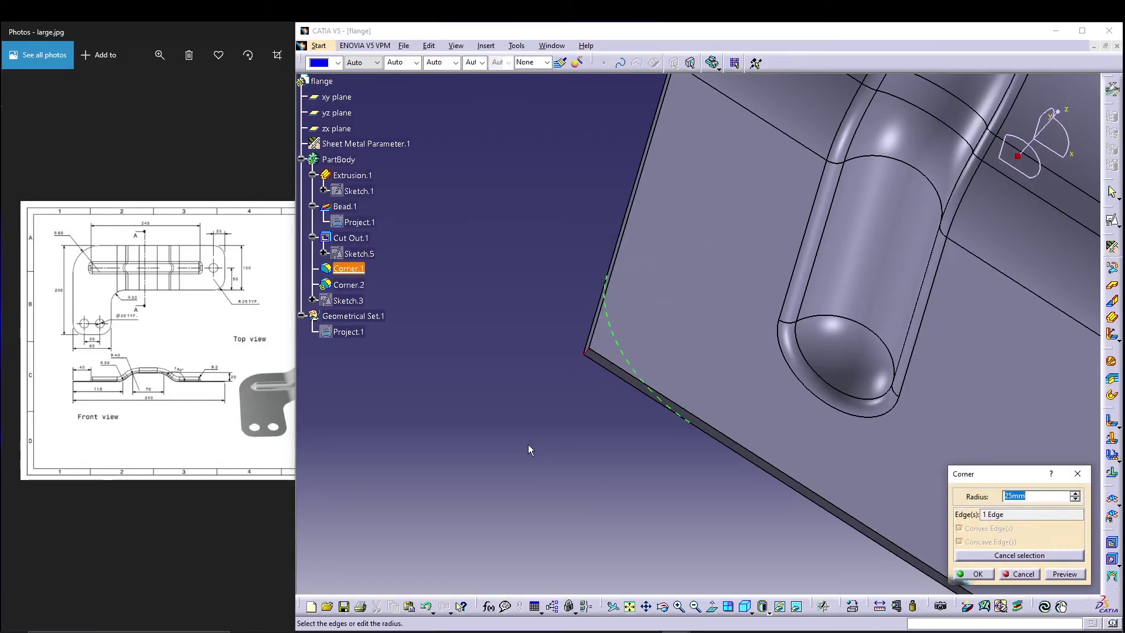
{"action": "type", "text": "60"}
{"action": "key", "text": "Return"}
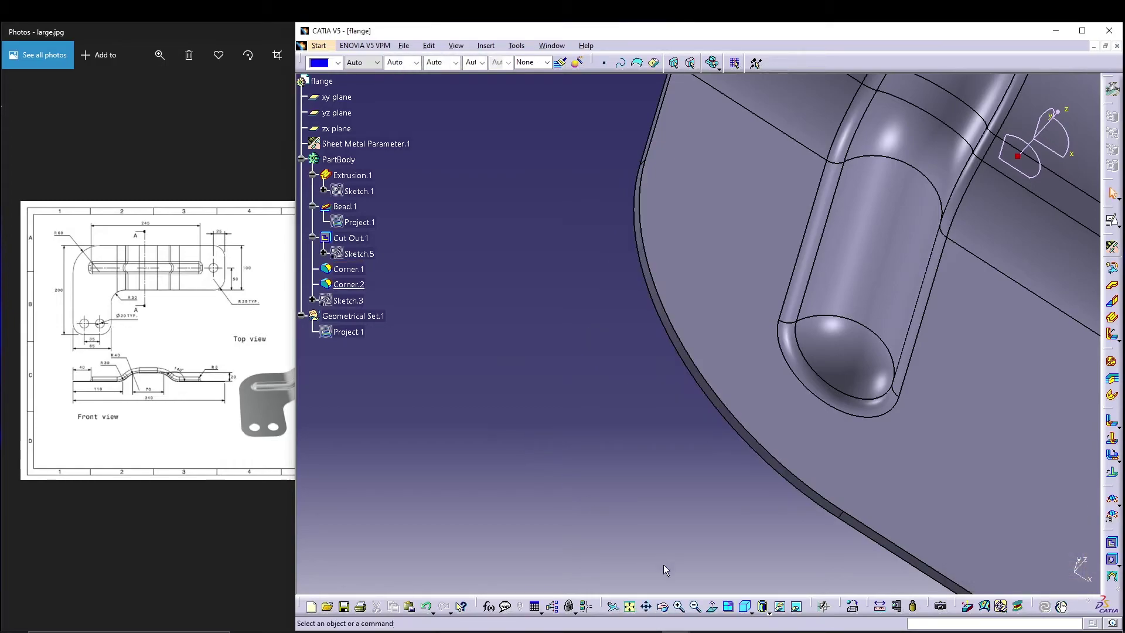
{"action": "left_click", "coordinate": [744, 606]}
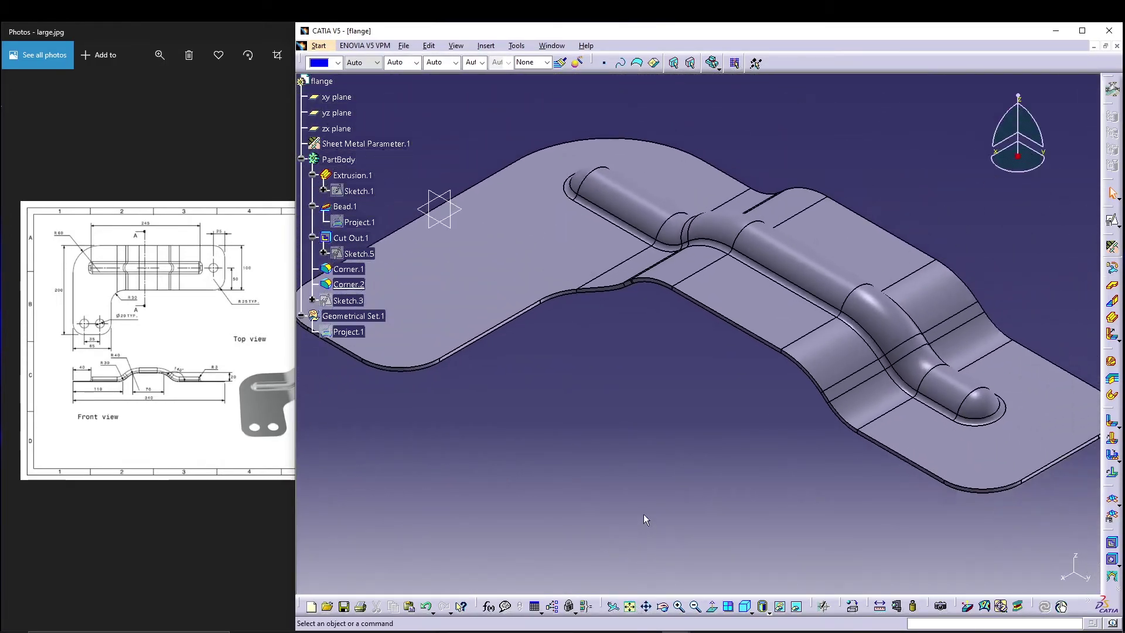
{"action": "middle_click_drag", "start_coordinate": [650, 401], "coordinate": [678, 432]}
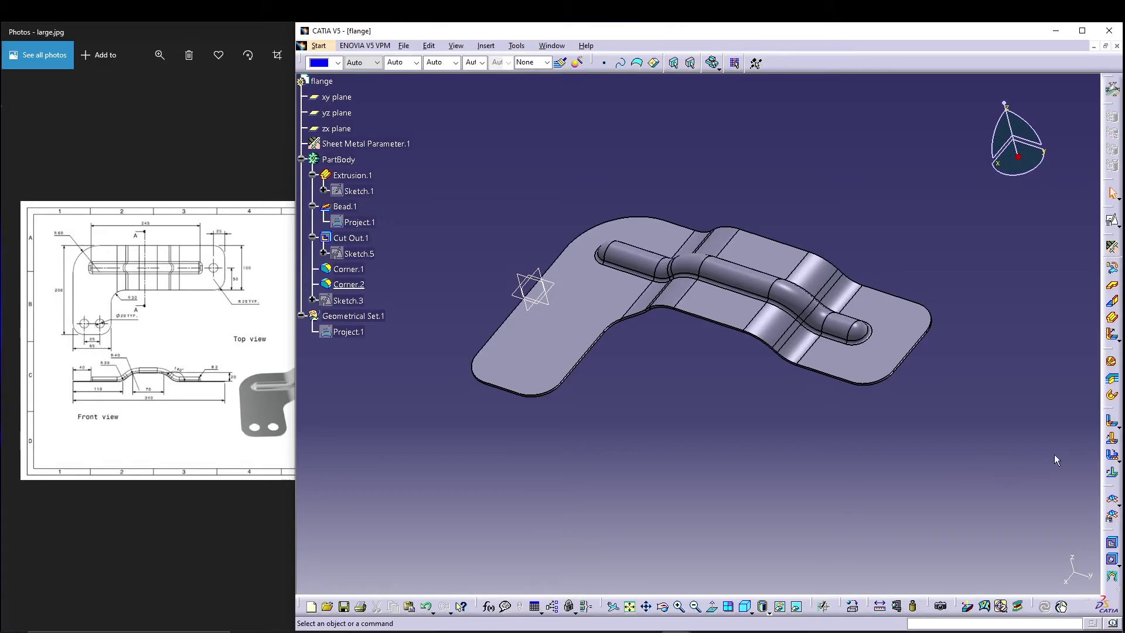
- Place a hole on the flat face at the beaded arm's free end, with 20 mm diameter and Up To Next extension
{"action": "left_click", "coordinate": [102, 342]}
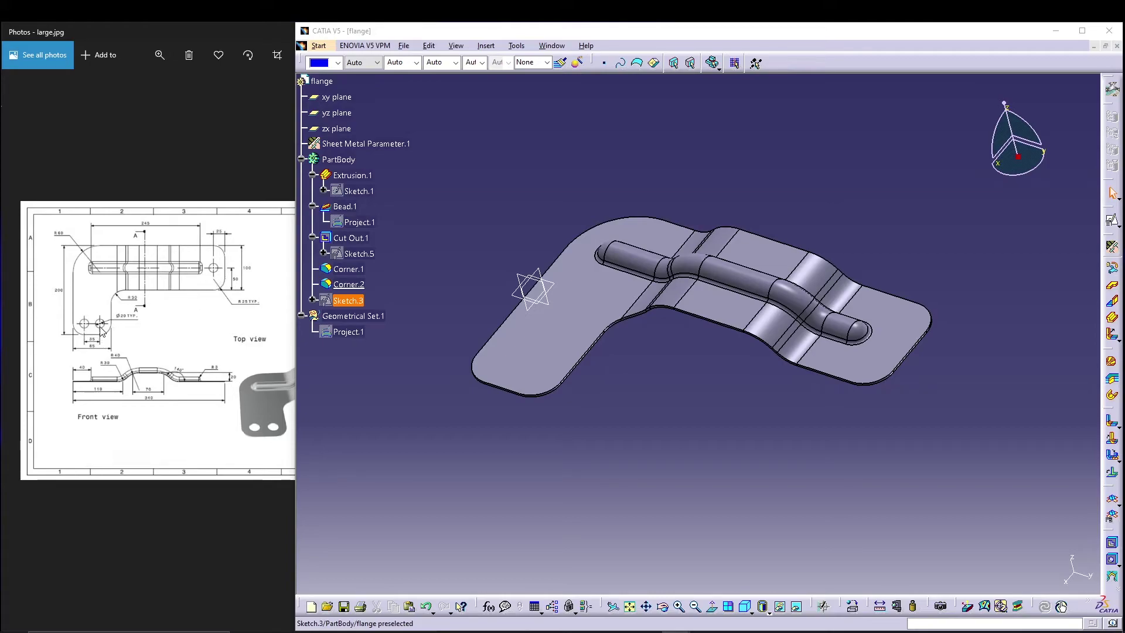
{"action": "left_click", "coordinate": [586, 433]}
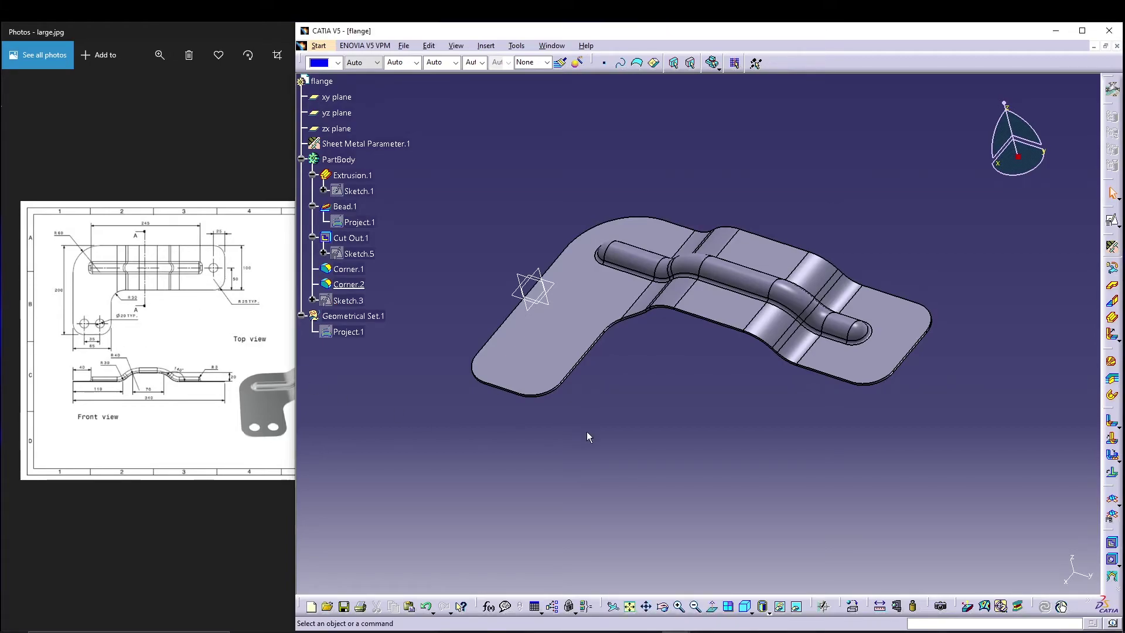
{"action": "middle_click_drag", "start_coordinate": [680, 446], "coordinate": [634, 409]}
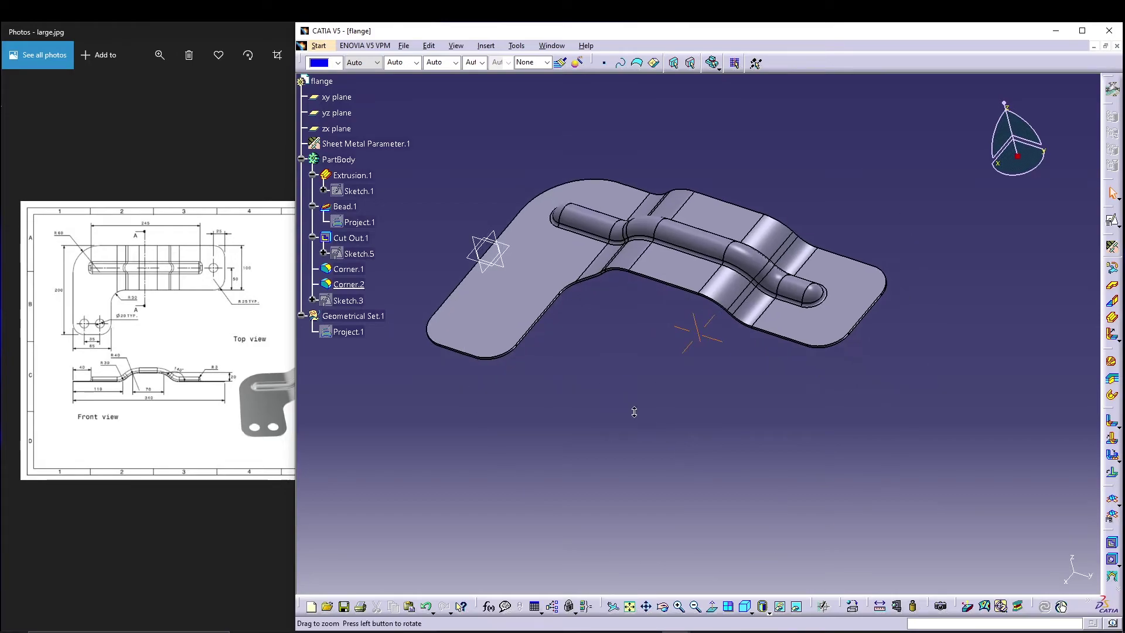
{"action": "left_click", "coordinate": [1112, 560]}
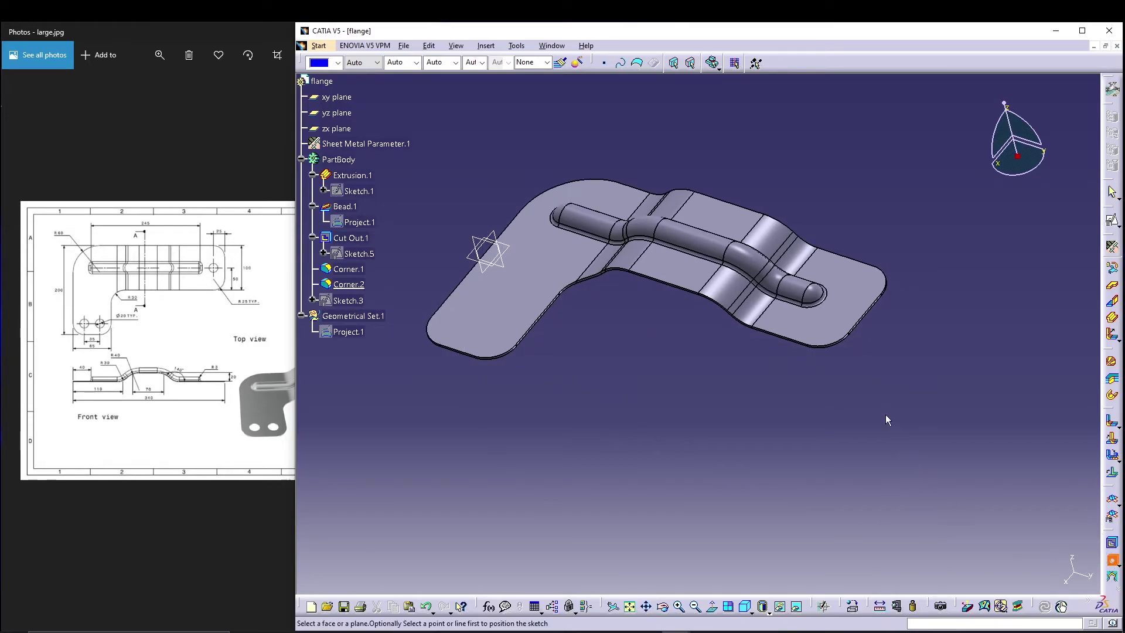
{"action": "left_click", "coordinate": [850, 314]}
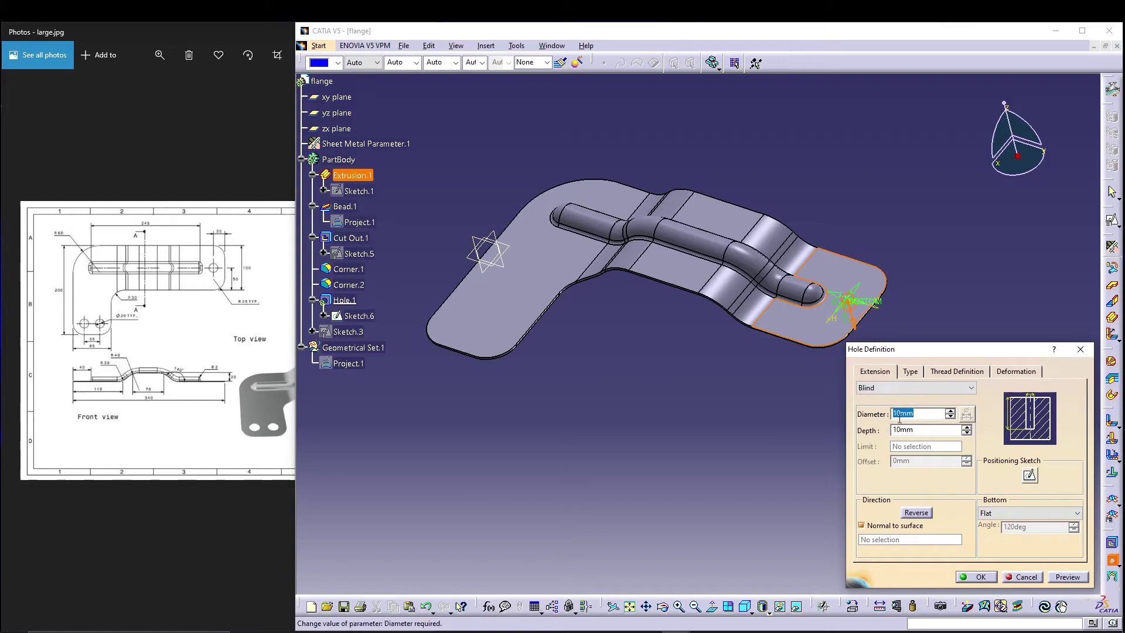
{"action": "type", "text": "20"}
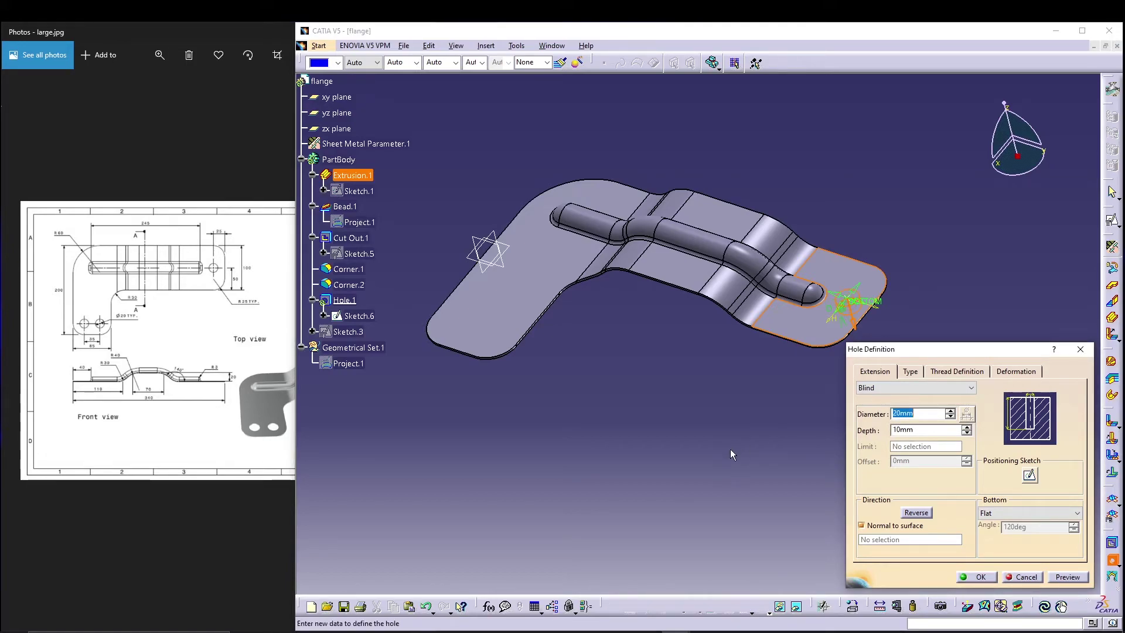
{"action": "left_click", "coordinate": [882, 388]}
{"action": "left_click", "coordinate": [875, 397]}
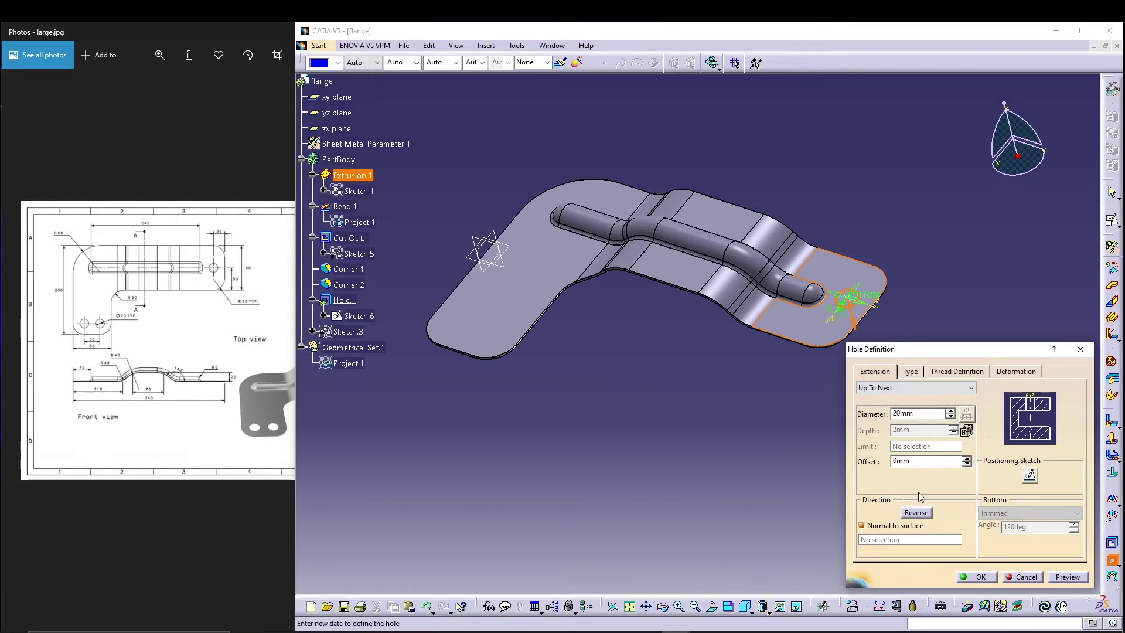
- In the hole's positioning sketch, constrain its centre 50 mm from the beaded arm's outer long edge
{"action": "left_click", "coordinate": [1029, 475]}
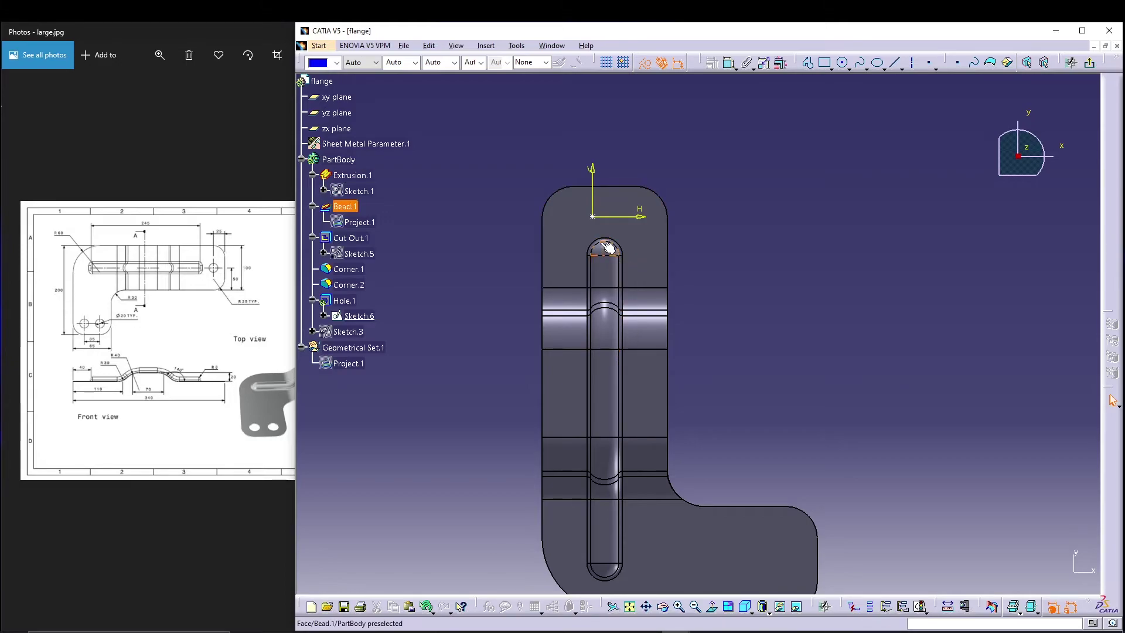
{"action": "left_click", "coordinate": [593, 216]}
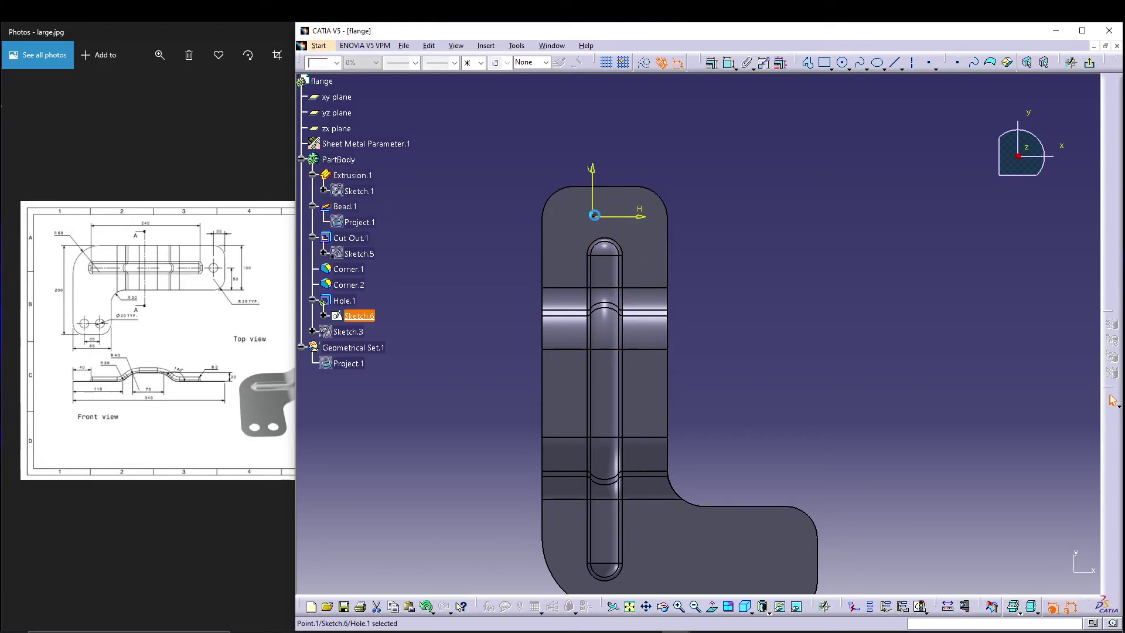
{"action": "left_click", "coordinate": [729, 63]}
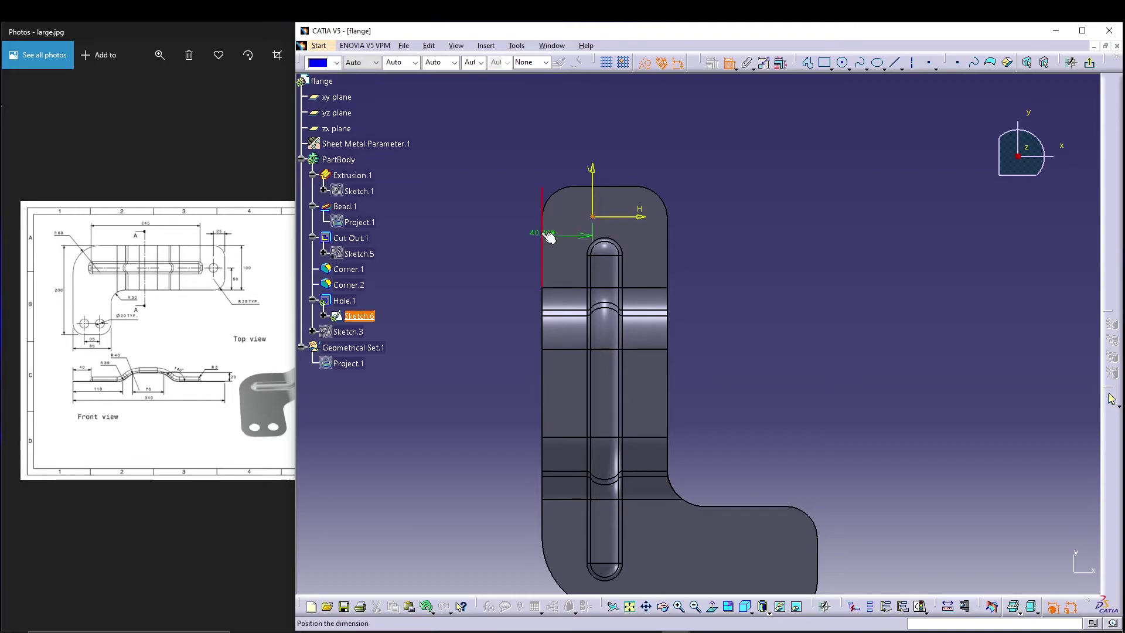
{"action": "left_click", "coordinate": [543, 231]}
{"action": "left_click", "coordinate": [559, 147]}
{"action": "double_click", "coordinate": [557, 146]}
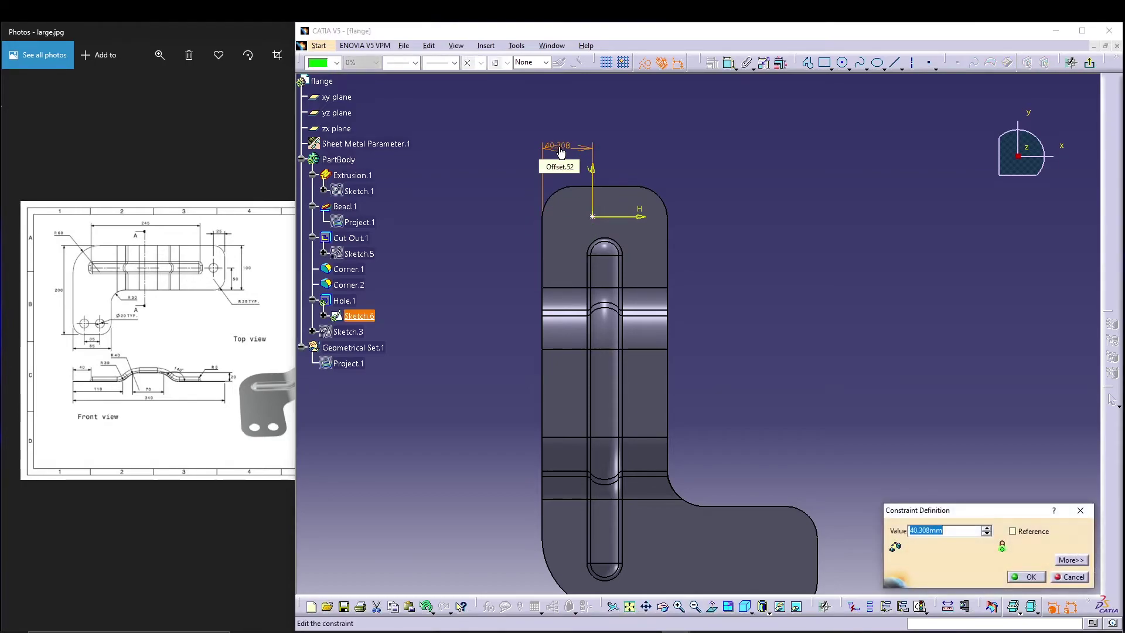
{"action": "type", "text": "50"}
{"action": "key", "text": "Return"}
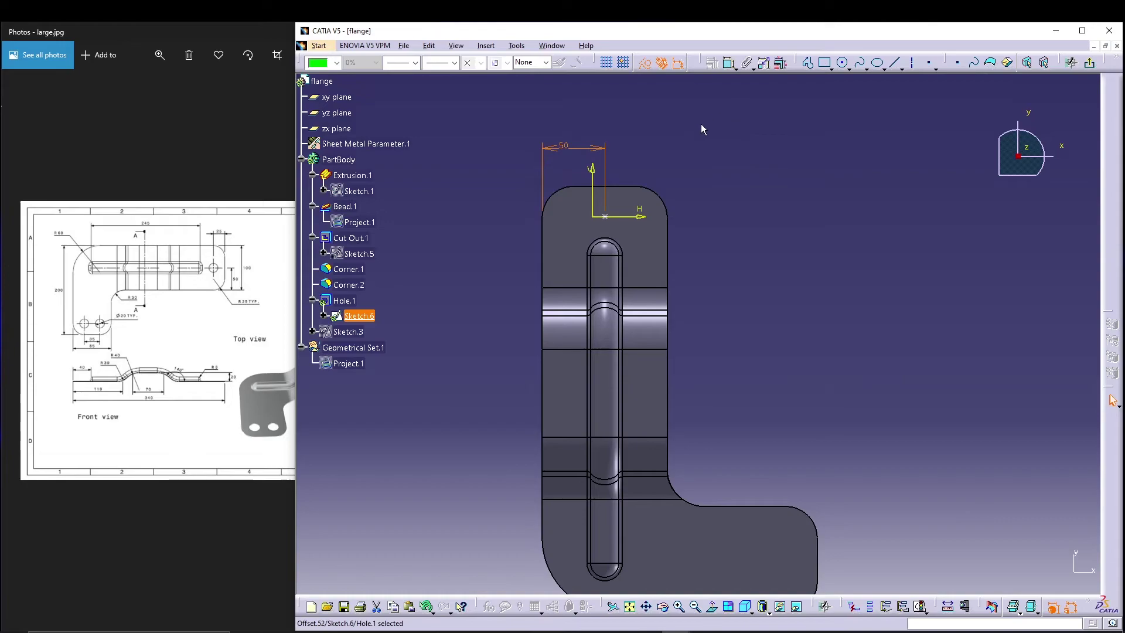
- Constrain the hole centre 25 mm from the beaded arm's end edge and finish the hole
{"action": "left_click", "coordinate": [728, 64]}
{"action": "left_click", "coordinate": [611, 217]}
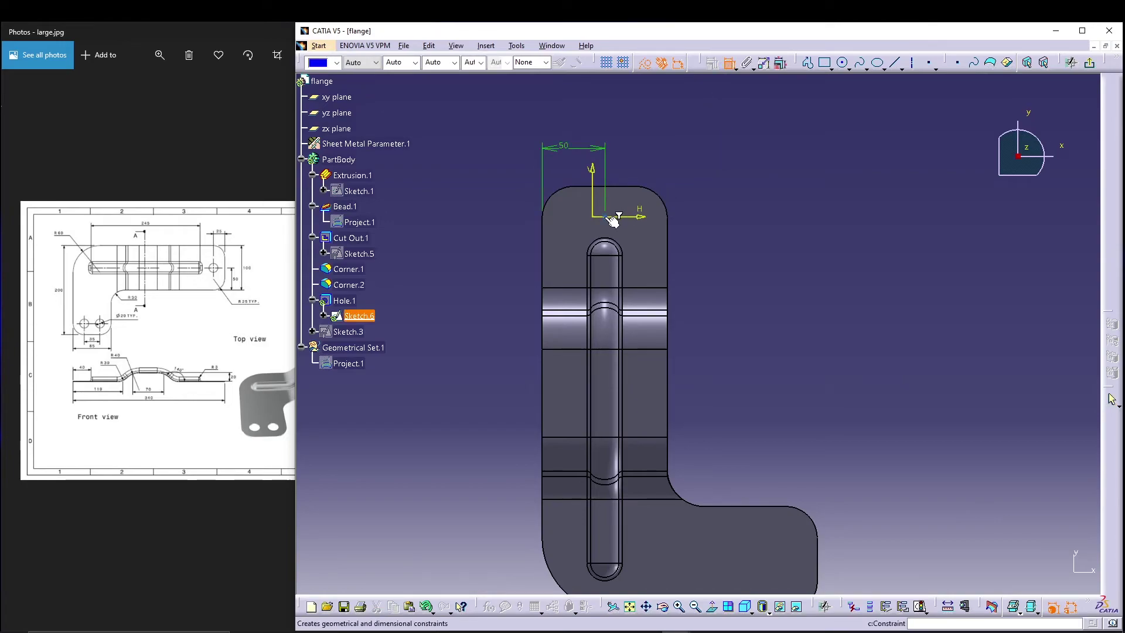
{"action": "left_click", "coordinate": [629, 187]}
{"action": "left_click", "coordinate": [695, 148]}
{"action": "double_click", "coordinate": [696, 145]}
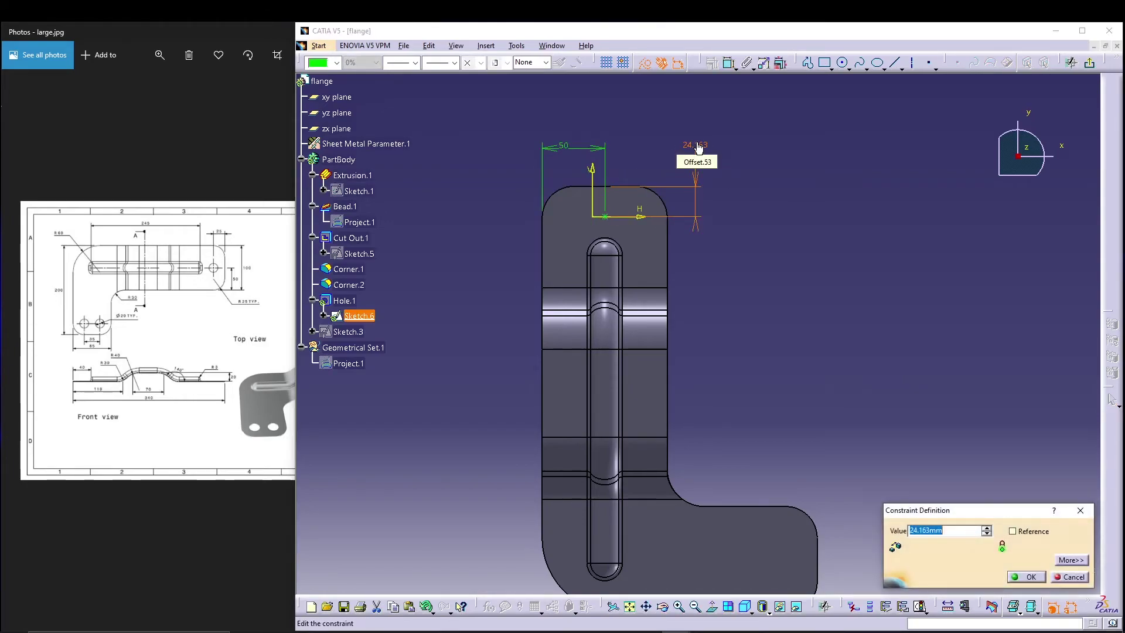
{"action": "type", "text": "25"}
{"action": "key", "text": "Return"}
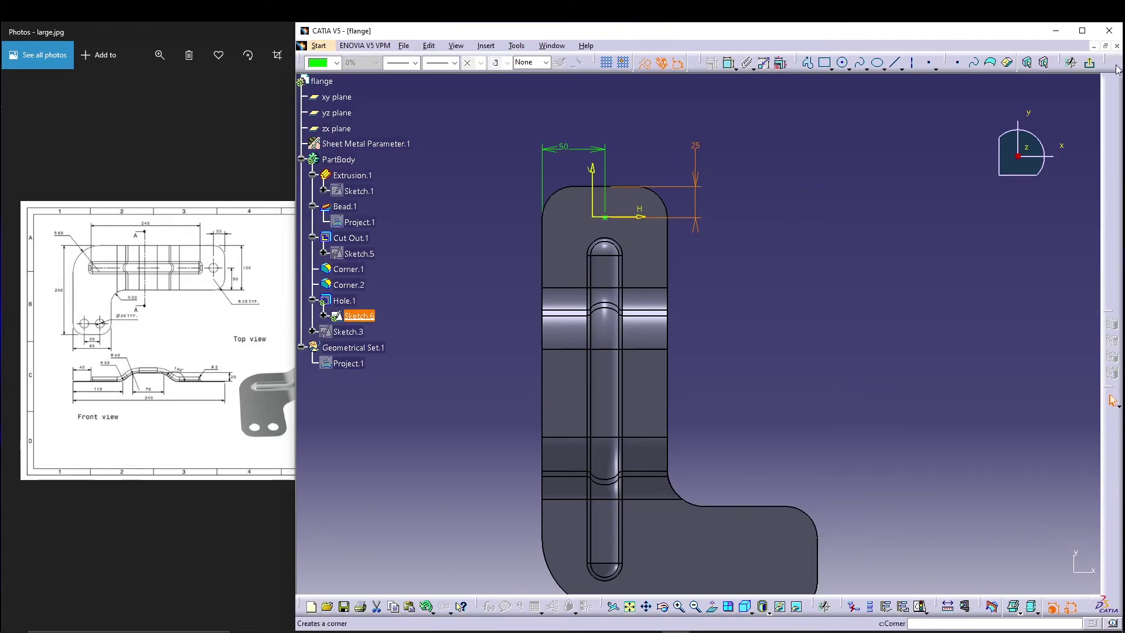
{"action": "left_click", "coordinate": [1093, 67]}
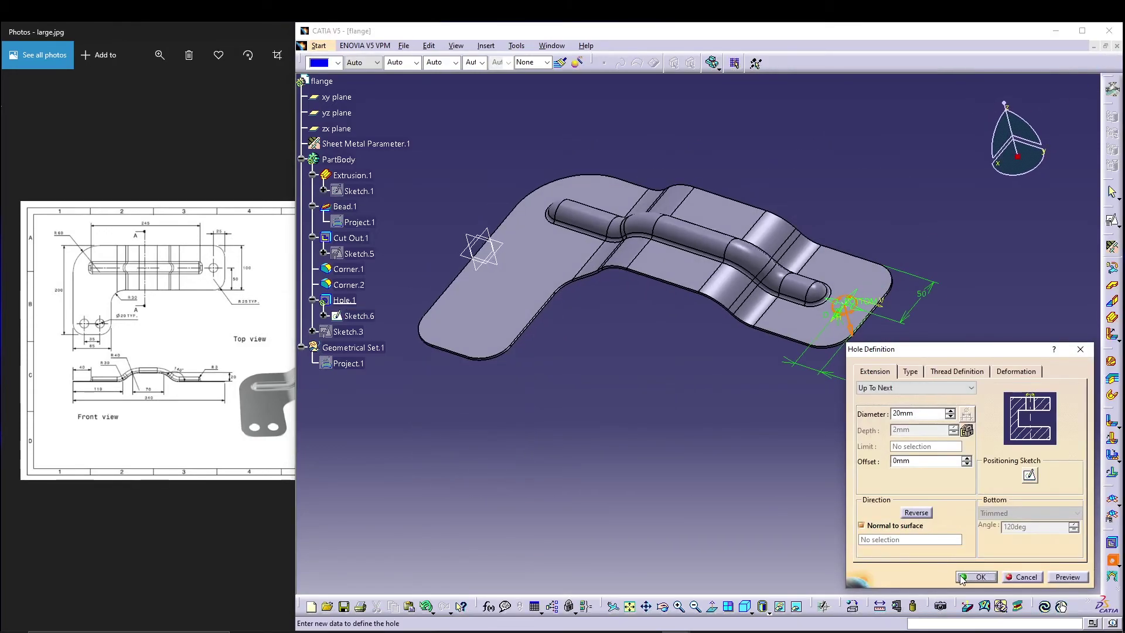
{"action": "left_click", "coordinate": [960, 574]}
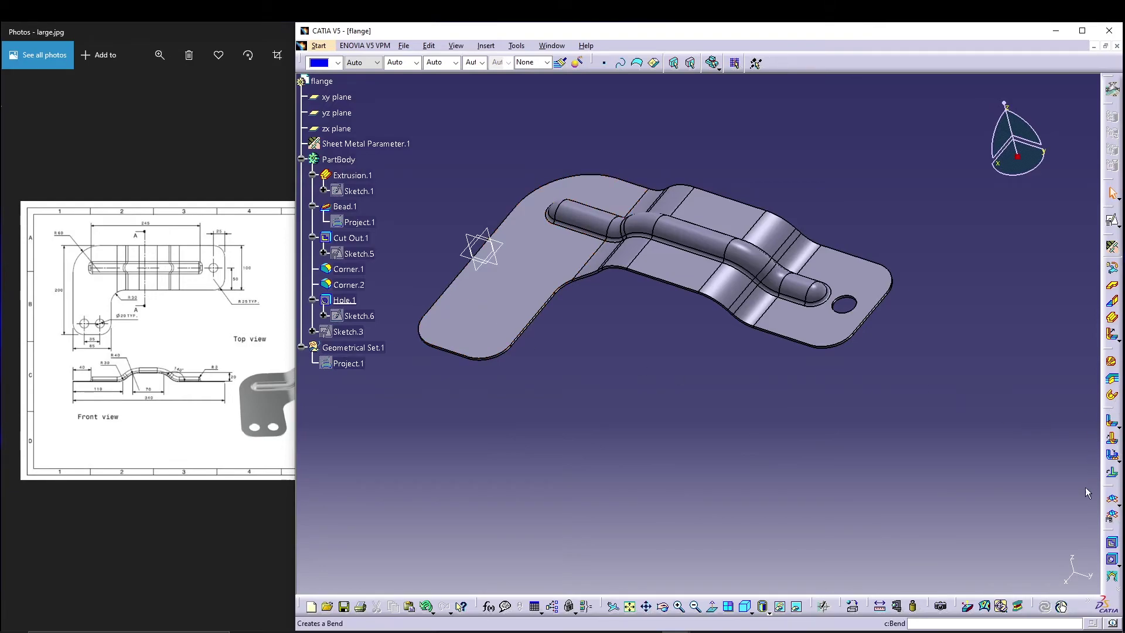
- Place a second 20 mm Up To Next hole on the flat face near the short leg's free end and open its positioning sketch
{"action": "left_click", "coordinate": [1112, 561]}
{"action": "left_click", "coordinate": [468, 343]}
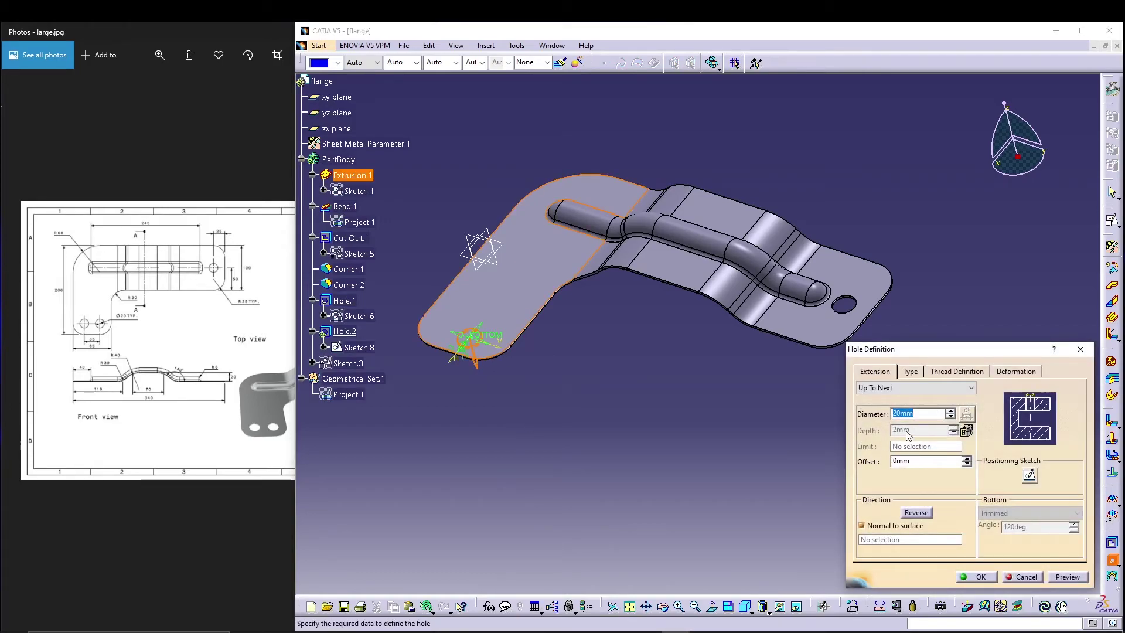
{"action": "left_click", "coordinate": [1030, 477]}
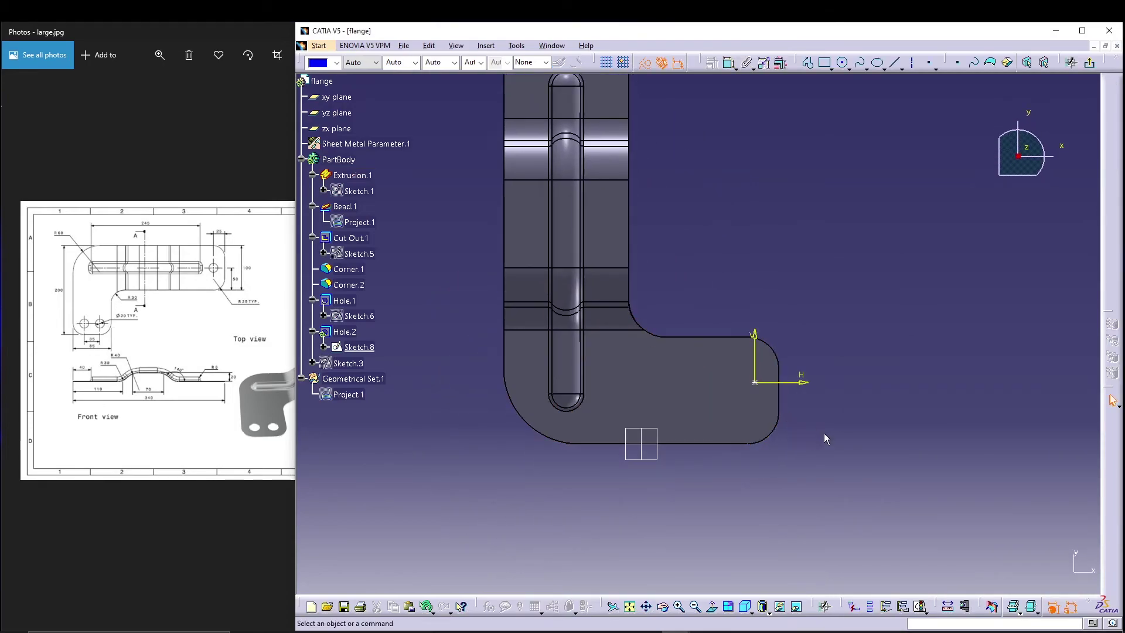
{"action": "middle_click_drag", "start_coordinate": [827, 444], "coordinate": [766, 456]}
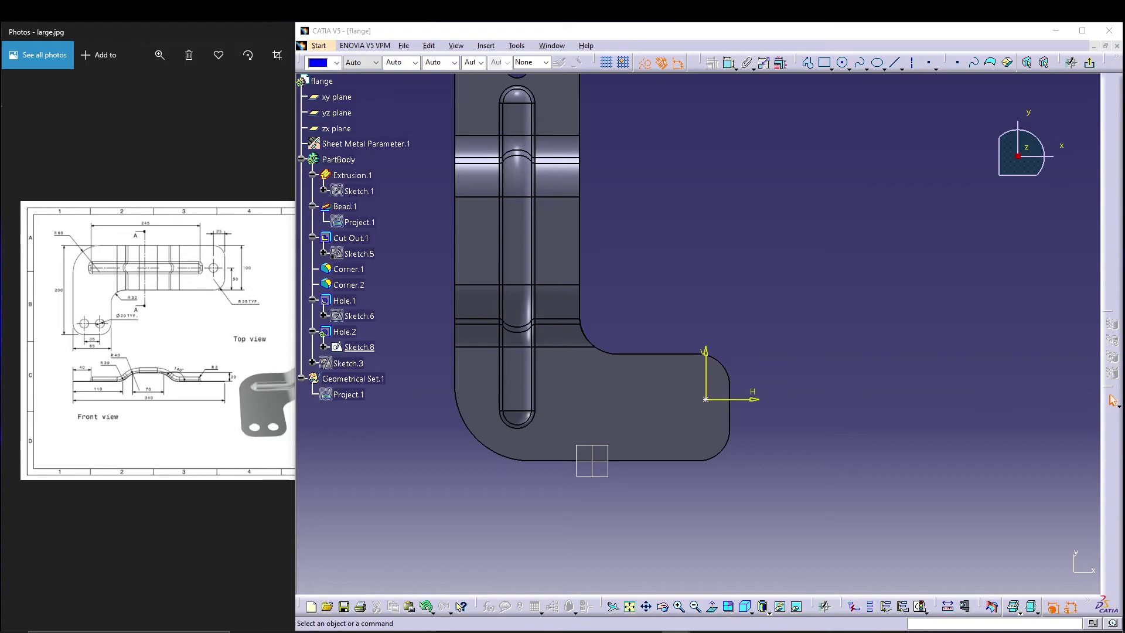
- Constrain the second hole's centre 25 mm from the short leg's outer long edge
{"action": "left_click", "coordinate": [762, 395]}
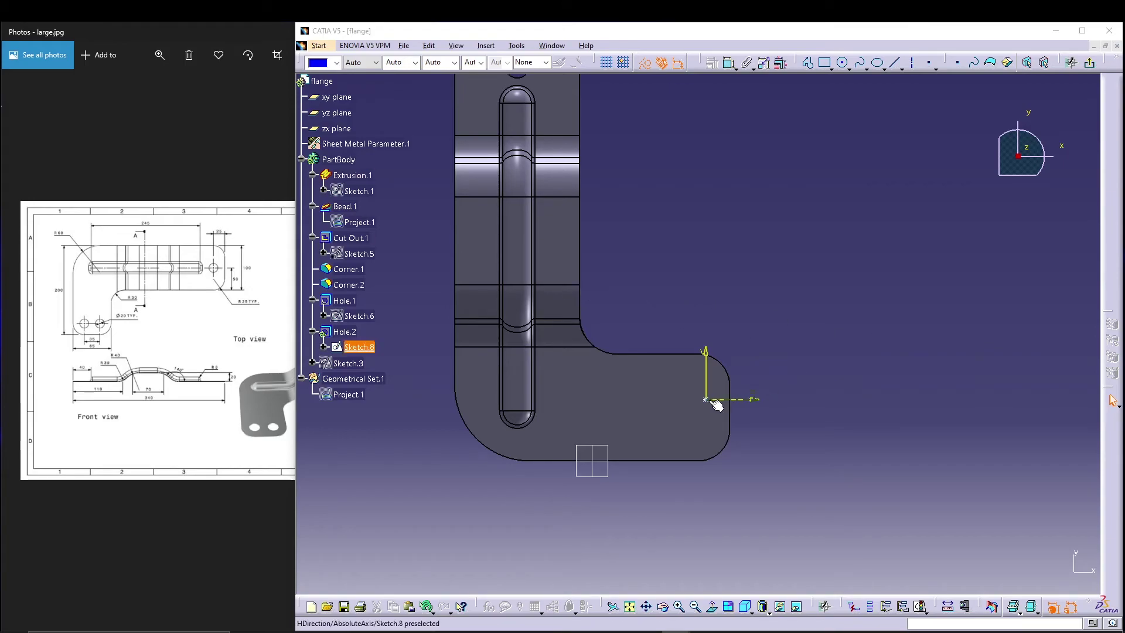
{"action": "left_click", "coordinate": [727, 64]}
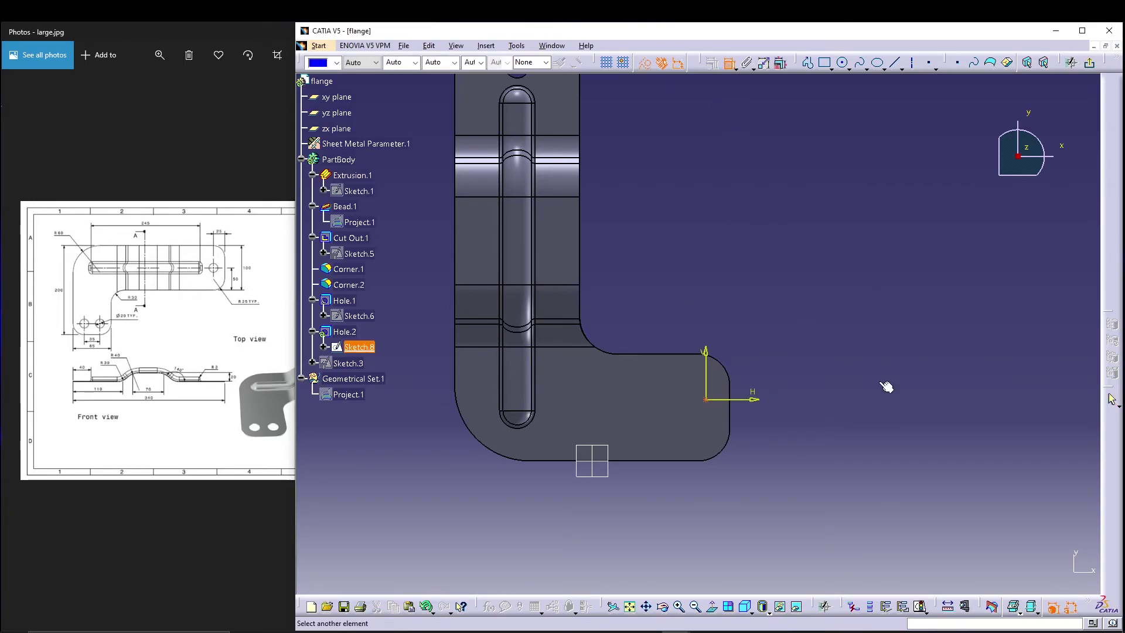
{"action": "left_click", "coordinate": [695, 460]}
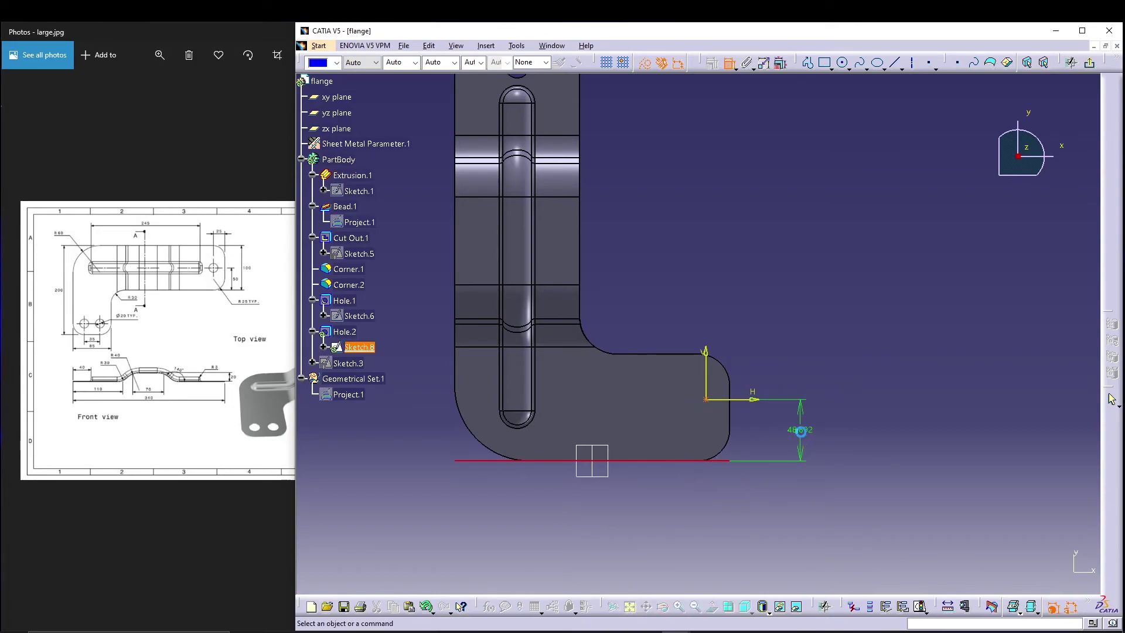
{"action": "left_click", "coordinate": [800, 430]}
{"action": "double_click", "coordinate": [801, 431]}
{"action": "type", "text": "25"}
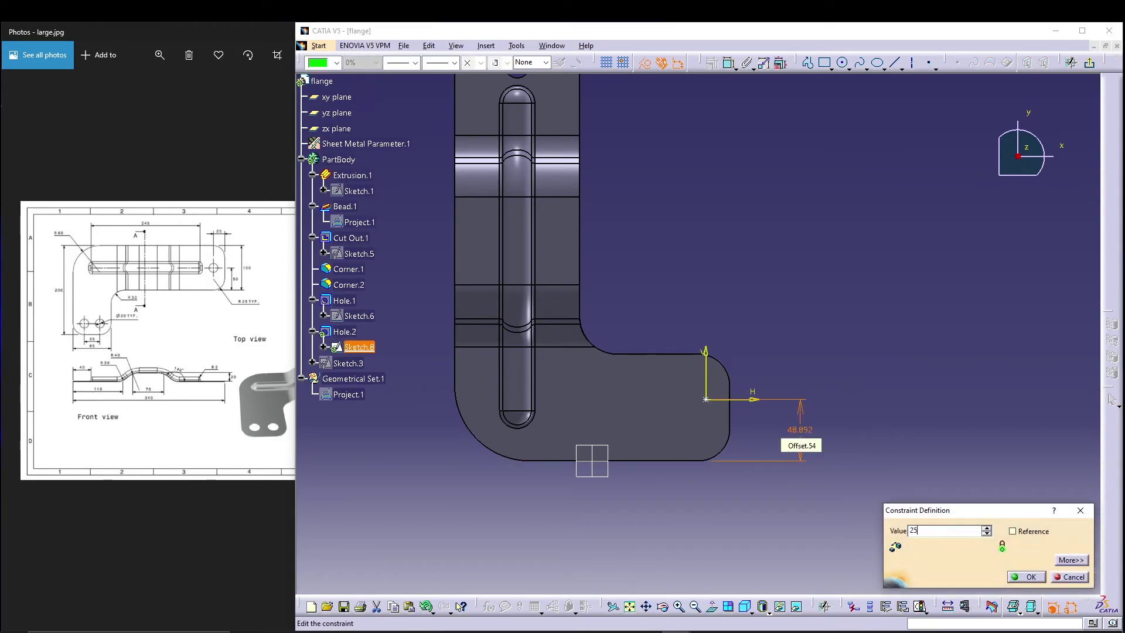
{"action": "key", "text": "Return"}
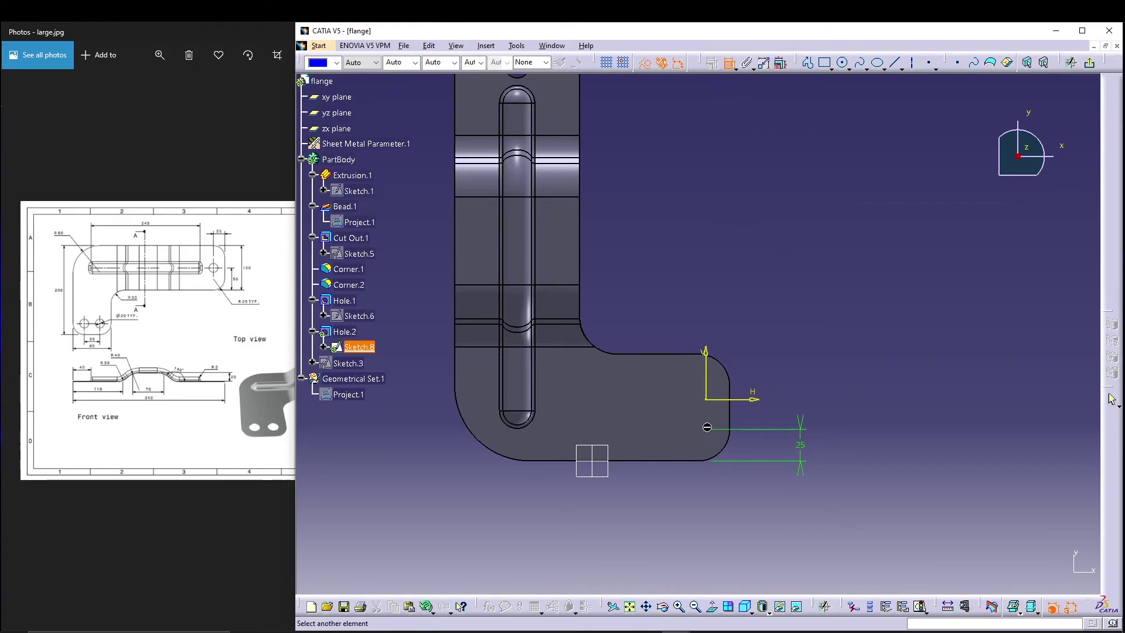
- Constrain the second hole's centre 25 mm from the short leg's end edge and finish the hole
{"action": "left_click", "coordinate": [737, 399]}
{"action": "left_click", "coordinate": [788, 402]}
{"action": "double_click", "coordinate": [787, 403]}
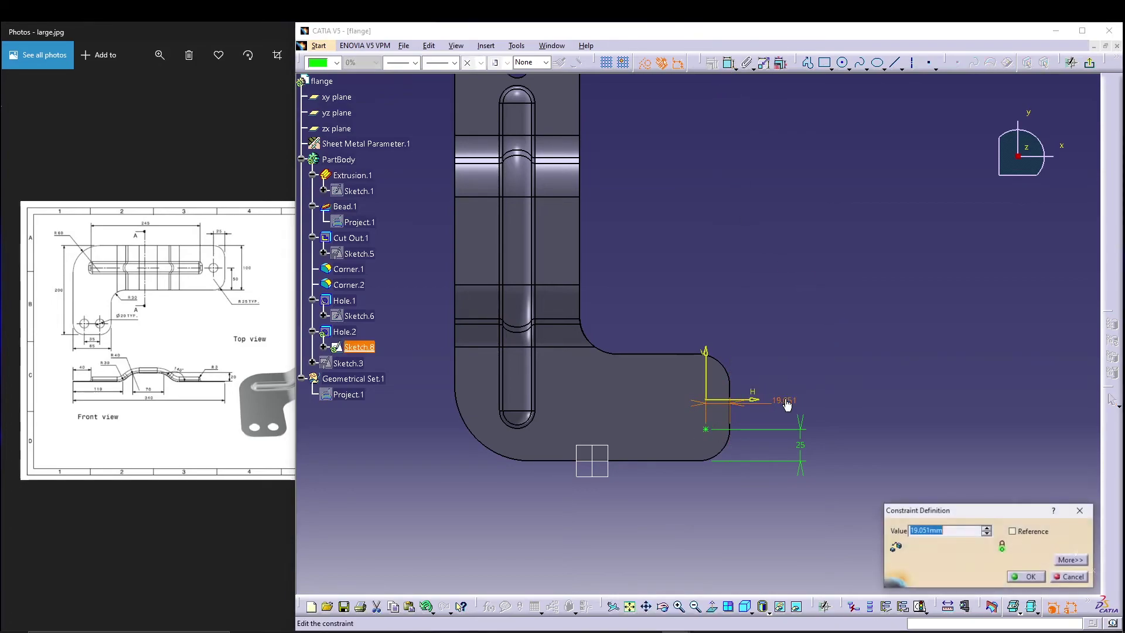
{"action": "type", "text": "25"}
{"action": "key", "text": "Return"}
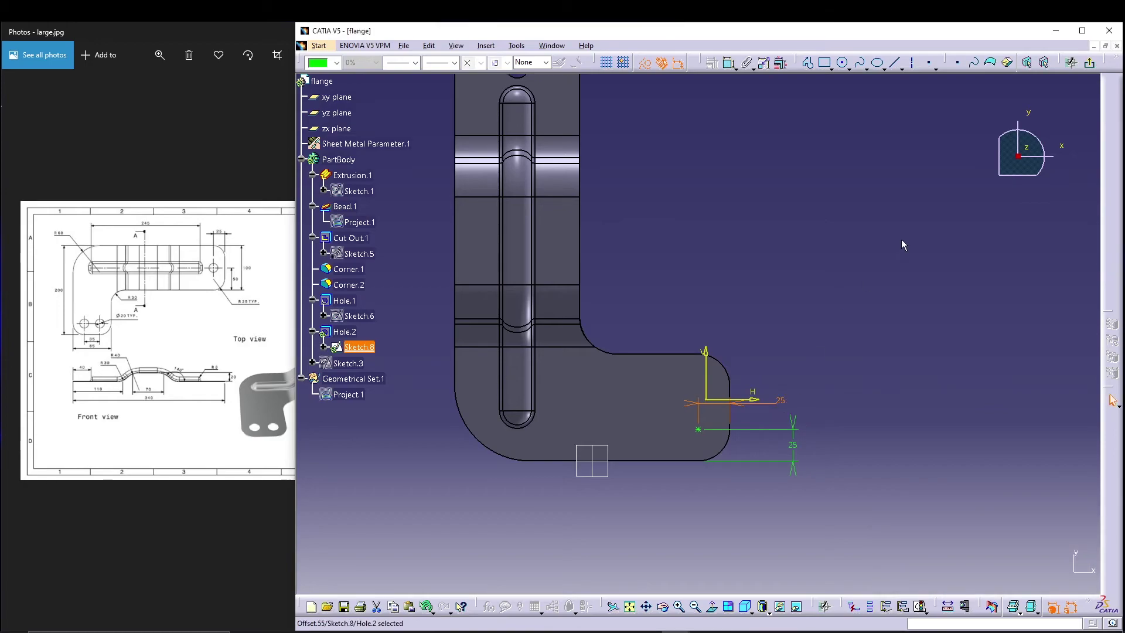
{"action": "left_click", "coordinate": [902, 245]}
{"action": "left_click", "coordinate": [1091, 63]}
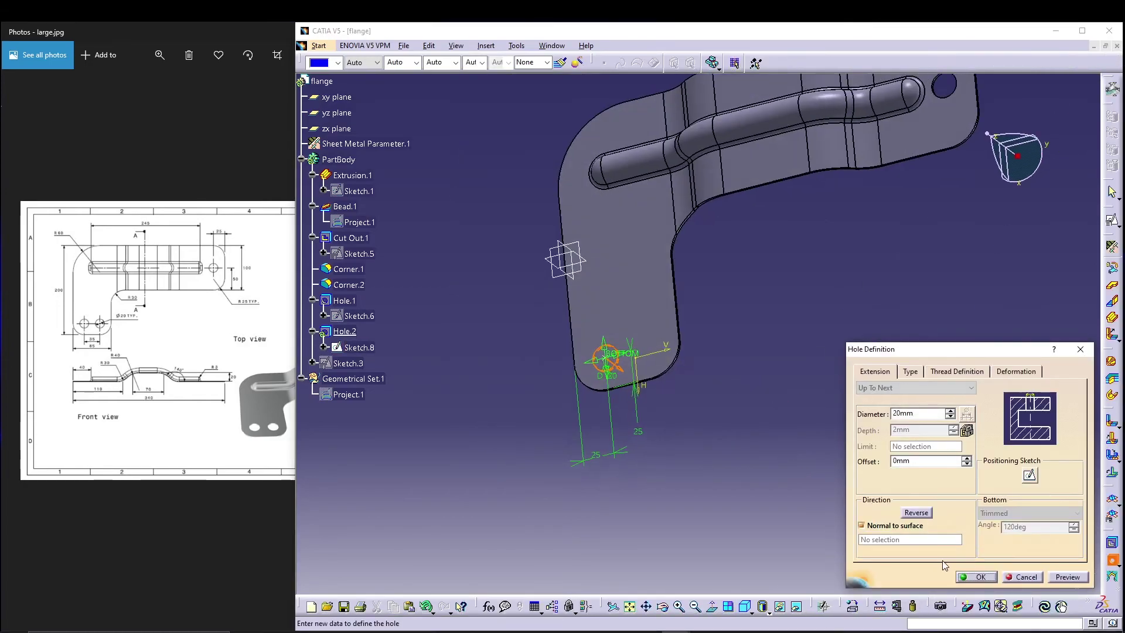
{"action": "left_click", "coordinate": [971, 578]}
{"action": "left_click", "coordinate": [719, 461]}
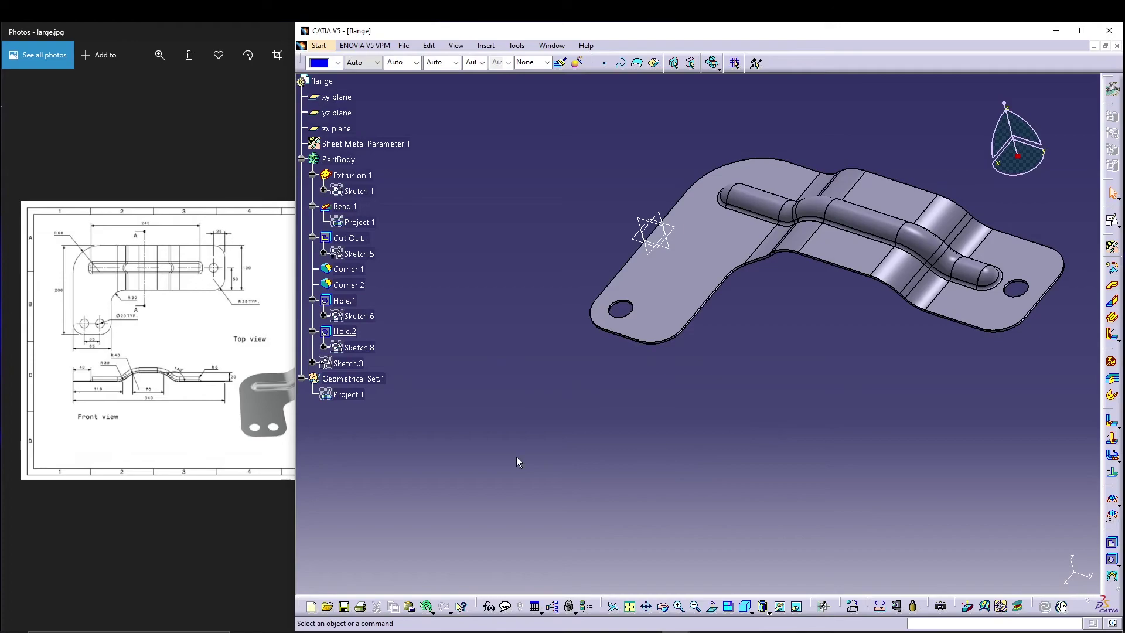
{"action": "left_click", "coordinate": [1112, 547]}
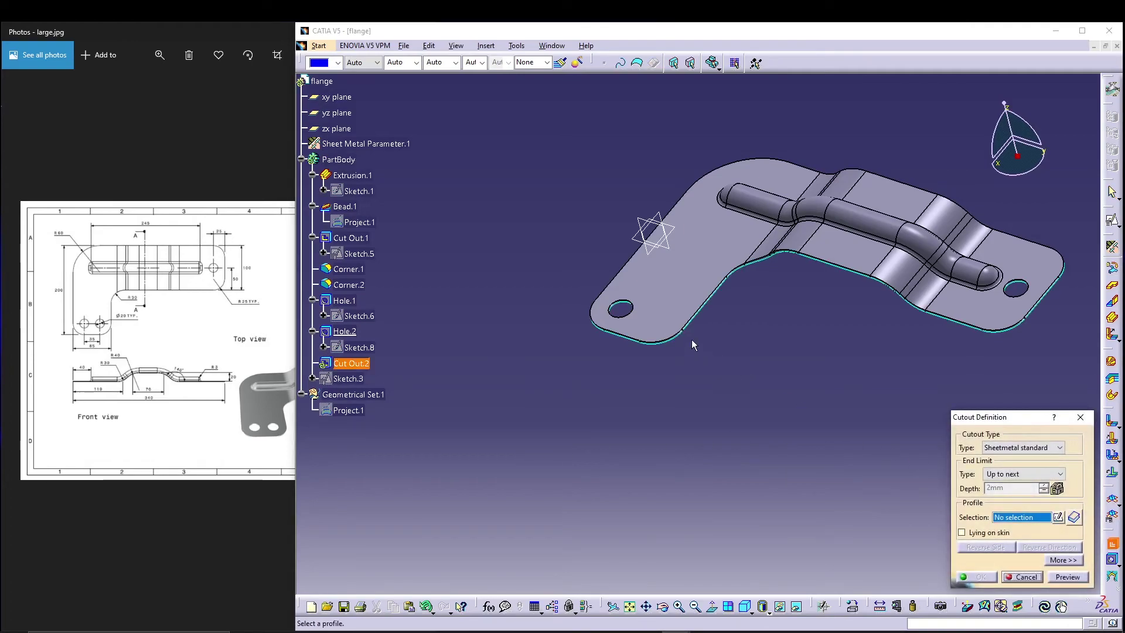
{"action": "left_click", "coordinate": [660, 321]}
{"action": "left_click", "coordinate": [745, 369]}
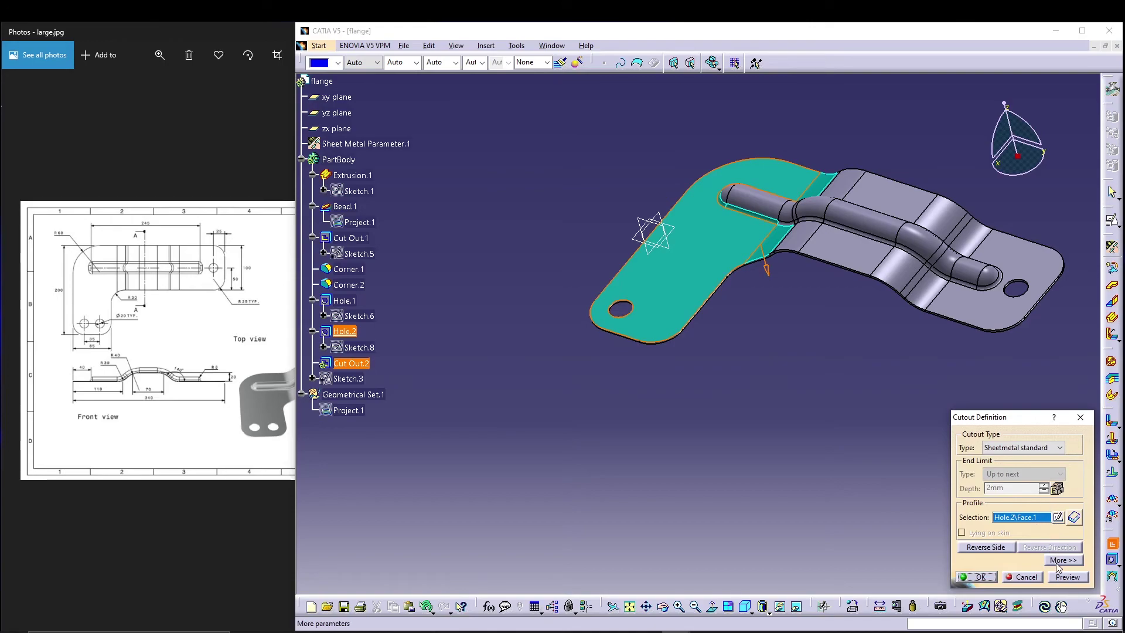
{"action": "left_click", "coordinate": [1026, 579]}
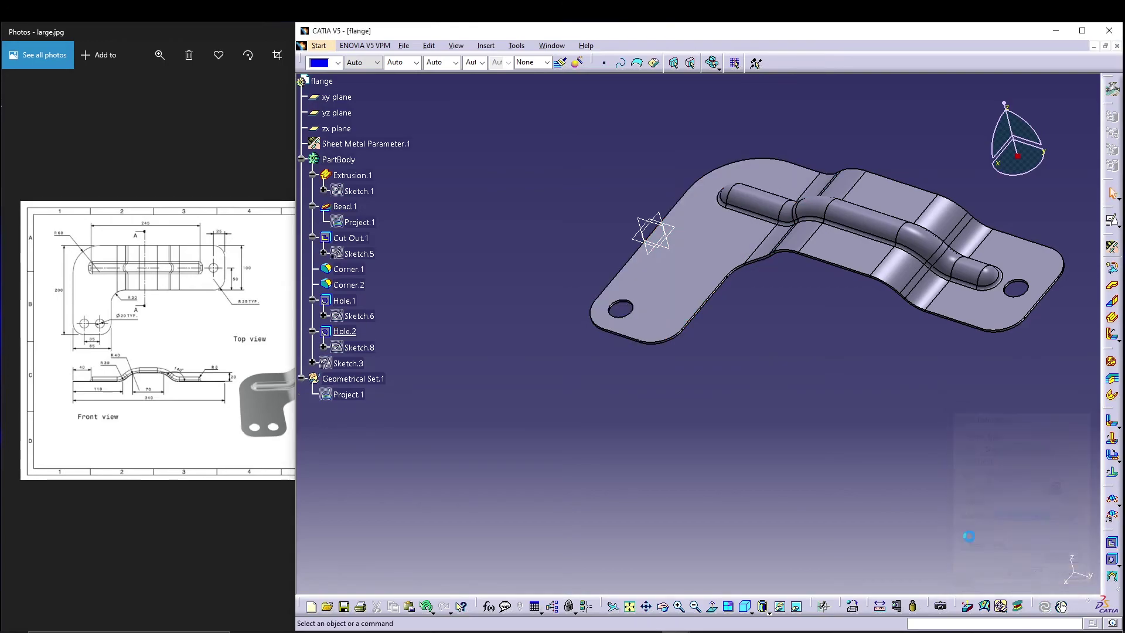
- Place a third 20 mm Up To Next hole beside the existing one at the short leg's free end and open its positioning sketch
{"action": "left_click", "coordinate": [1112, 560]}
{"action": "left_click", "coordinate": [663, 328]}
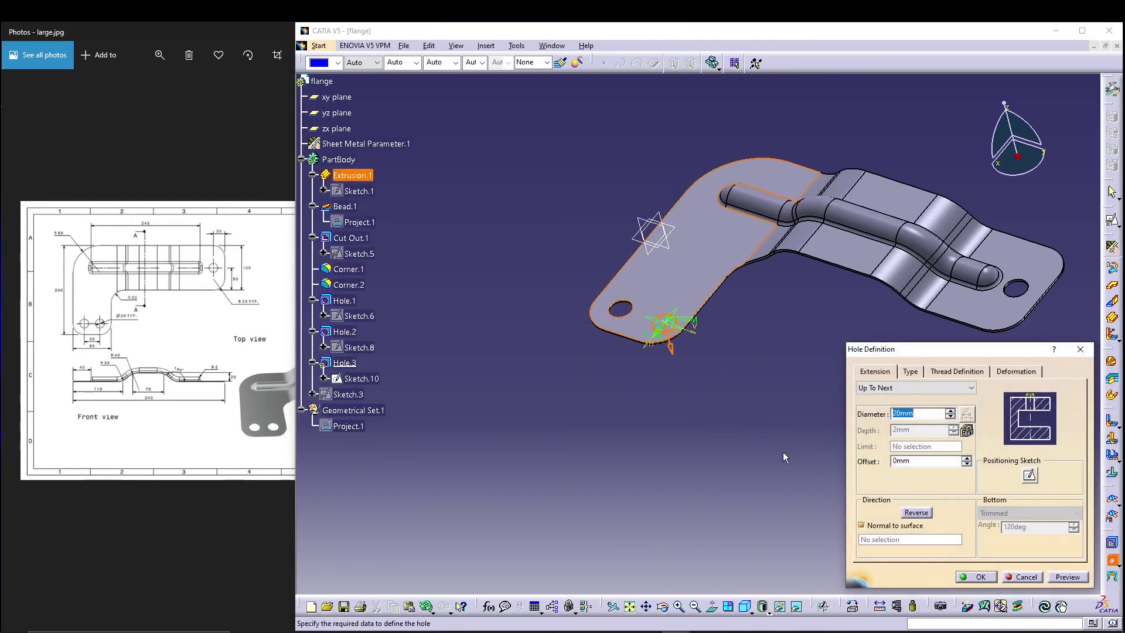
{"action": "left_click", "coordinate": [1030, 476]}
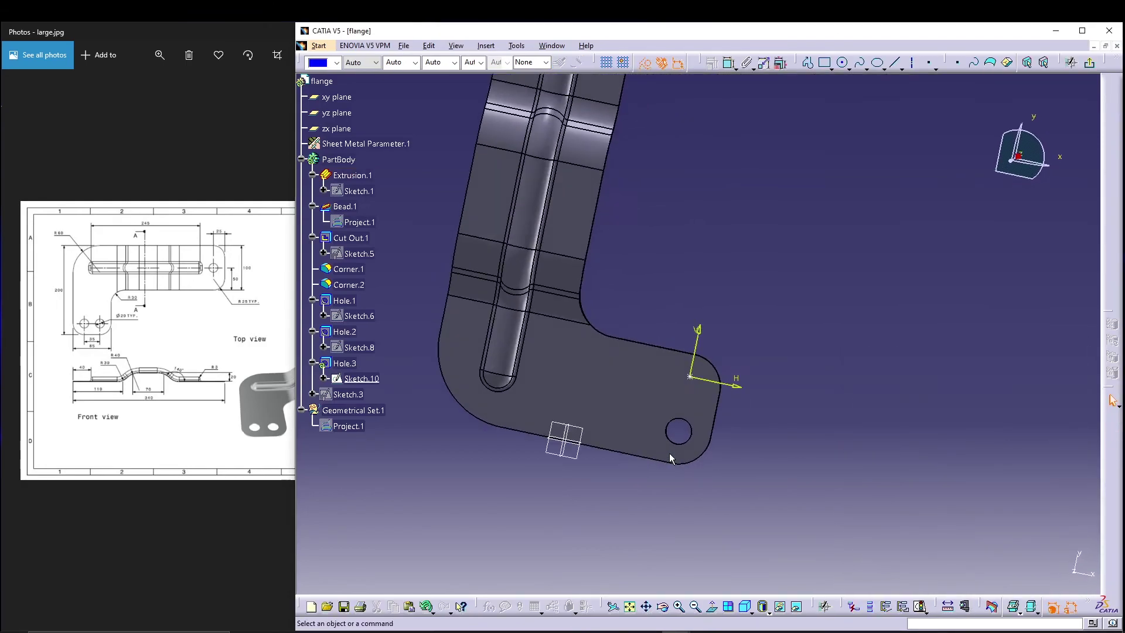
- Try a 35 mm distance constraint between the third hole's centre and the edge of the neighbouring hole
{"action": "left_click", "coordinate": [698, 375]}
{"action": "left_click", "coordinate": [710, 423], "text": "ctrl"}
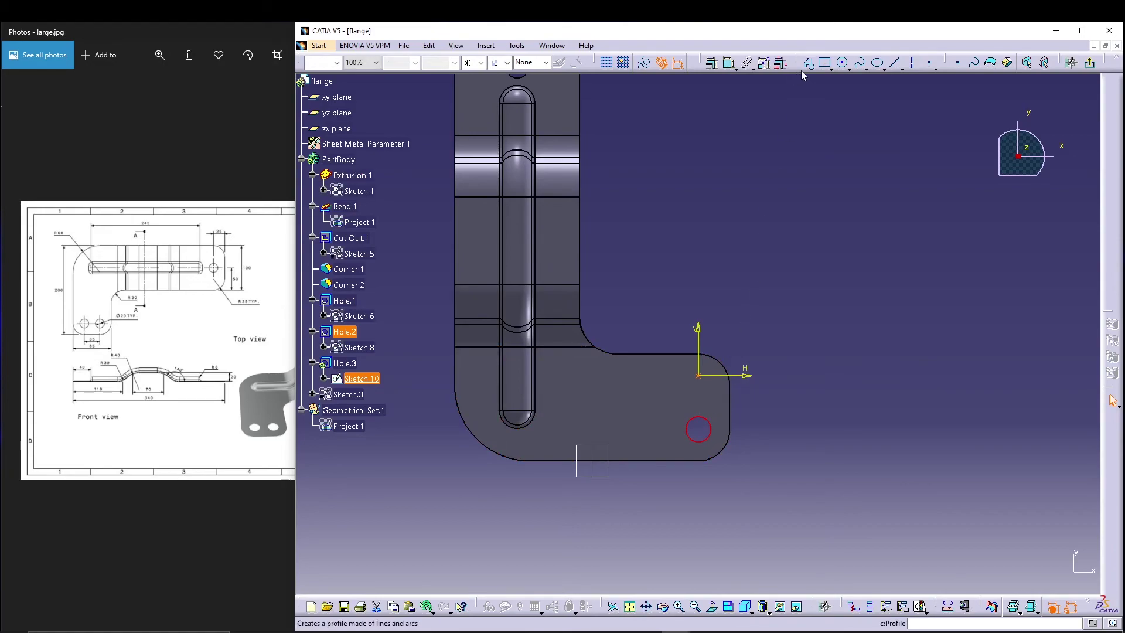
{"action": "left_click", "coordinate": [712, 63]}
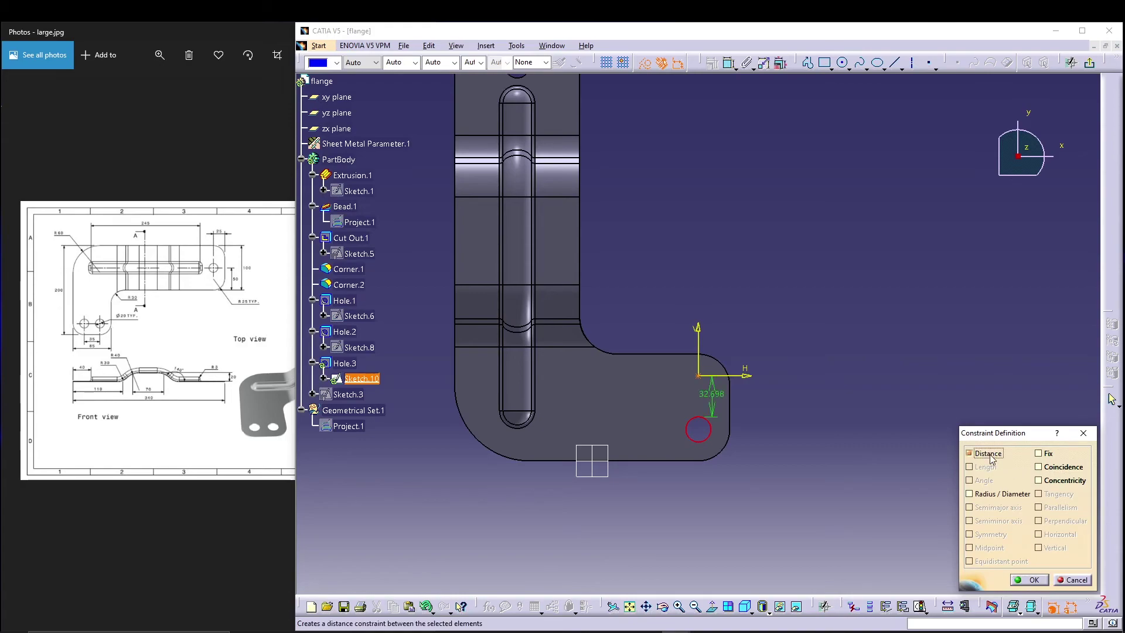
{"action": "left_click", "coordinate": [1034, 580]}
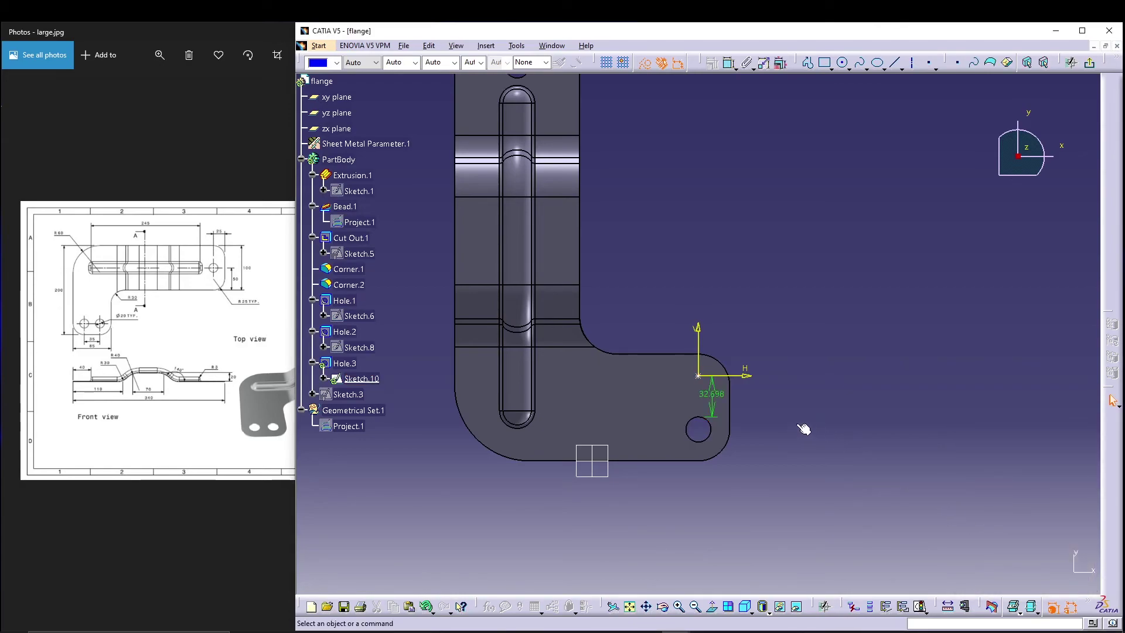
{"action": "double_click", "coordinate": [716, 401]}
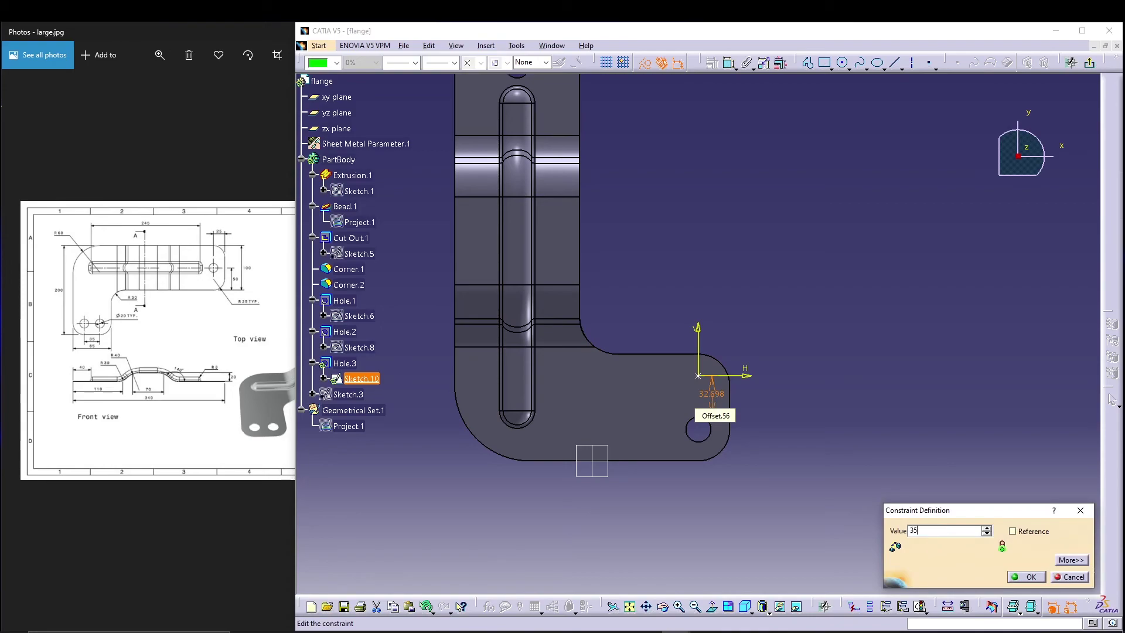
{"action": "key", "text": "Return"}
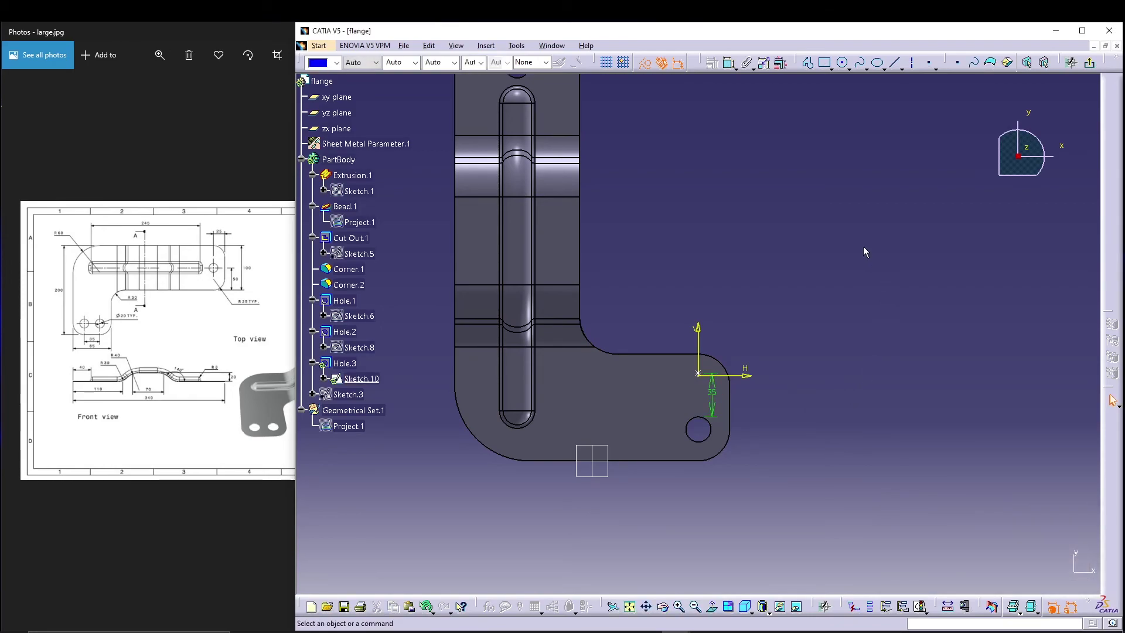
- Delete the 35 mm distance constraint between the third hole's centre and the neighbouring hole
{"action": "left_click", "coordinate": [730, 62]}
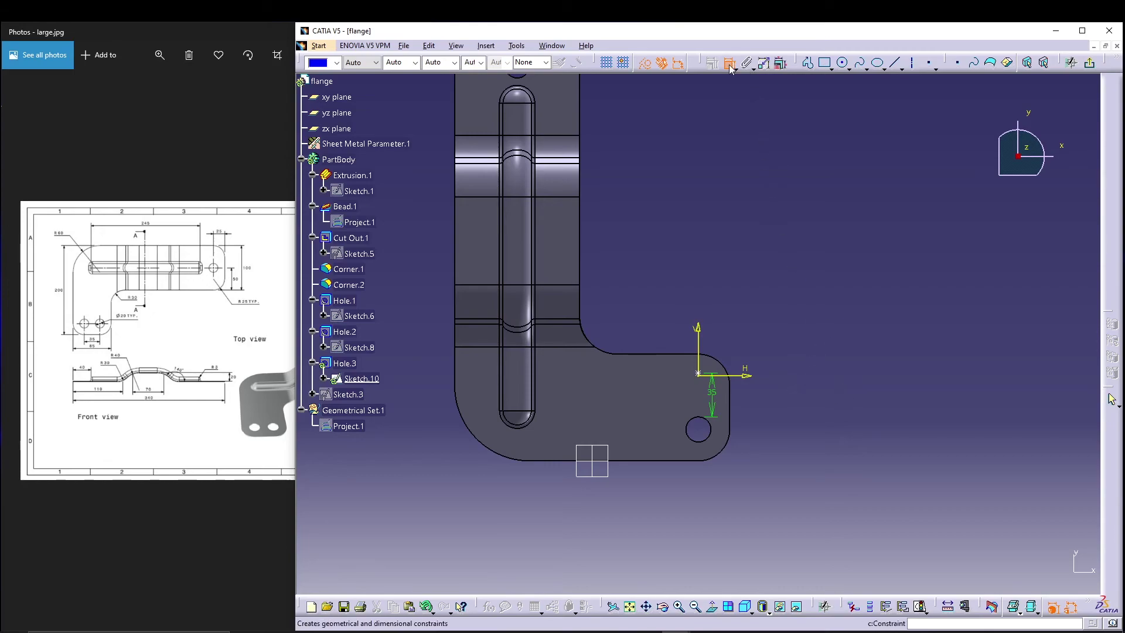
{"action": "left_click", "coordinate": [713, 401]}
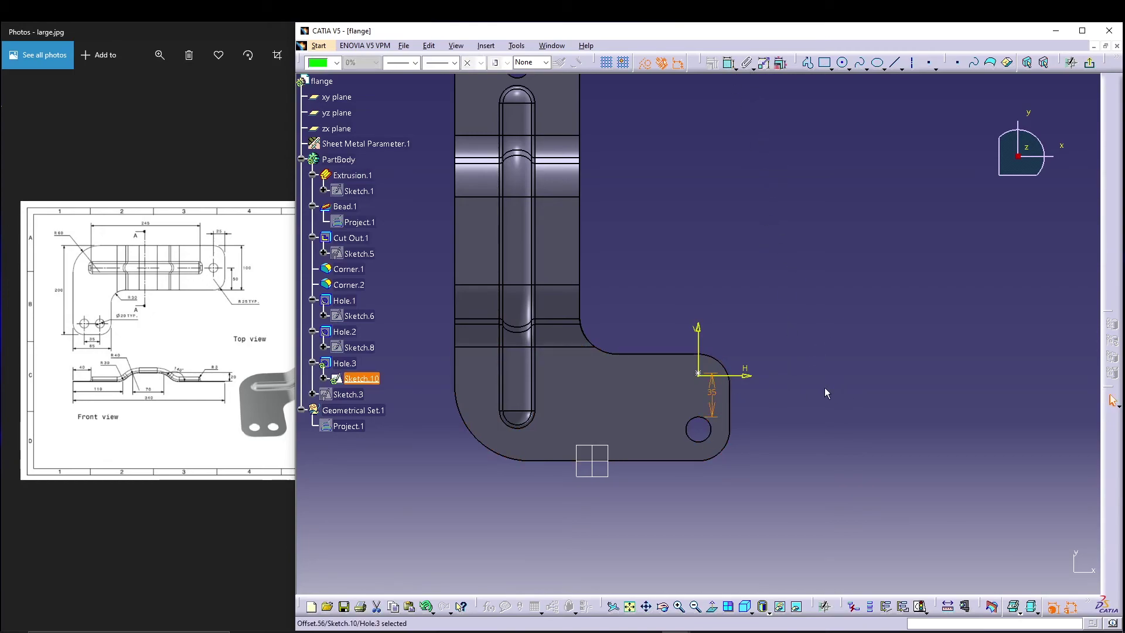
{"action": "key", "text": "Delete"}
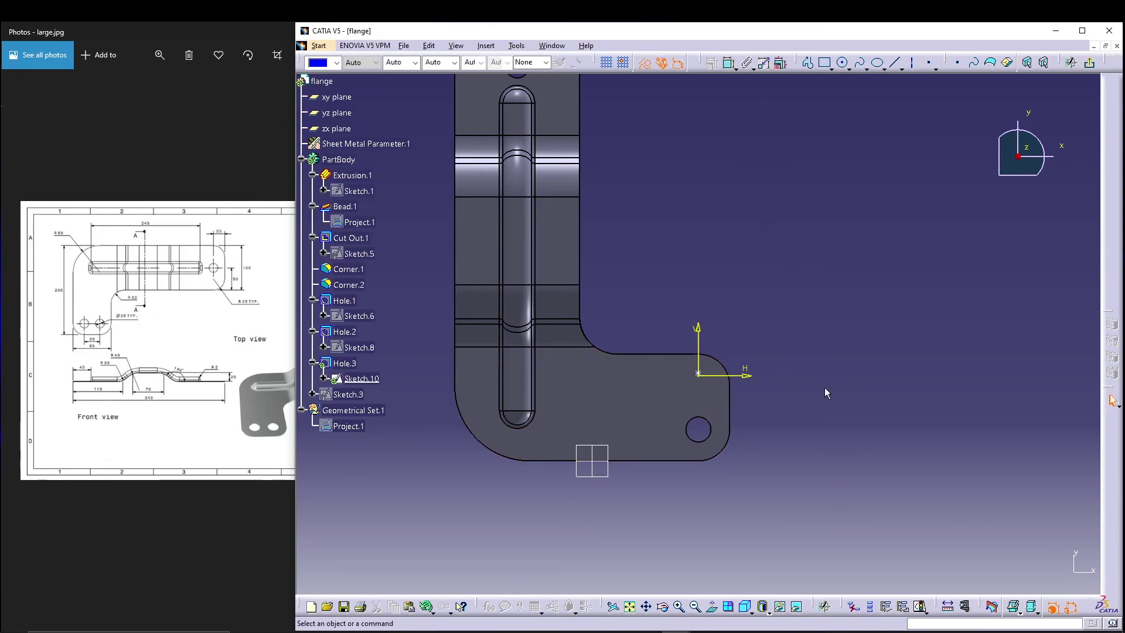
- Add a distance constraint between the third hole's centre and the short leg's inner side edge
{"action": "left_click", "coordinate": [729, 63]}
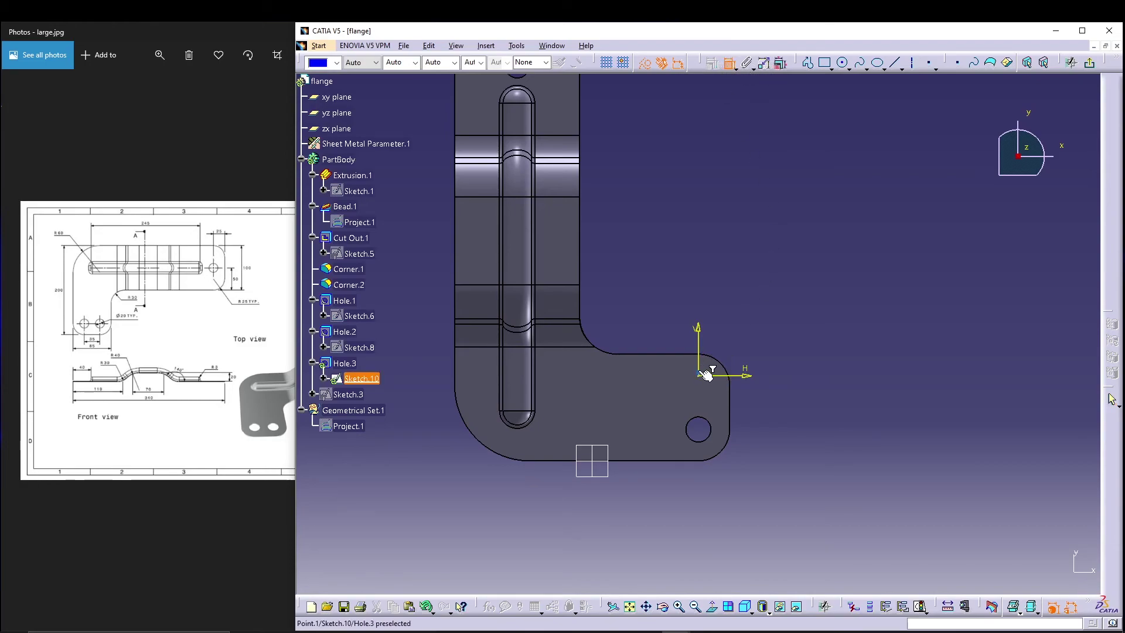
{"action": "left_click", "coordinate": [662, 354]}
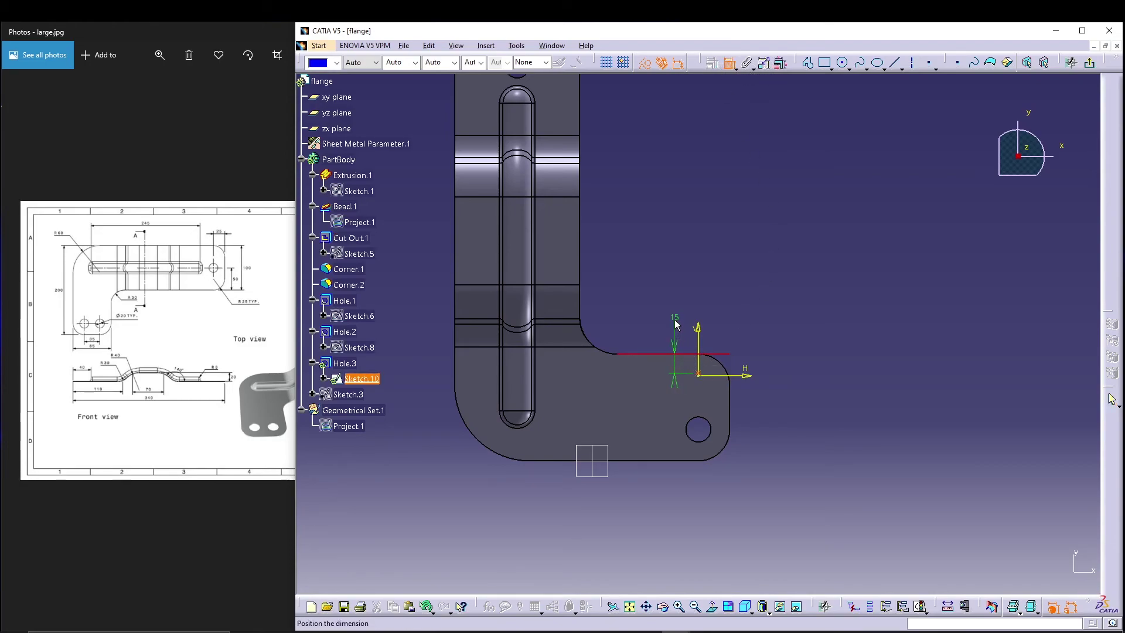
{"action": "left_click", "coordinate": [674, 328]}
- Constrain the third hole's centre 25 mm from the short leg's end edge
{"action": "left_click", "coordinate": [709, 375]}
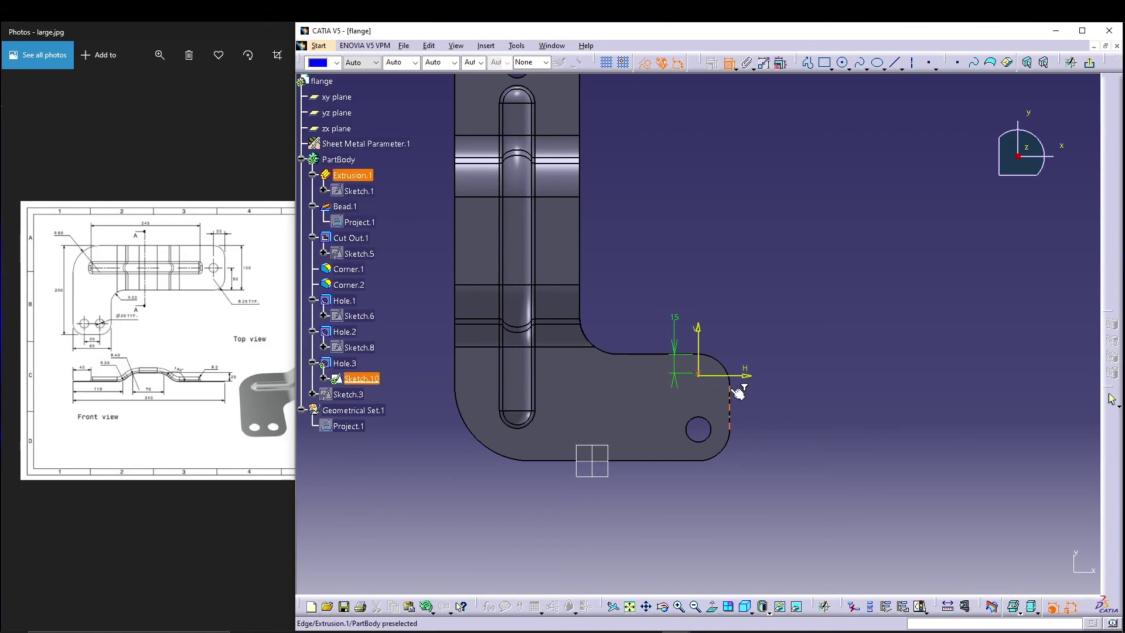
{"action": "left_click", "coordinate": [730, 382]}
{"action": "double_click", "coordinate": [808, 376]}
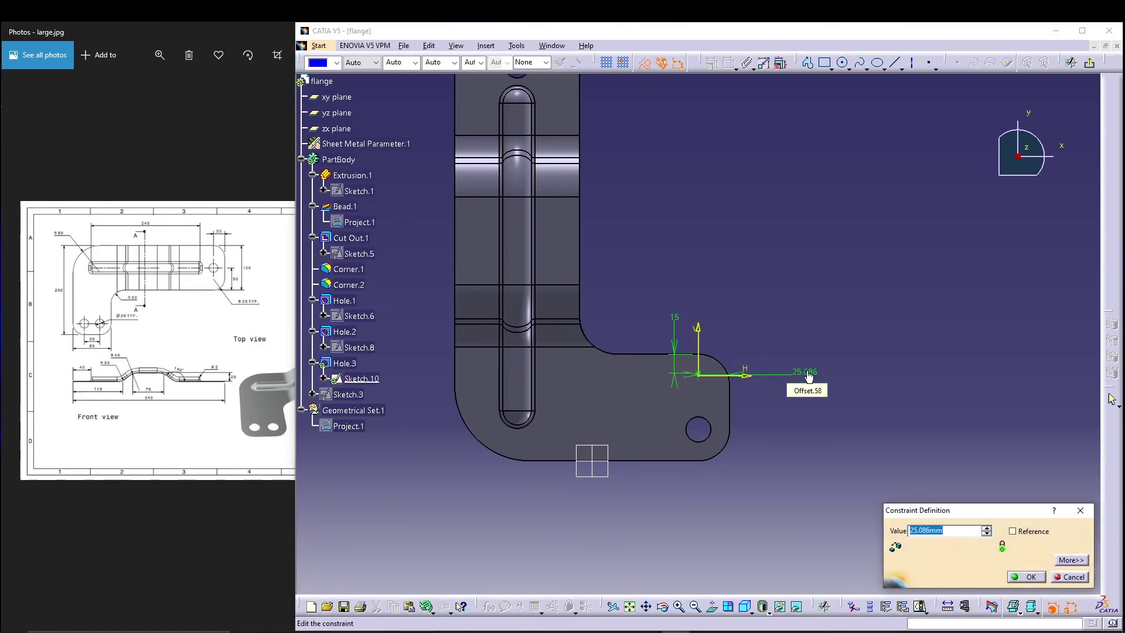
{"action": "type", "text": "25"}
{"action": "key", "text": "Return"}
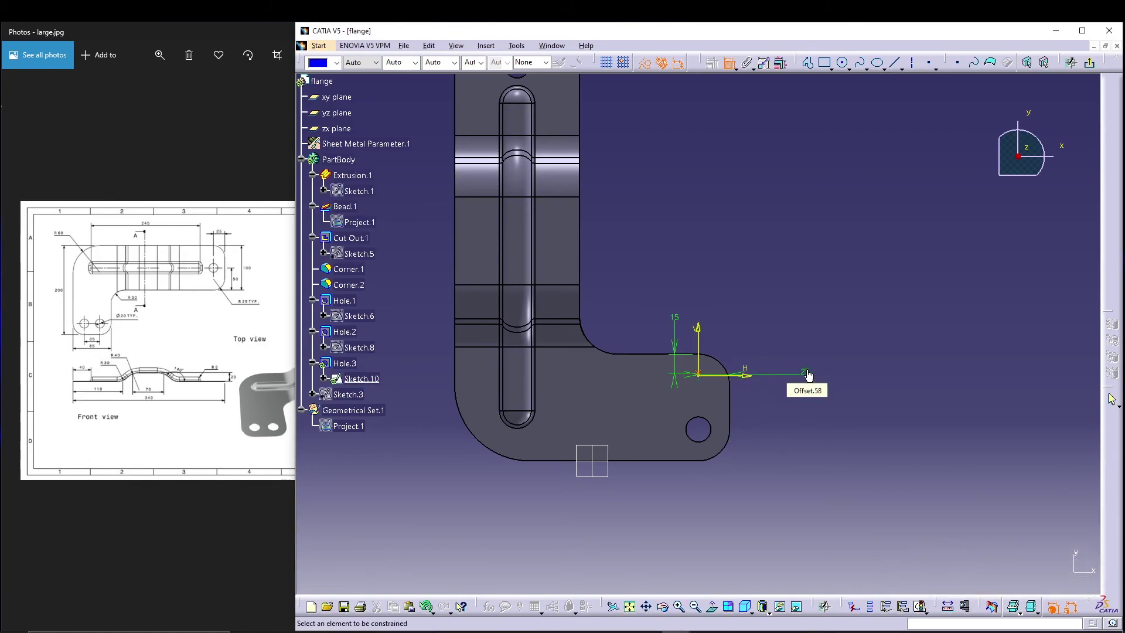
- Set the third hole's distance from the inner side edge to 25 mm, leave the positioning sketch and finish the hole
{"action": "double_click", "coordinate": [676, 325]}
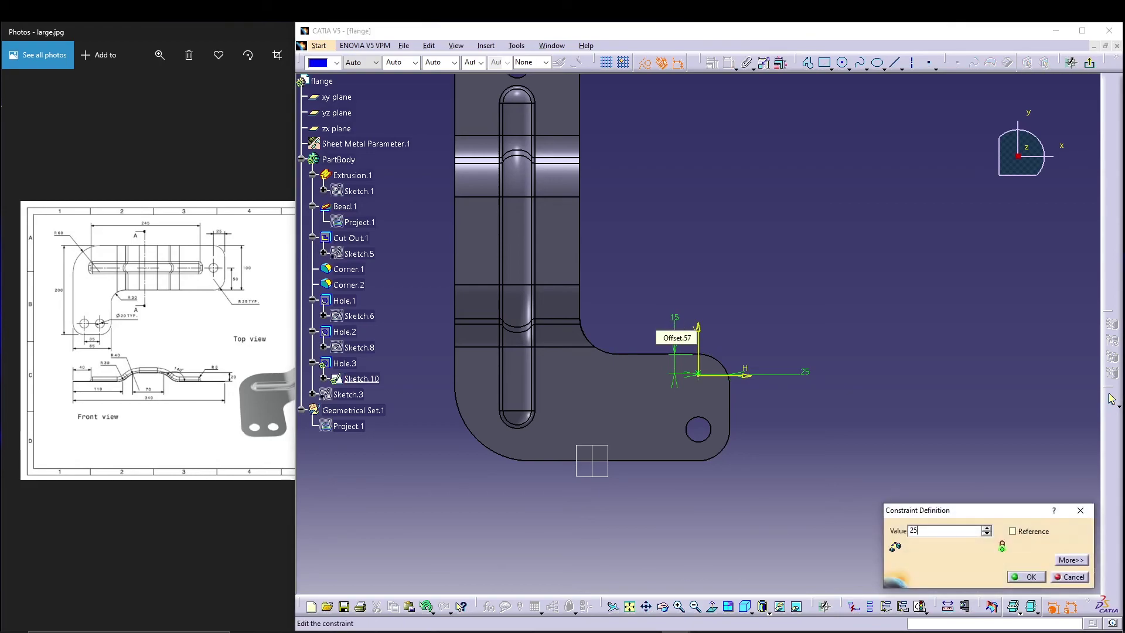
{"action": "key", "text": "Return"}
{"action": "left_click", "coordinate": [1090, 62]}
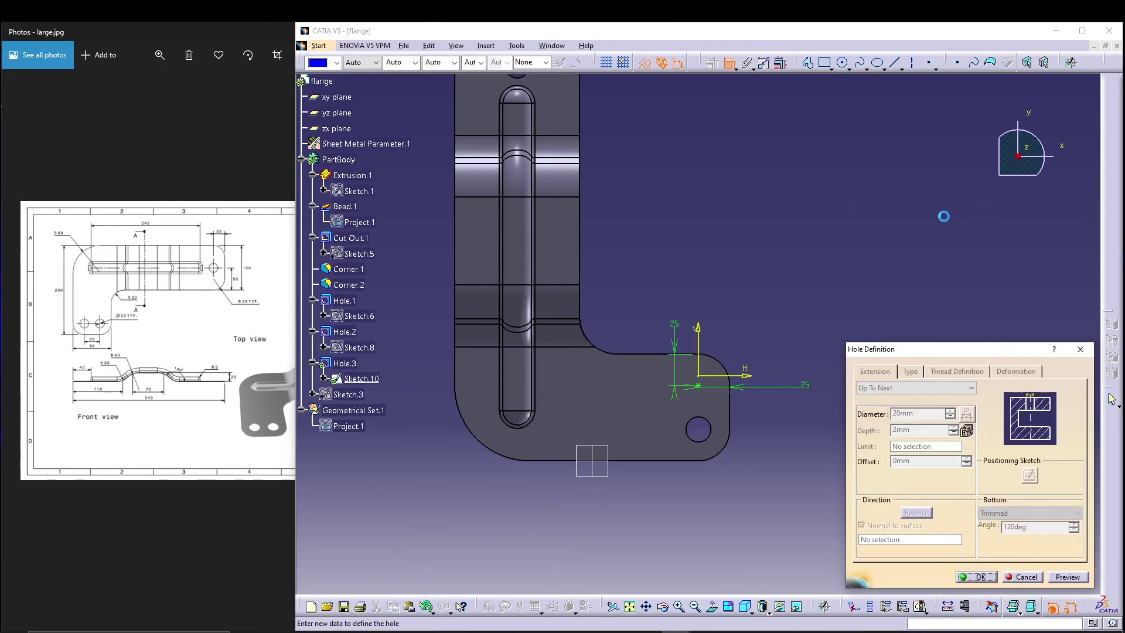
{"action": "key", "text": "Return"}
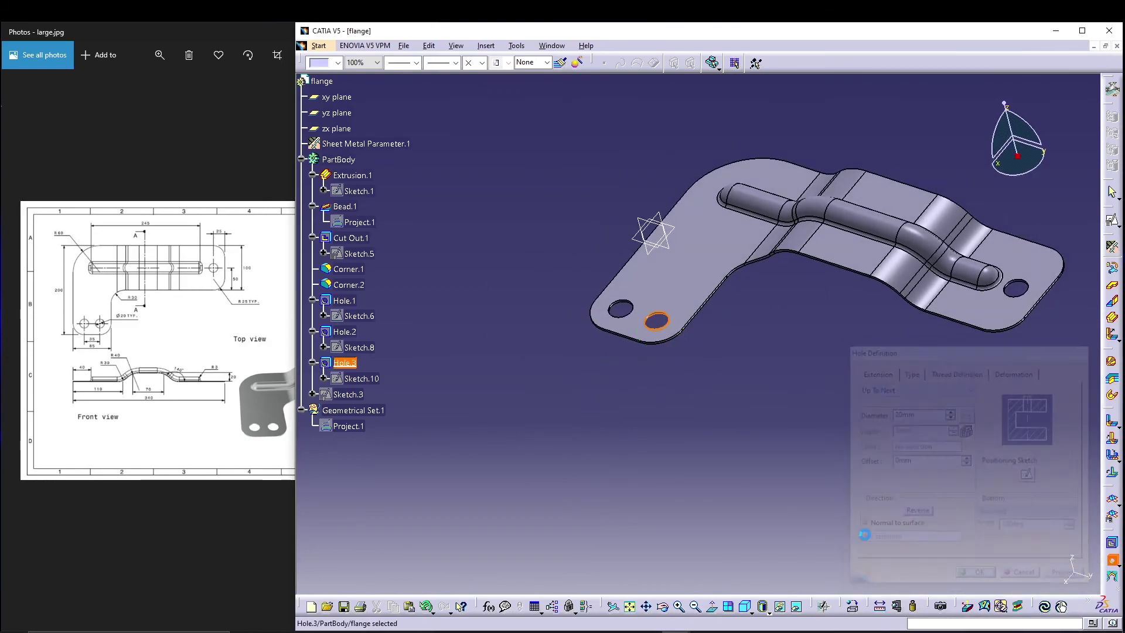
- Apply the Nickel material from the Metal family to the bracket's part body
{"action": "mouse_move", "coordinate": [715, 386]}
{"action": "middle_mouse_down"}
{"action": "mouse_move", "coordinate": [710, 402]}
{"action": "mouse_move", "coordinate": [756, 357]}
{"action": "mouse_move", "coordinate": [727, 392]}
{"action": "middle_mouse_up"}
{"action": "left_click", "coordinate": [184, 375]}
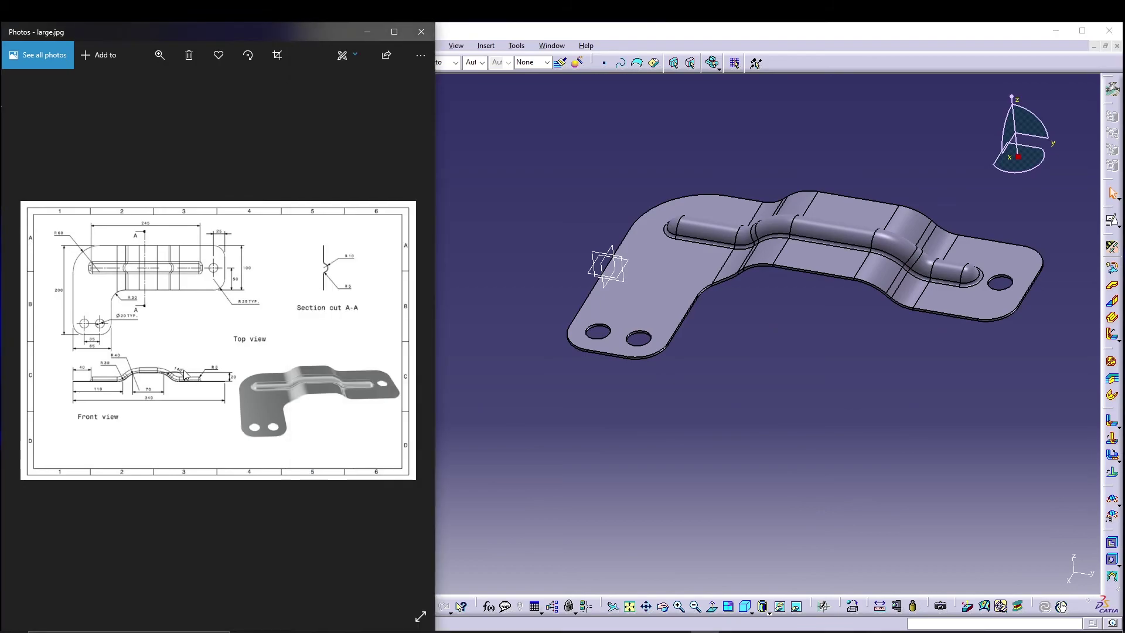
{"action": "left_click", "coordinate": [703, 422]}
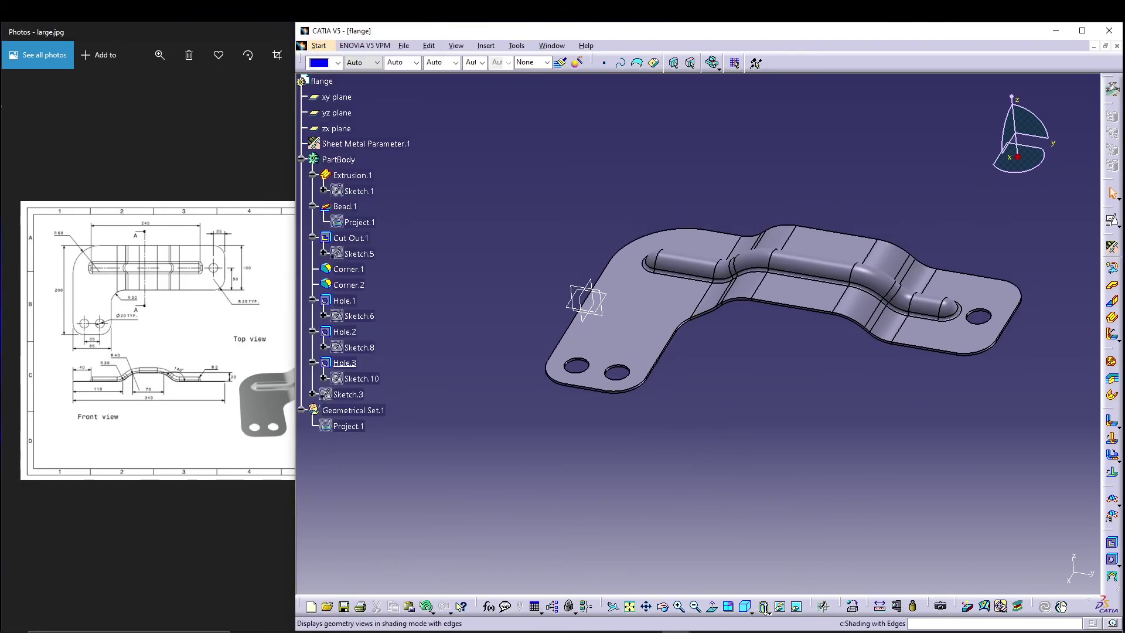
{"action": "left_click", "coordinate": [857, 607]}
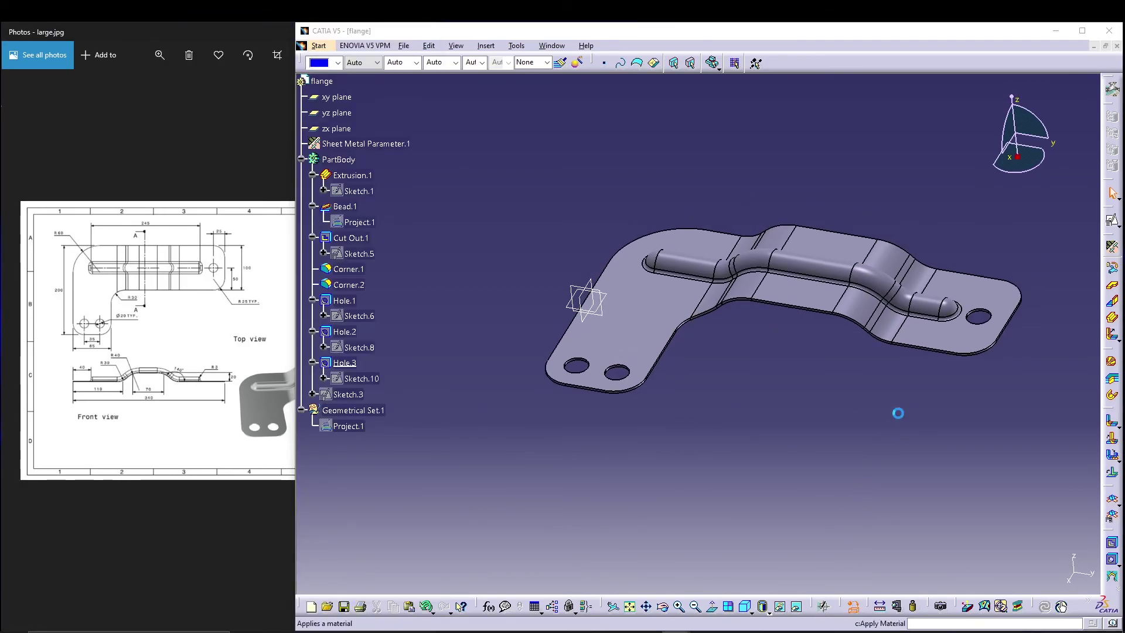
{"action": "left_click", "coordinate": [951, 325]}
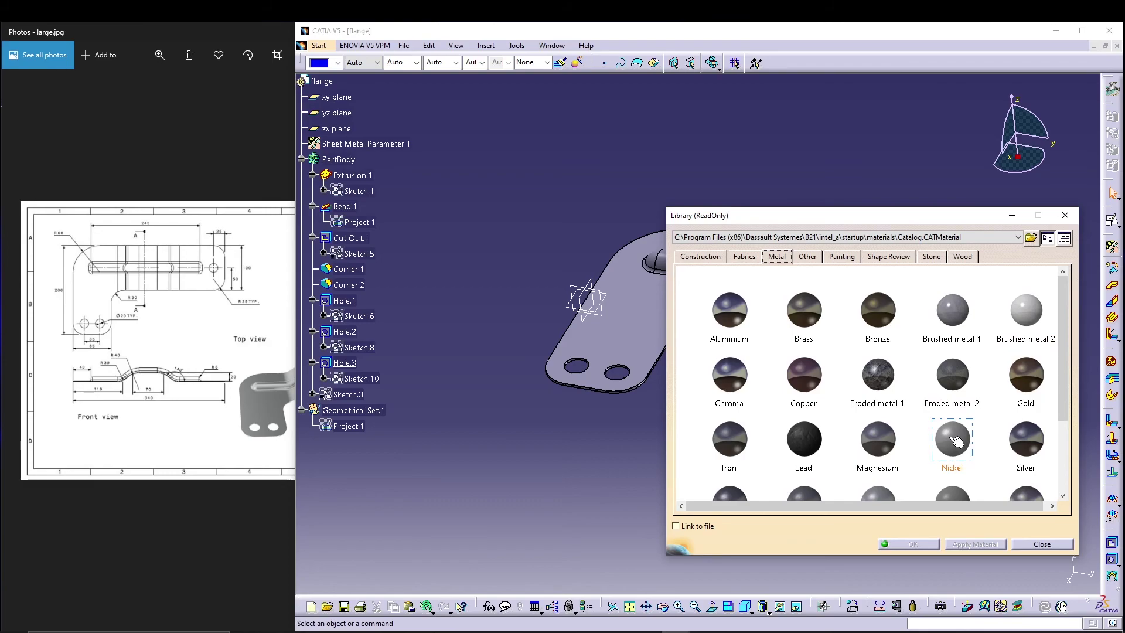
{"action": "left_click_drag", "start_coordinate": [928, 431], "coordinate": [580, 340]}
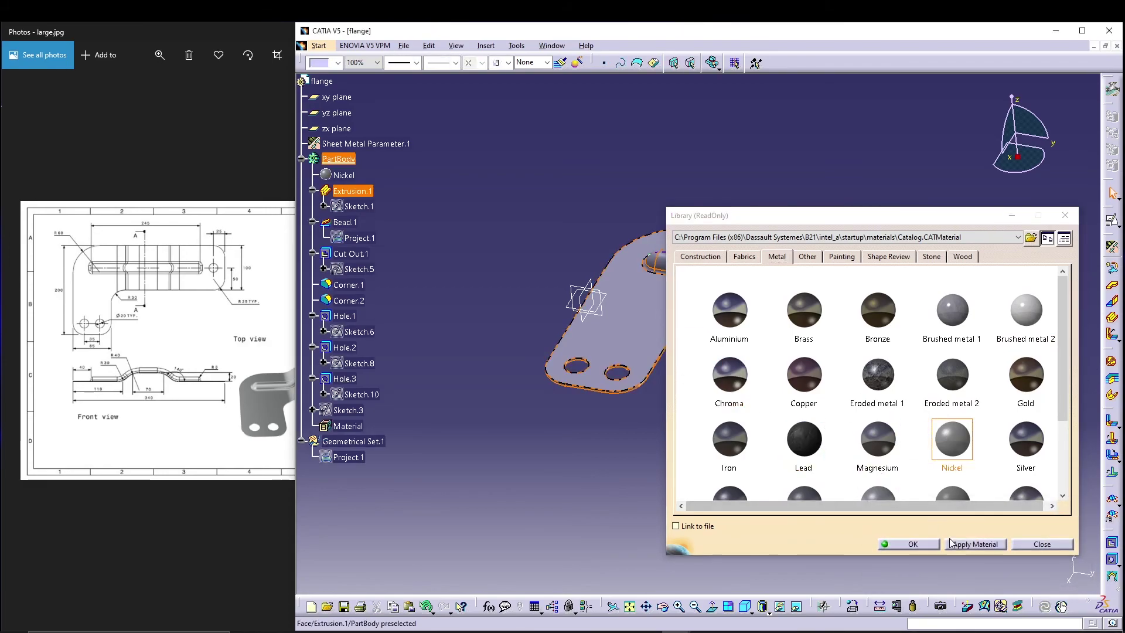
{"action": "left_click", "coordinate": [919, 544]}
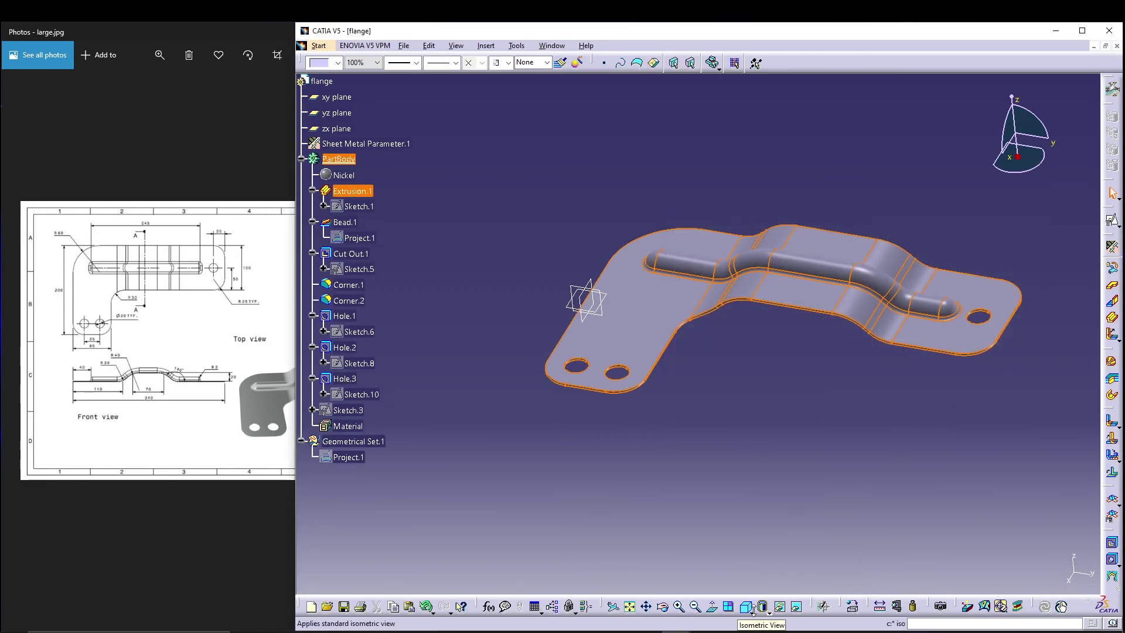
- Switch the display to material shading without edges and clear the body selection
{"action": "left_click", "coordinate": [764, 611]}
{"action": "left_click", "coordinate": [775, 587]}
{"action": "left_click", "coordinate": [812, 425]}
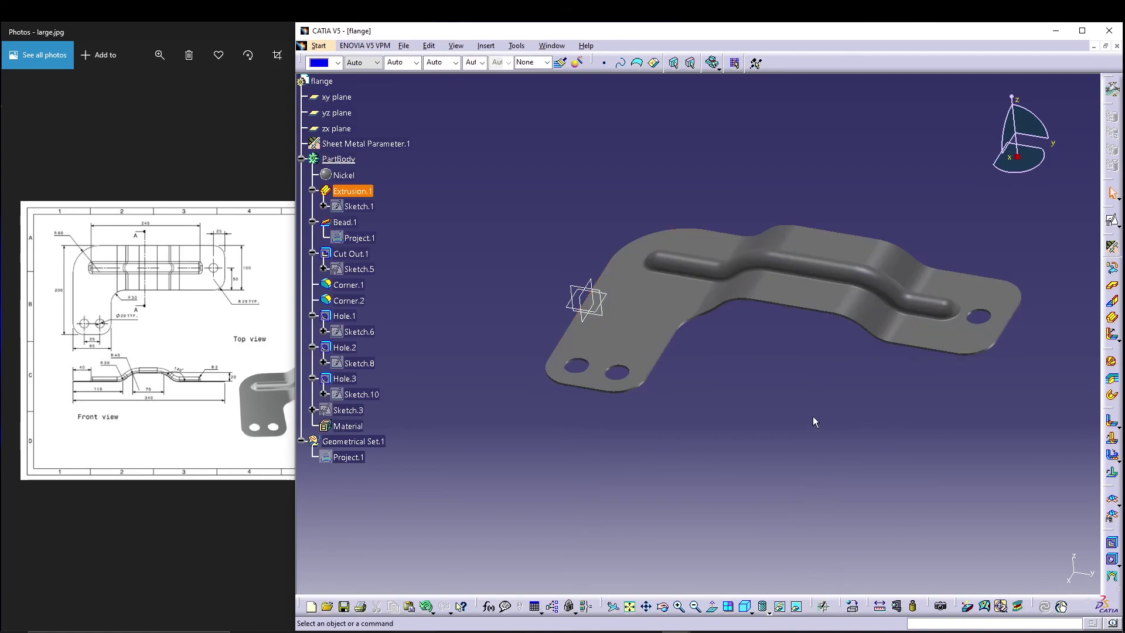
- Enlarge the model window to full screen and examine the finished bracket's bead, bends and holes from several angles
{"action": "mouse_move", "coordinate": [814, 427]}
{"action": "middle_mouse_down"}
{"action": "mouse_move", "coordinate": [934, 382]}
{"action": "mouse_move", "coordinate": [871, 327]}
{"action": "mouse_move", "coordinate": [859, 363]}
{"action": "mouse_move", "coordinate": [838, 328]}
{"action": "middle_mouse_up"}
{"action": "middle_click_drag", "start_coordinate": [701, 96], "coordinate": [953, 295]}
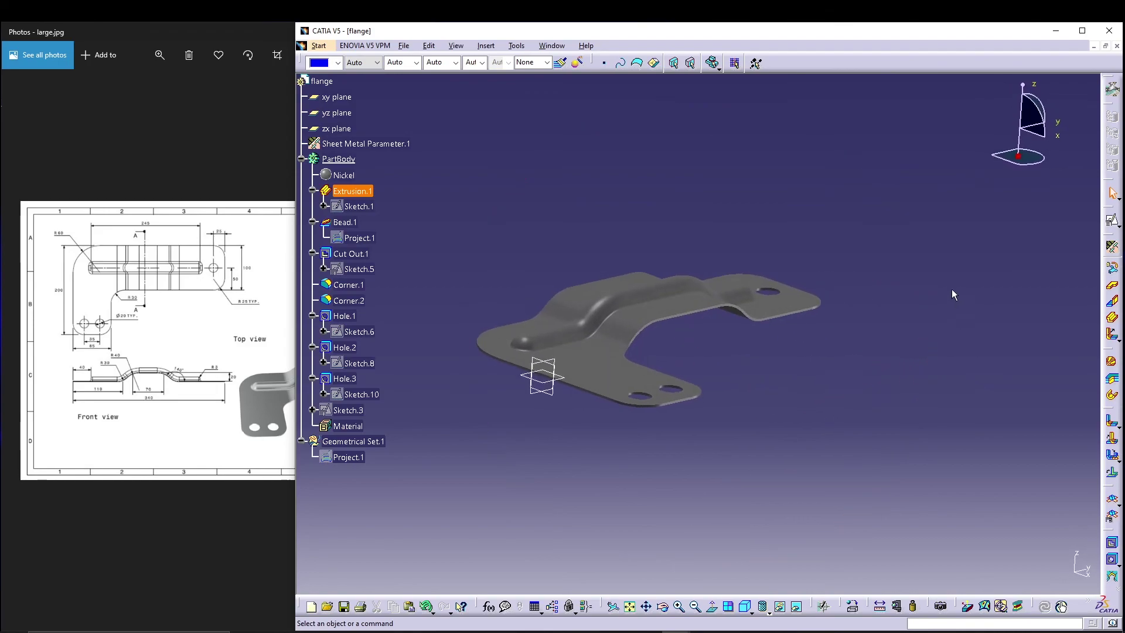
{"action": "left_click", "coordinate": [1082, 31]}
{"action": "middle_click_drag", "start_coordinate": [572, 271], "coordinate": [569, 376]}
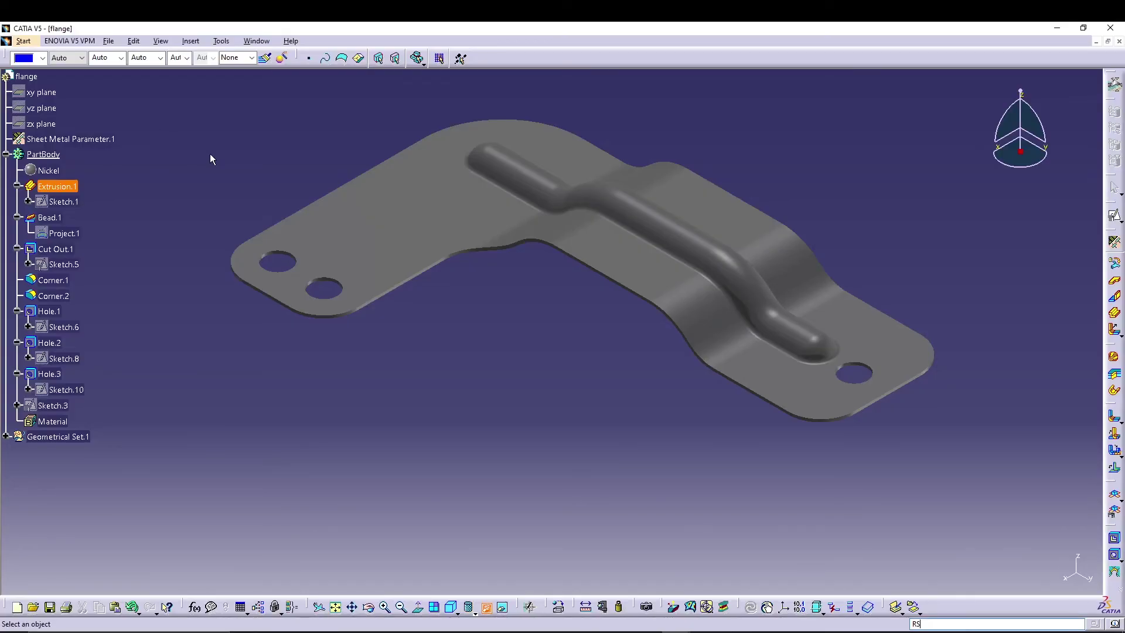
{"action": "middle_click_drag", "start_coordinate": [210, 154], "coordinate": [417, 364]}
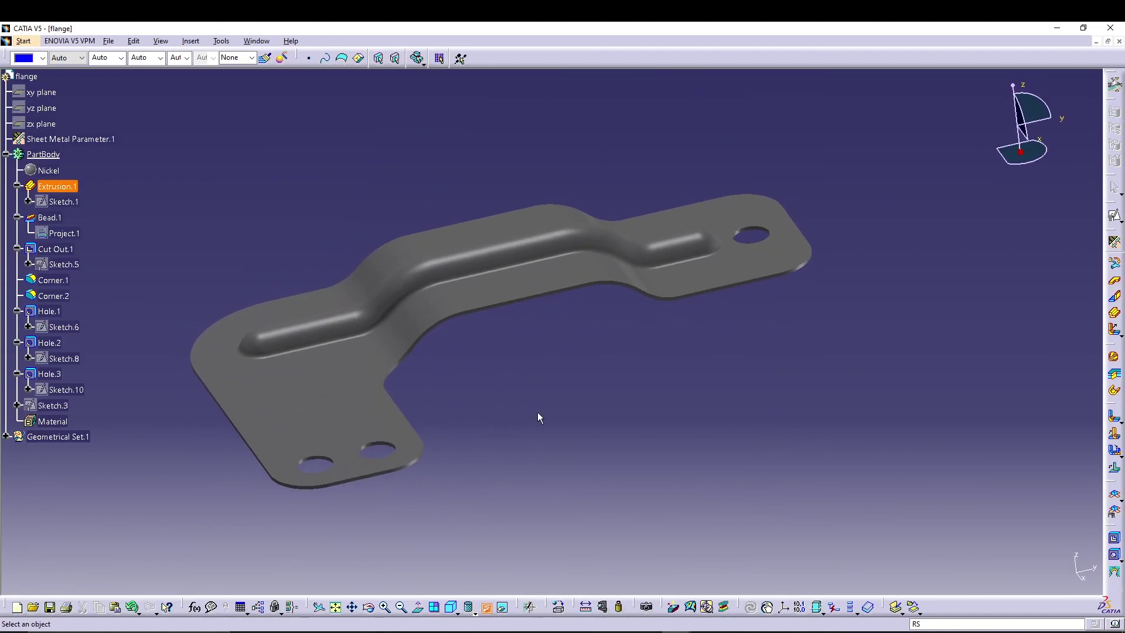
{"action": "middle_click_drag", "start_coordinate": [585, 382], "coordinate": [586, 381]}
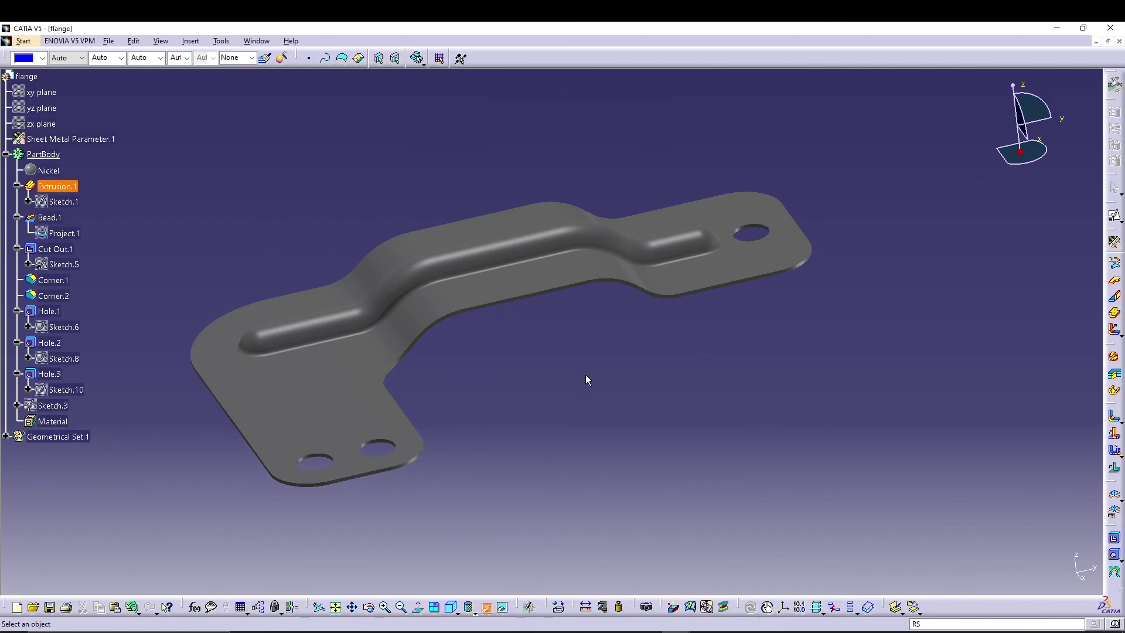
{"action": "scroll", "coordinate": [586, 375], "scroll_direction": "down", "scroll_amount": 1}
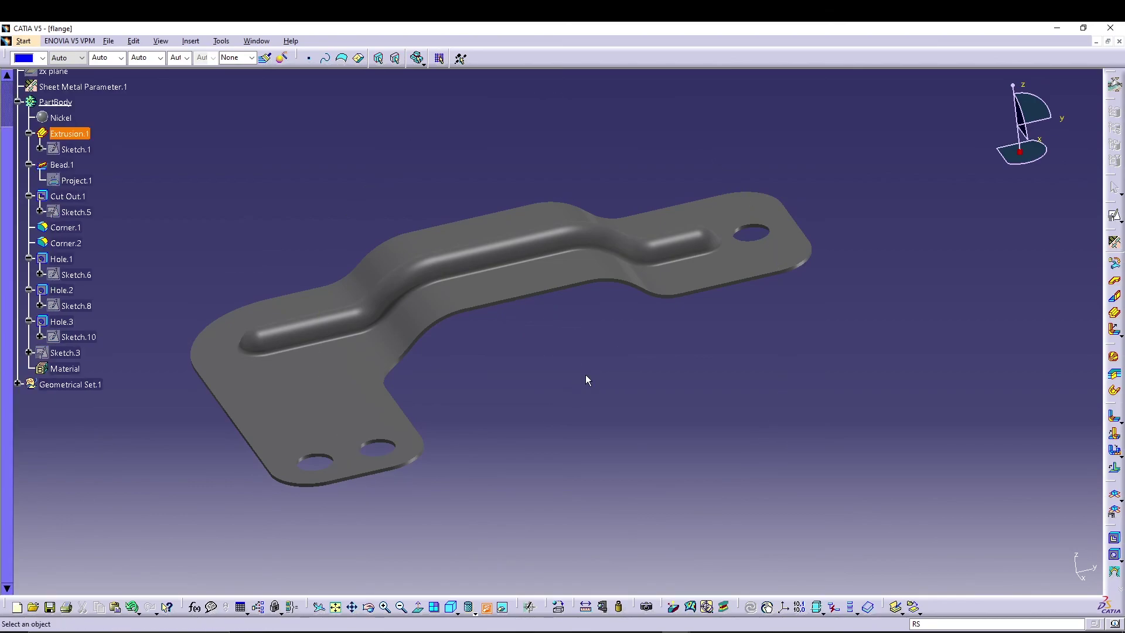